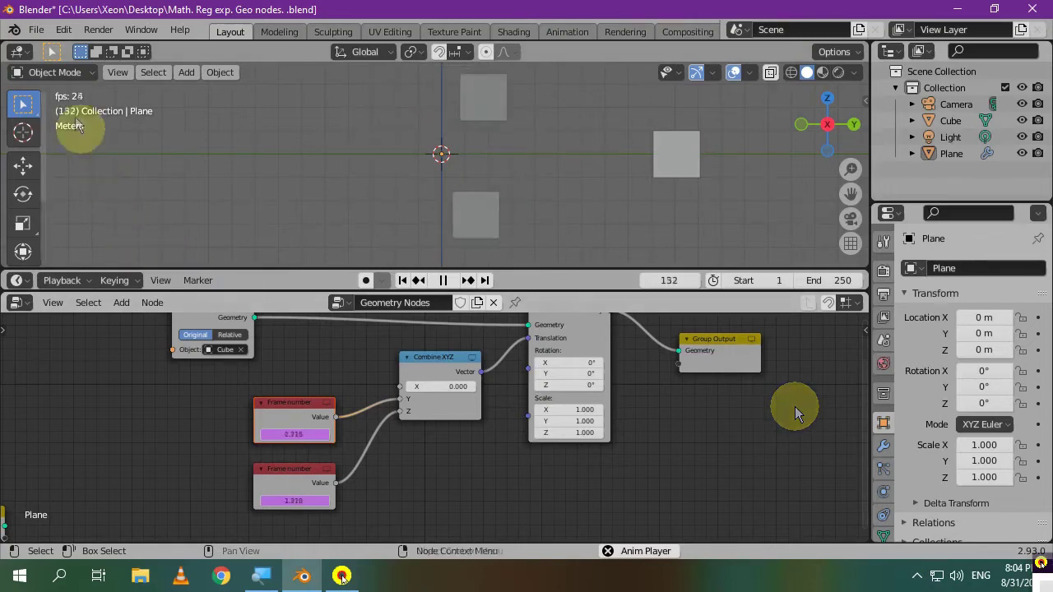
Step: Start a new General file, discarding the old file's unsaved changes
left_click(37, 30)
mouse_move(97, 48)
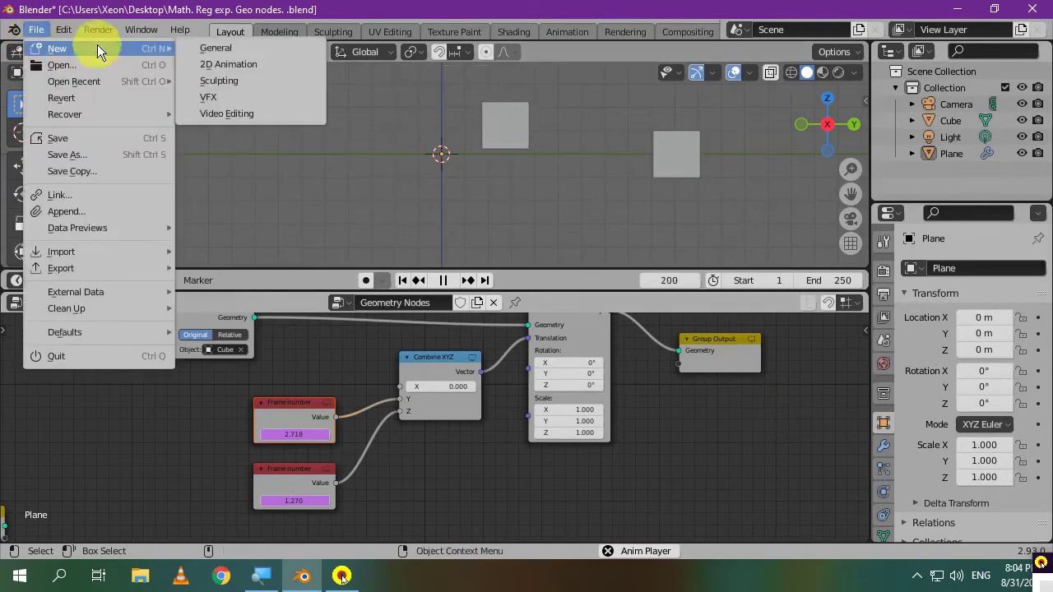
left_click(204, 51)
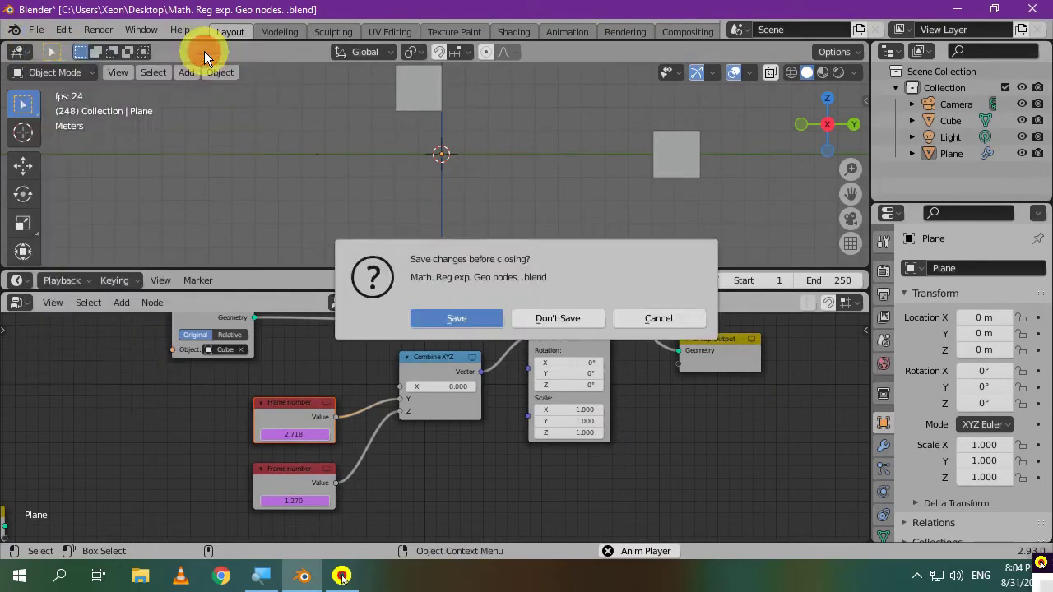
left_click(552, 324)
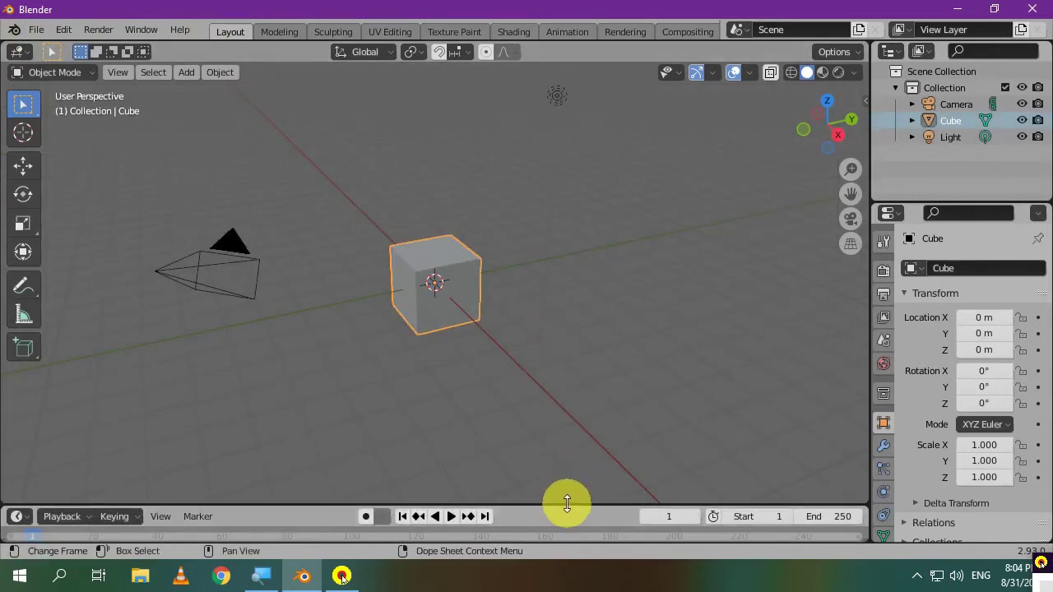
Step: Enlarge and split the timeline, turning the lower area into a Geometry Node Editor
left_click_drag(564, 502, 597, 245)
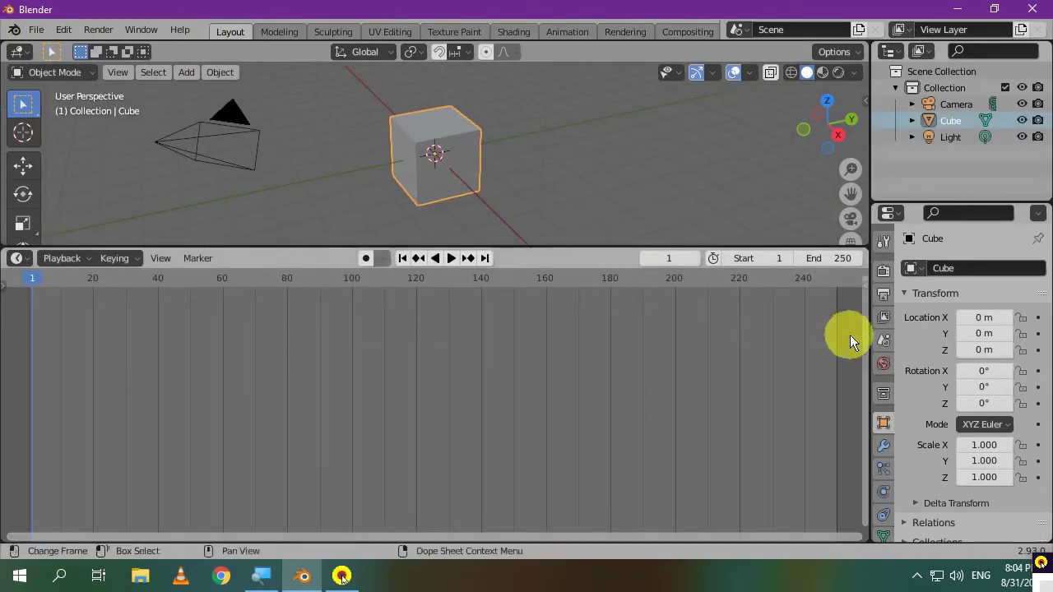
right_click(869, 324)
left_click(857, 344)
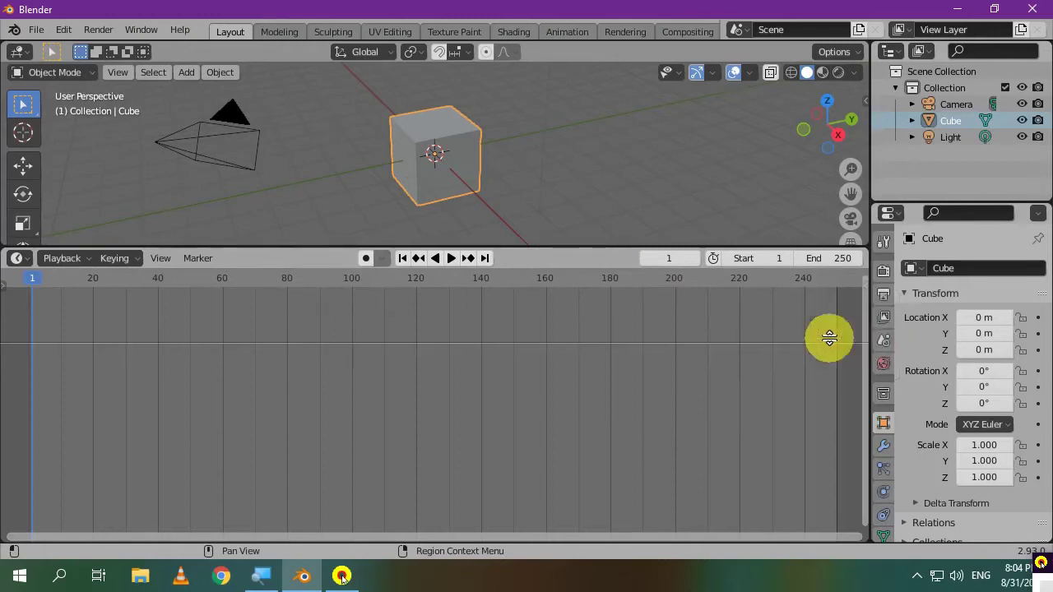
left_click(699, 310)
left_click_drag(360, 307, 357, 243)
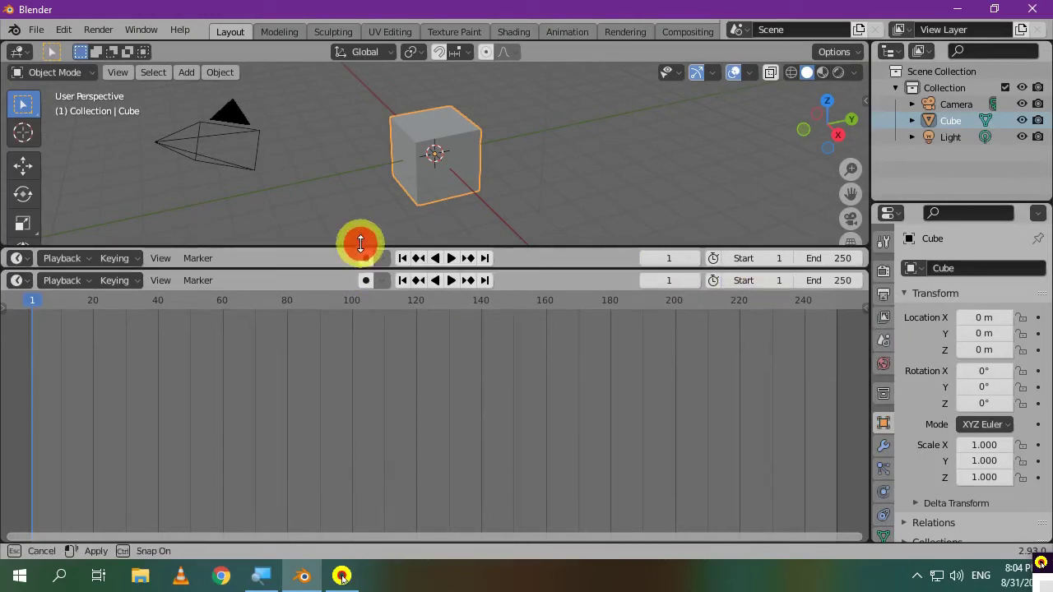
left_click(17, 280)
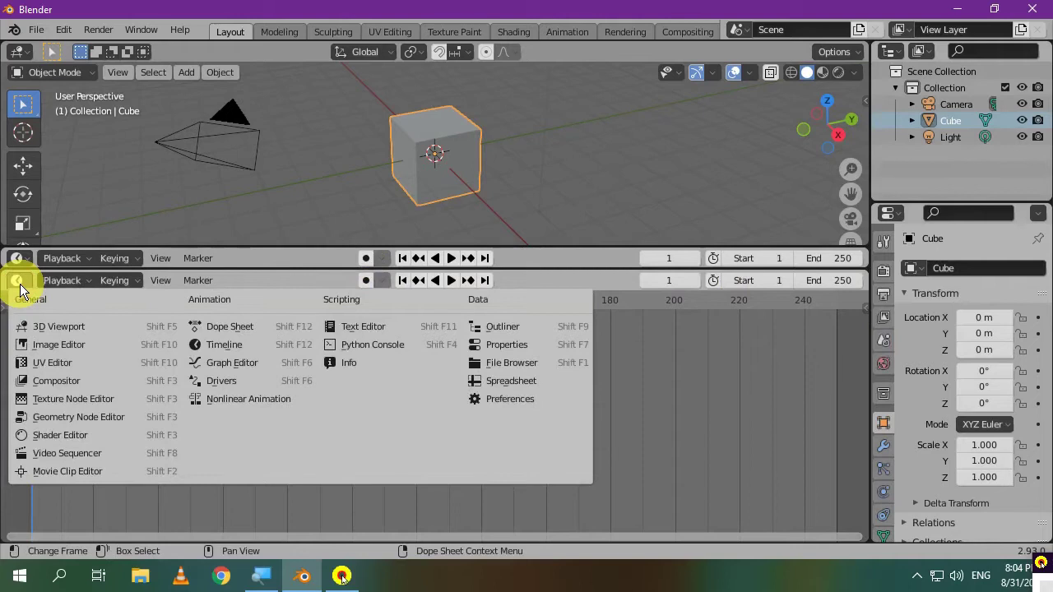
left_click(135, 417)
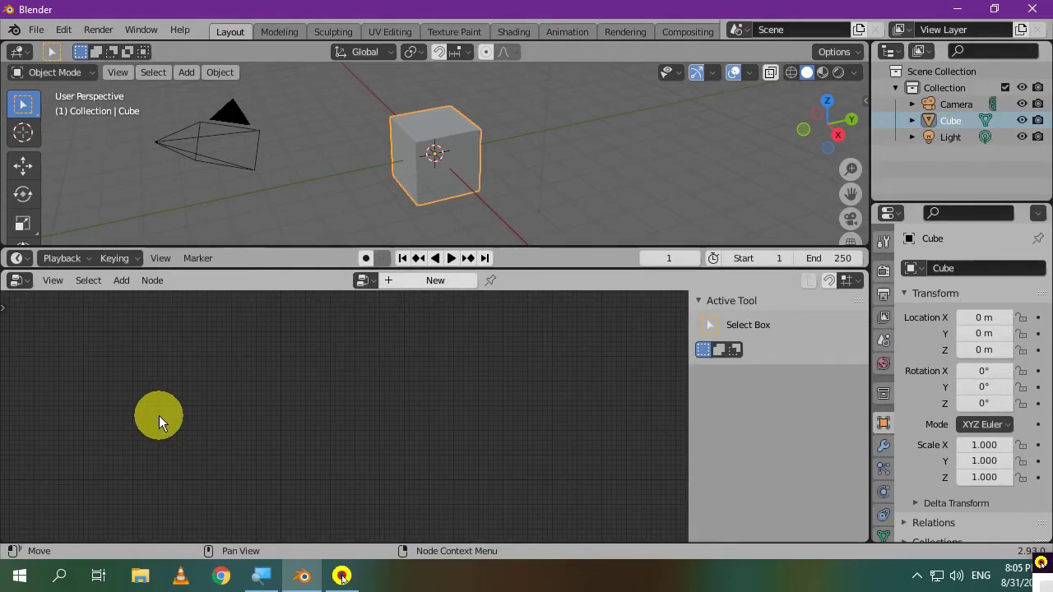
Step: Move the cube along the Y axis to 9.9357 m
left_click(541, 169)
scroll(541, 169, "down", 4)
scroll(448, 193, "up", 3)
left_click(448, 193)
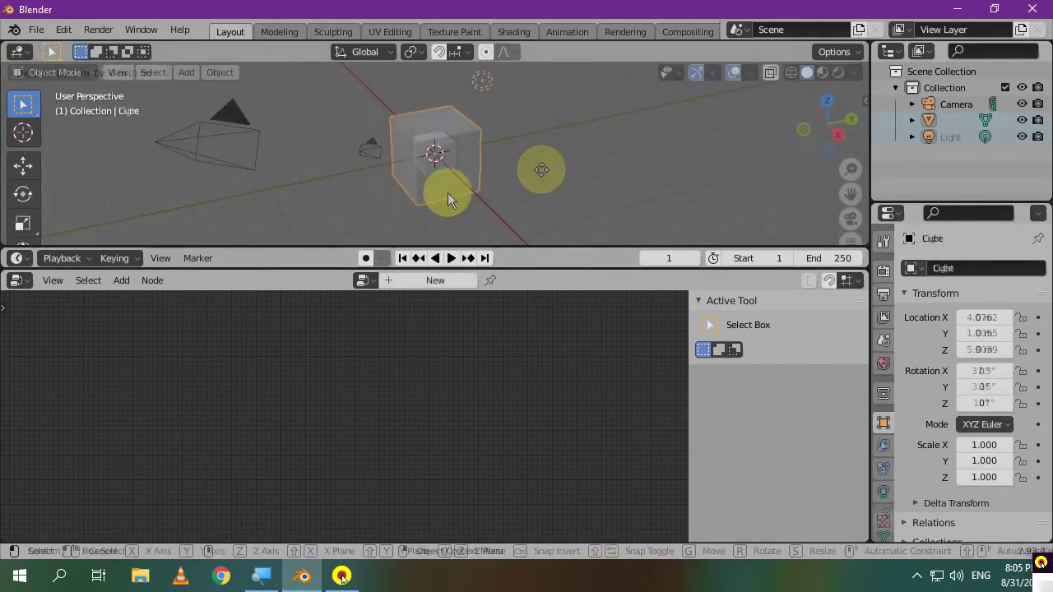
key("g")
key("y")
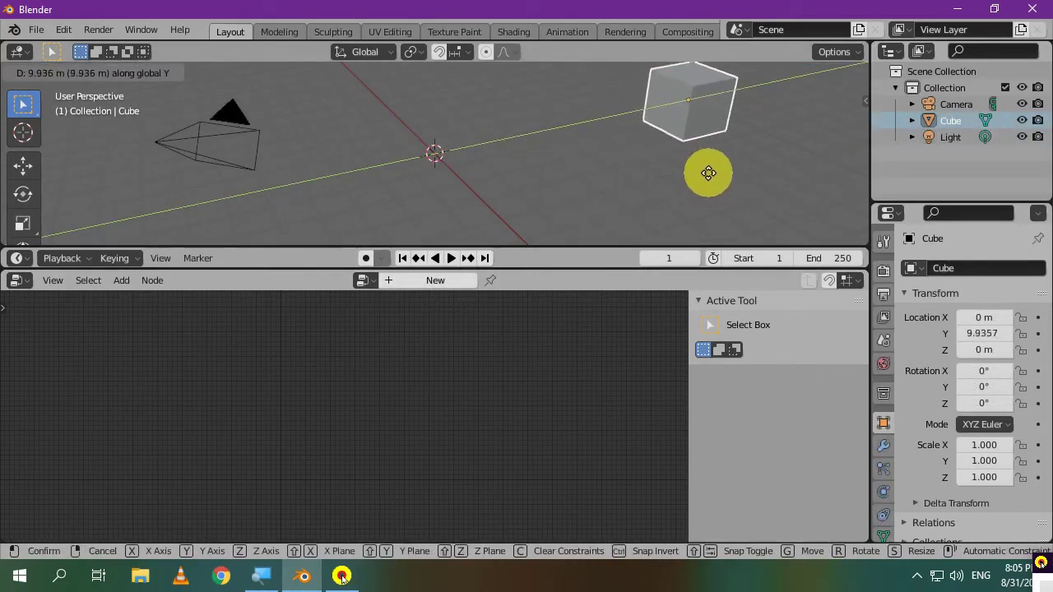
left_click(705, 172)
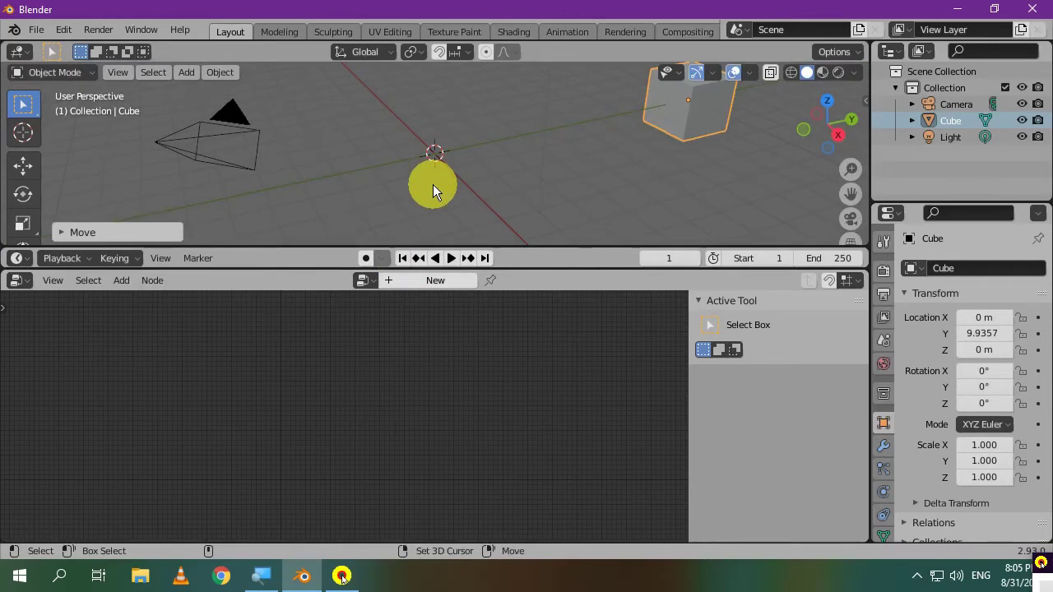
Step: Add a Cylinder and delete all of its vertices in Edit Mode
key("shift+a")
mouse_move(433, 184)
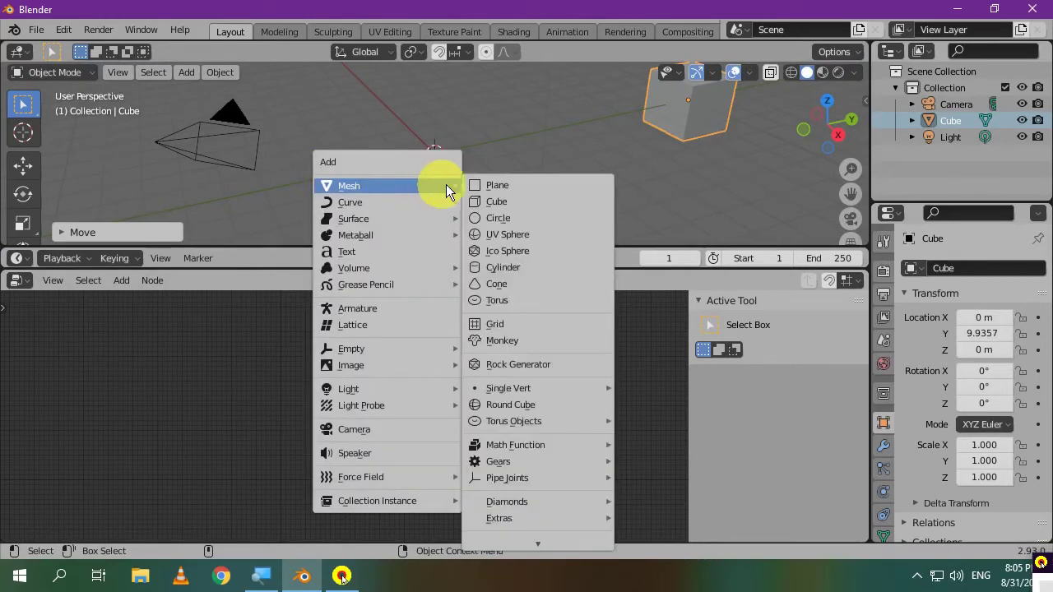
left_click(546, 269)
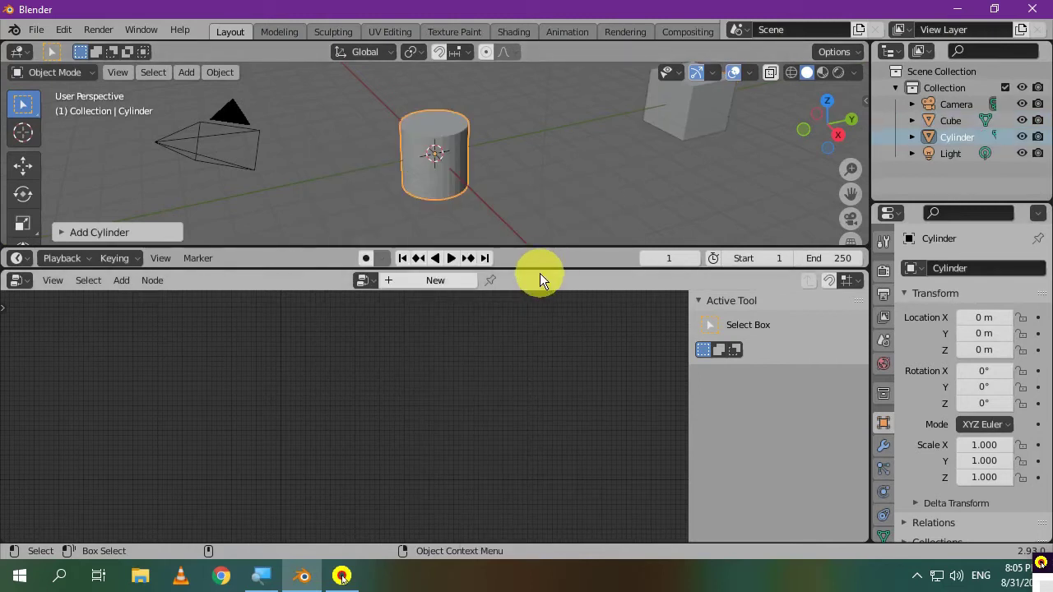
key("Tab")
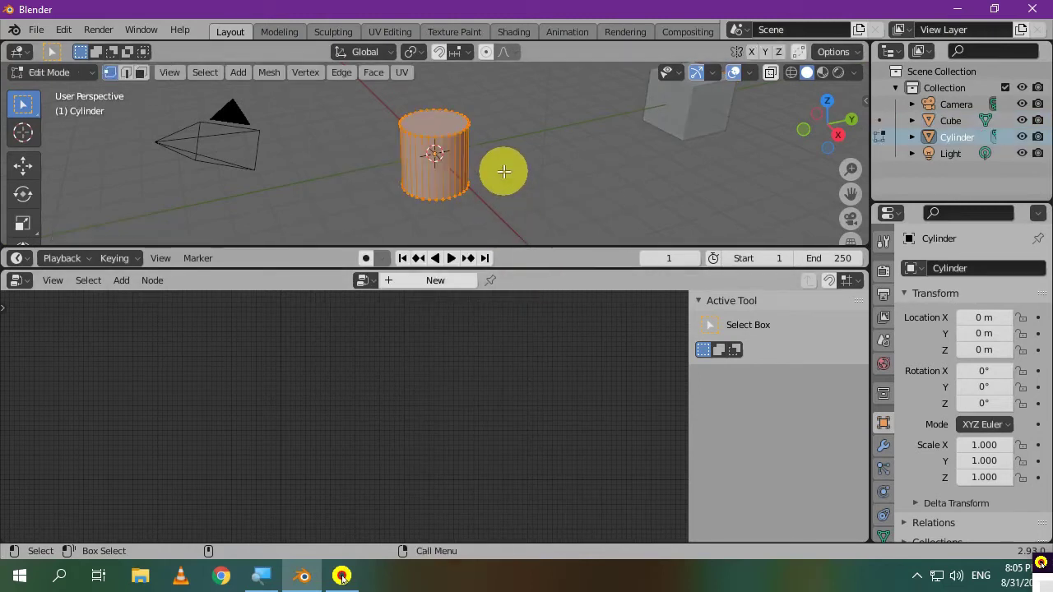
key("x")
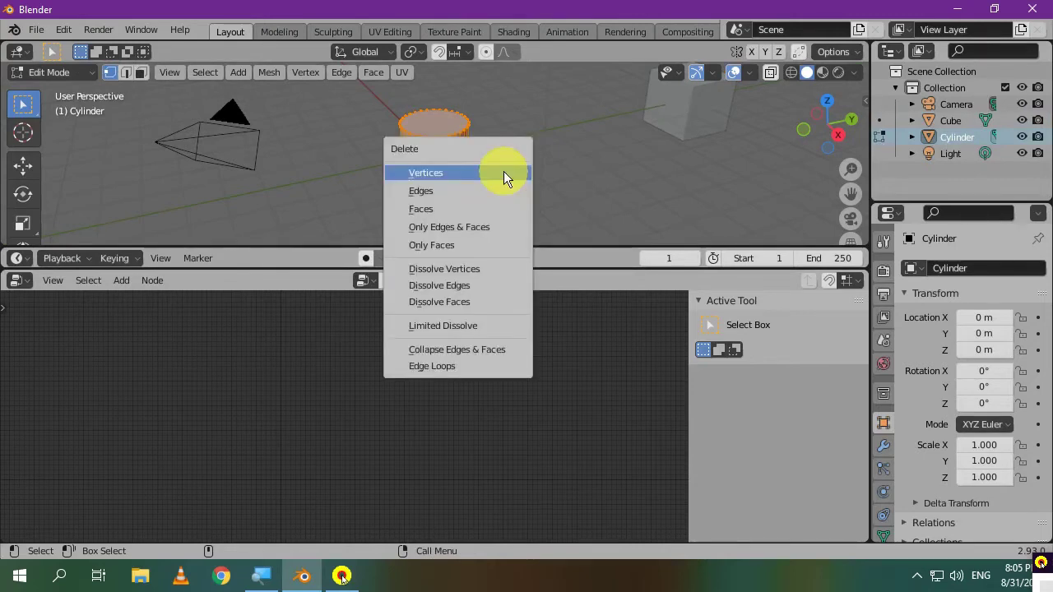
left_click(504, 171)
key("Tab")
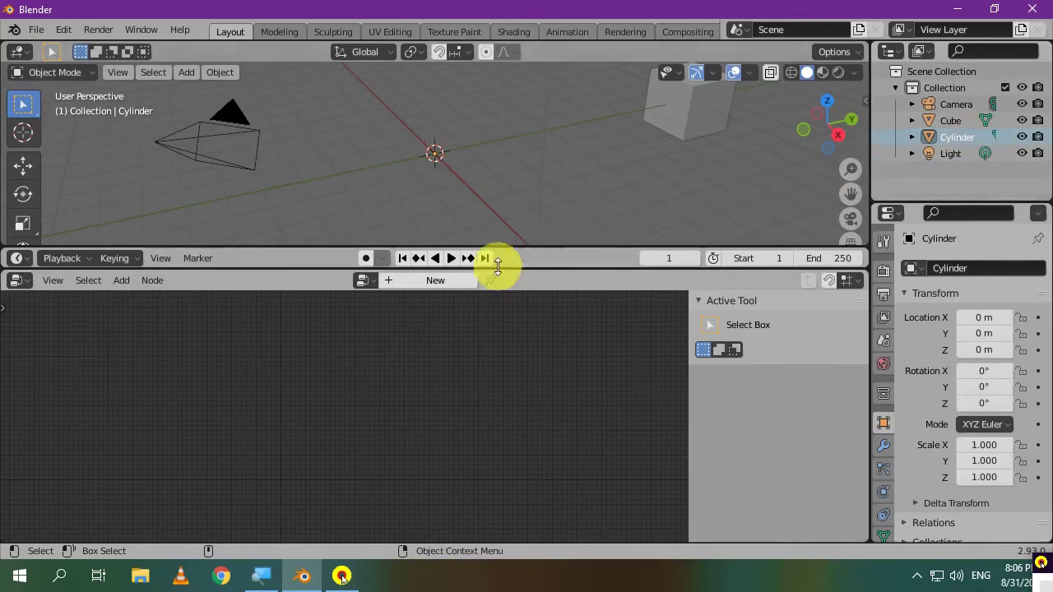
Step: Create a Geometry Nodes tree on the cylinder, cut the Group Input link, and move Group Input lower left
left_click(424, 285)
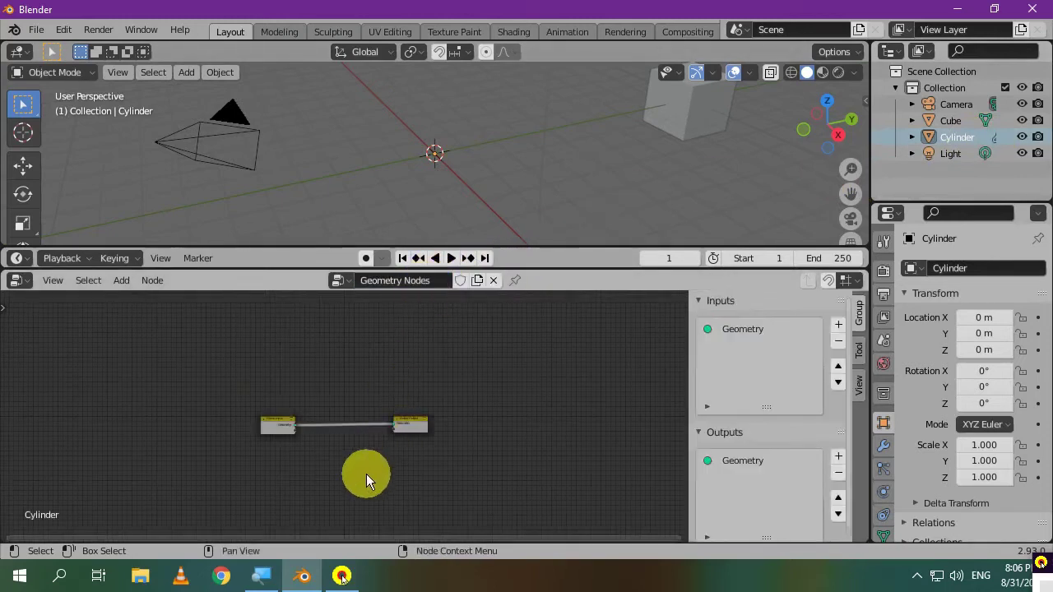
mouse_move(383, 466)
middle_mouse_down()
mouse_move(418, 414)
mouse_move(433, 417)
mouse_move(359, 472)
mouse_move(364, 462)
middle_mouse_up()
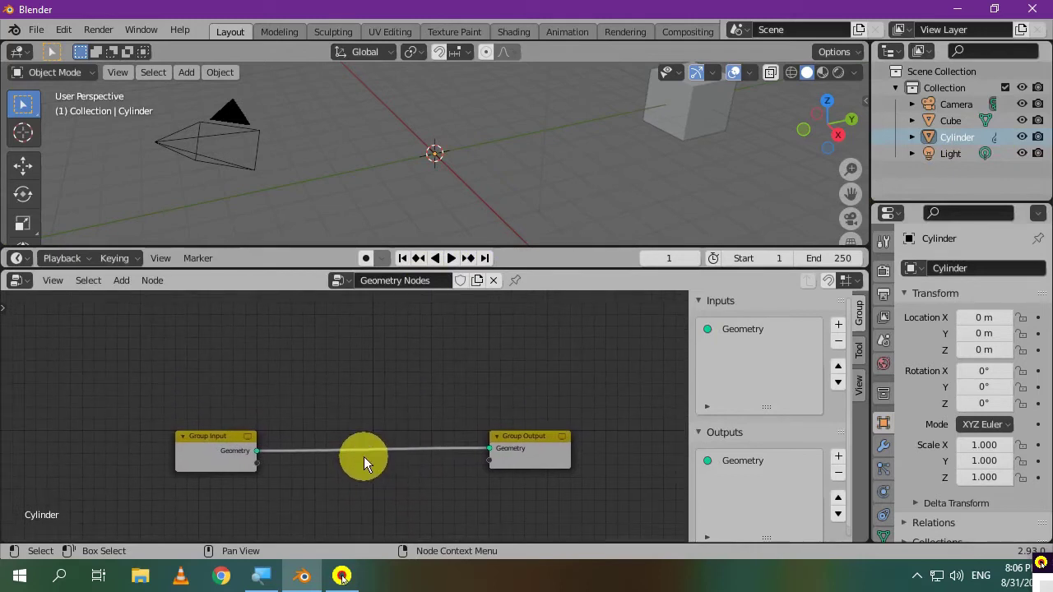
middle_click_drag(249, 426, 282, 427)
right_click_drag(298, 425, 357, 482, "ctrl")
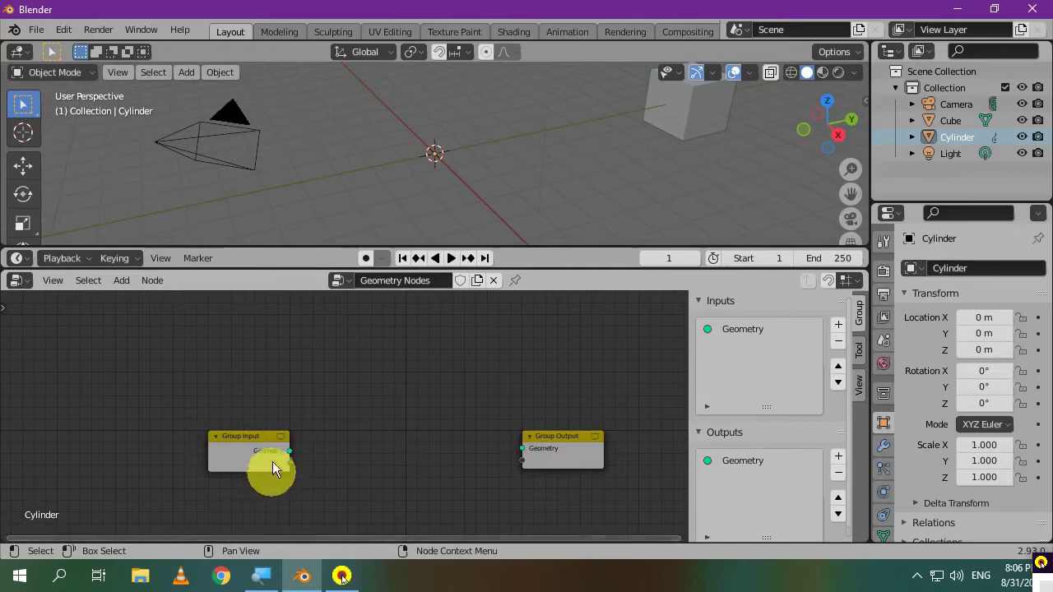
left_click_drag(244, 458, 87, 524)
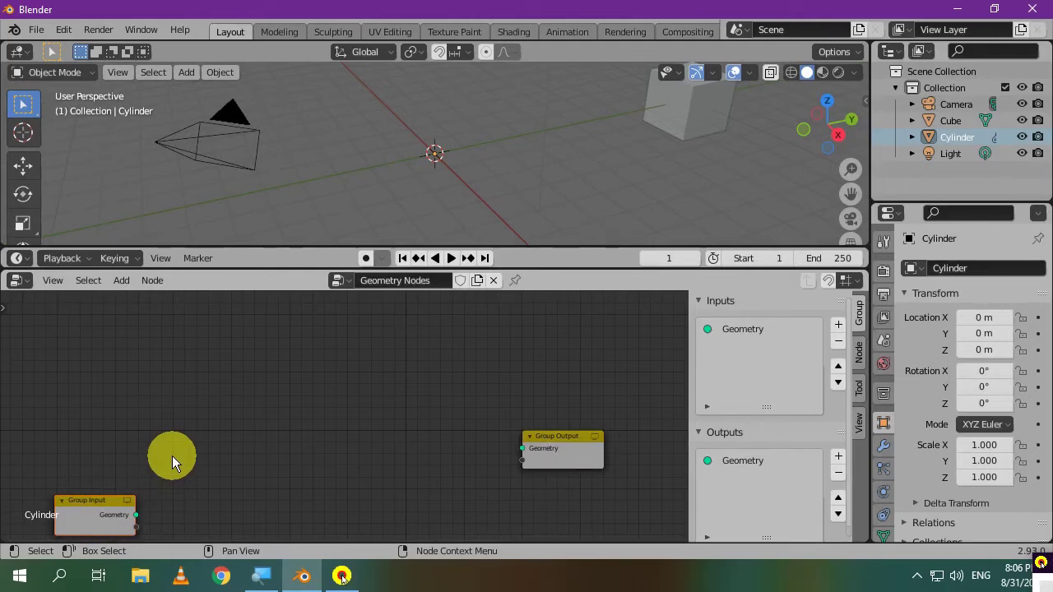
Step: Add an Object Info node via search and set its object to Cube
key("shift+a")
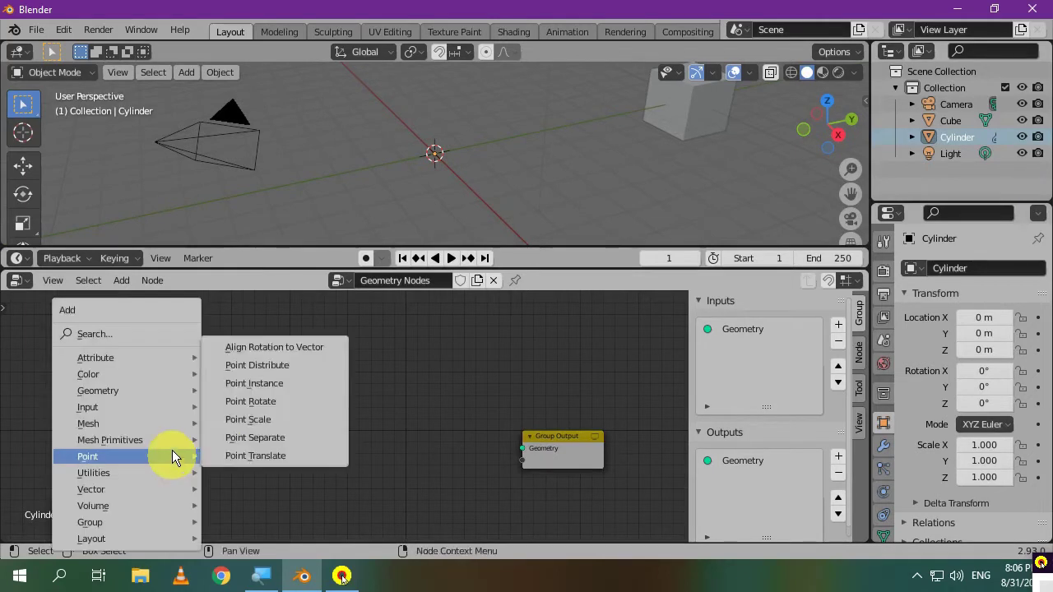
left_click(132, 333)
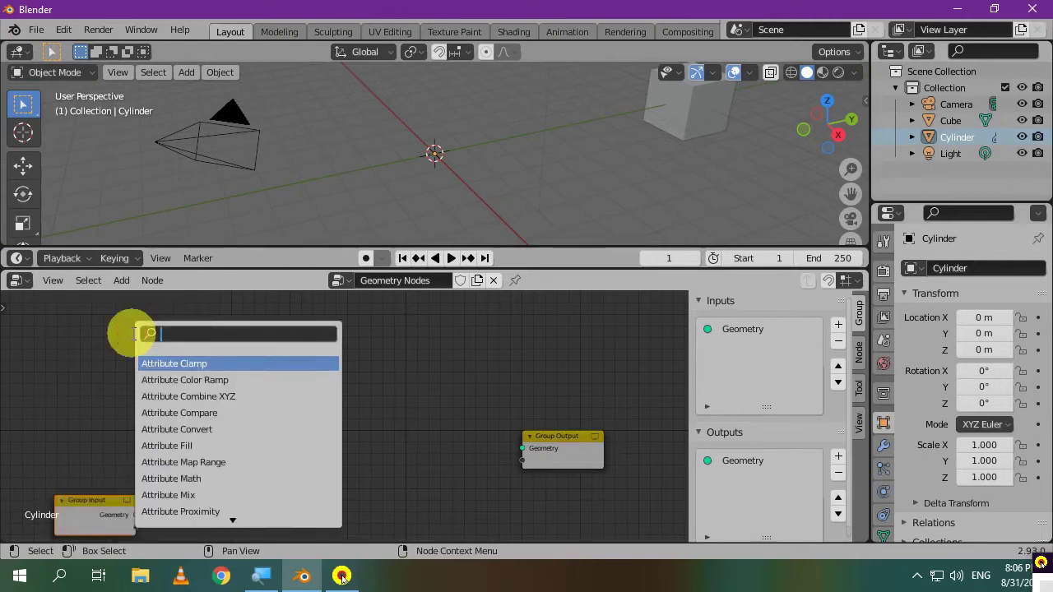
type("obje")
key("Return")
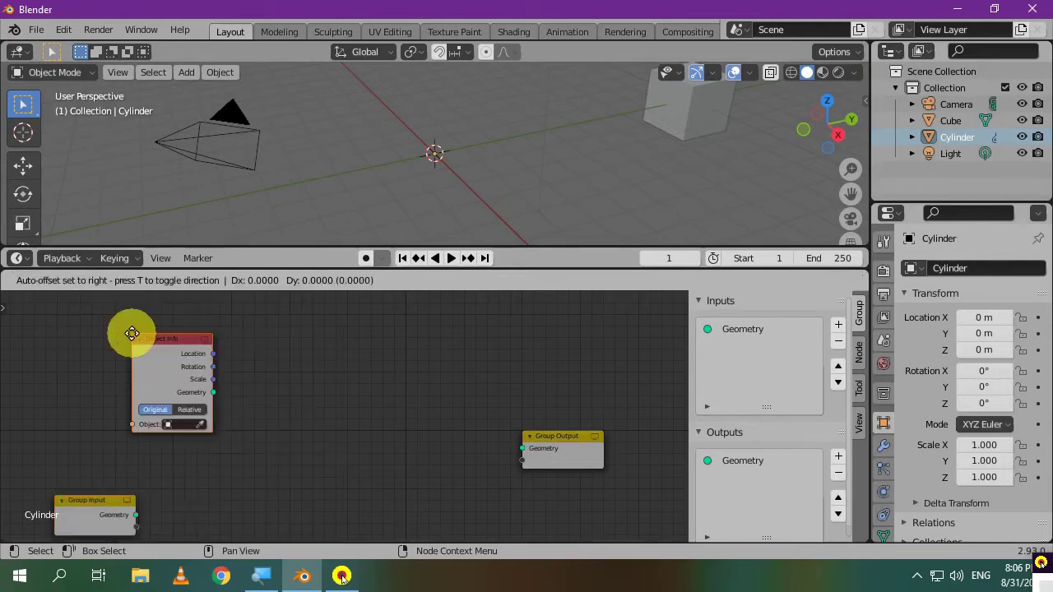
left_click(132, 333)
scroll(167, 411, "up", 5)
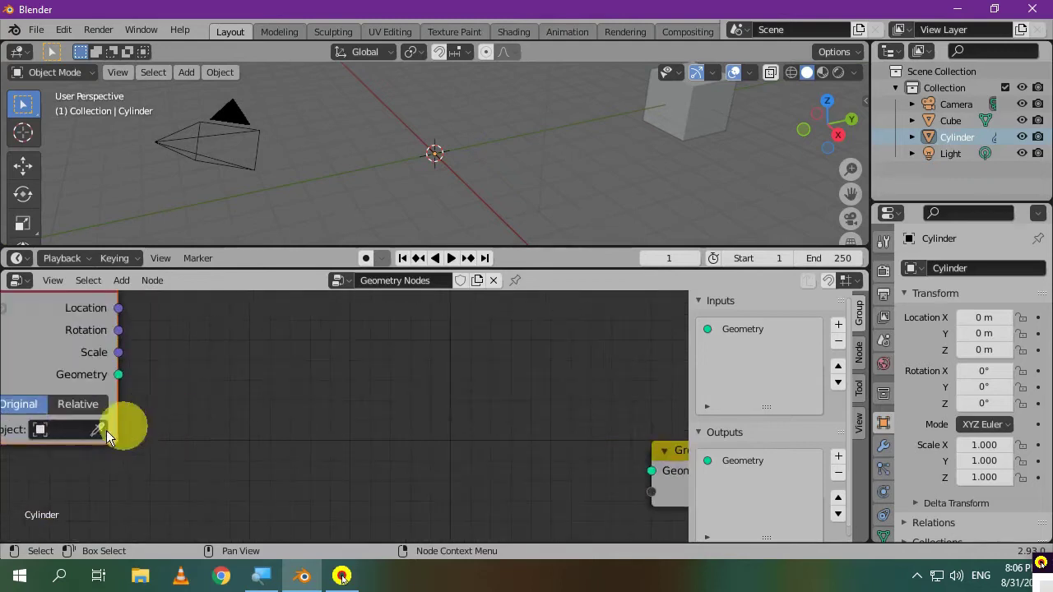
middle_click_drag(69, 433, 317, 445)
left_click(257, 448)
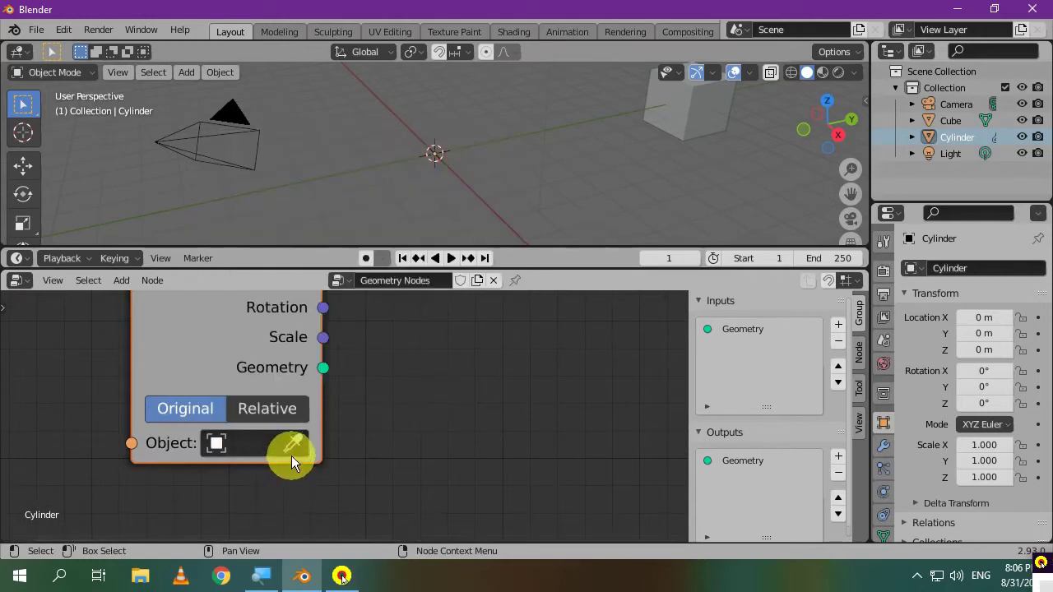
left_click(294, 446)
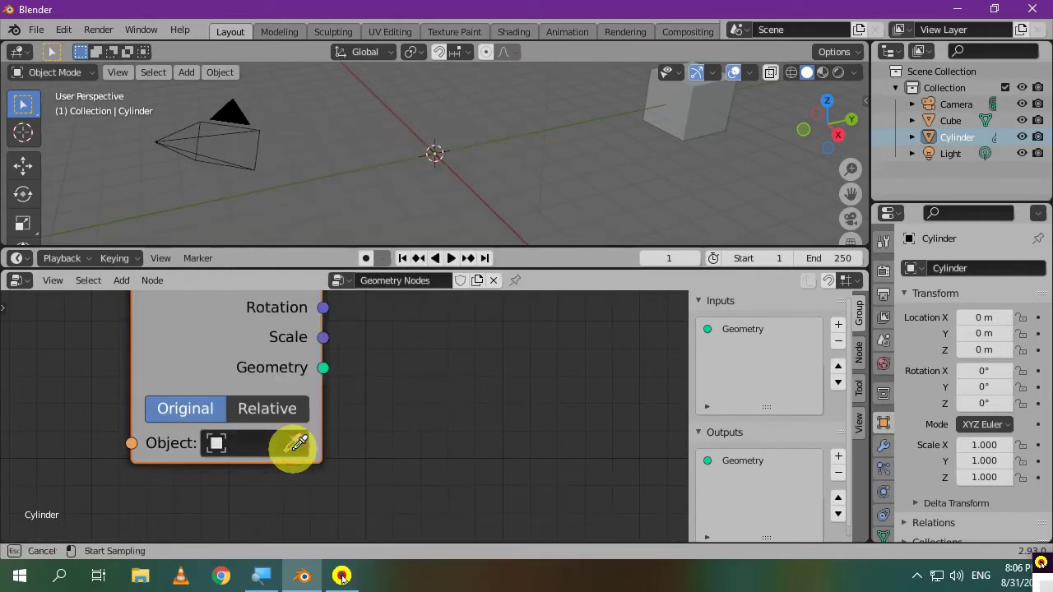
left_click(687, 111)
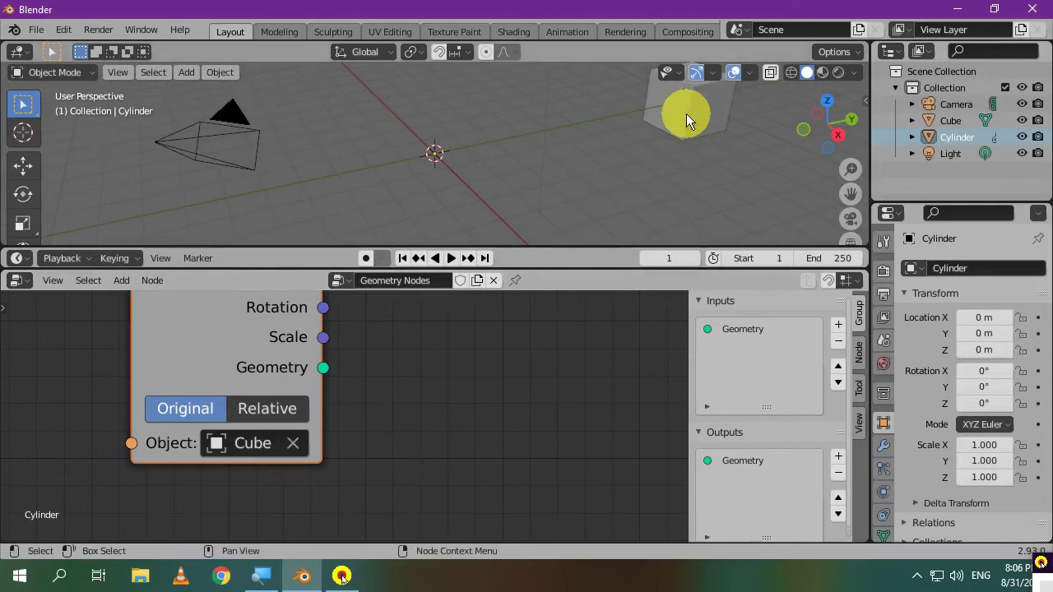
scroll(255, 367, "down", 5)
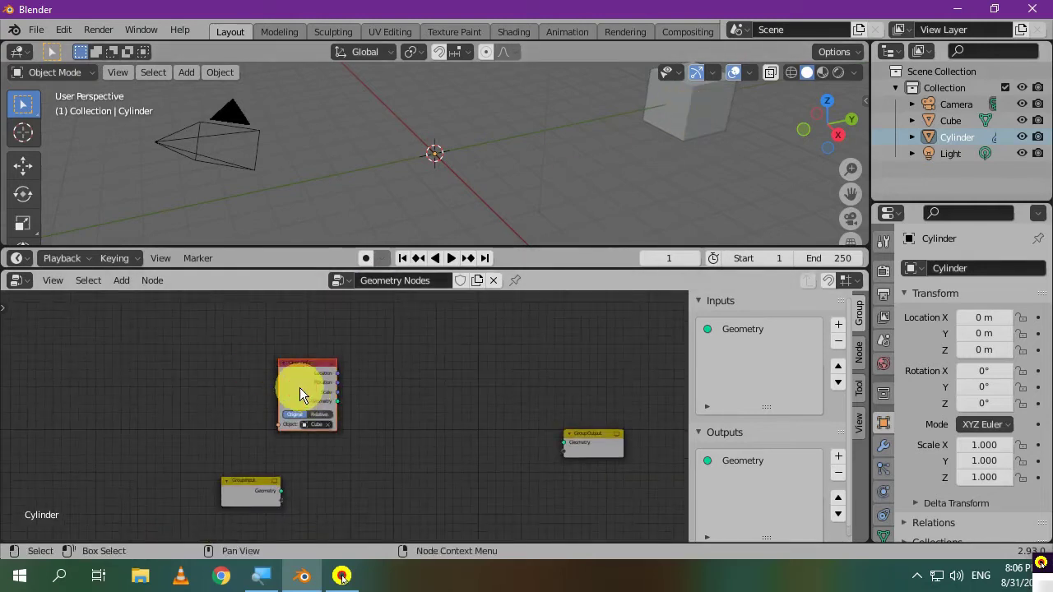
Step: Replace it with a Cube Object Info node from the Outliner, linked to Group Output
key("x")
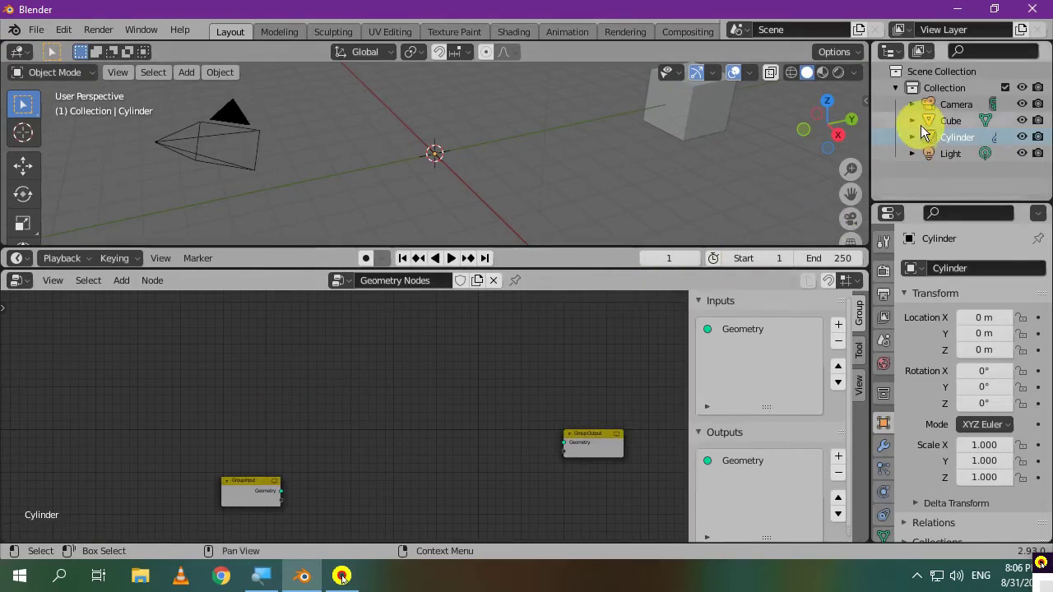
left_click_drag(948, 121, 329, 404)
scroll(355, 405, "up", 1)
scroll(354, 405, "up", 1)
middle_click_drag(479, 436, 371, 383)
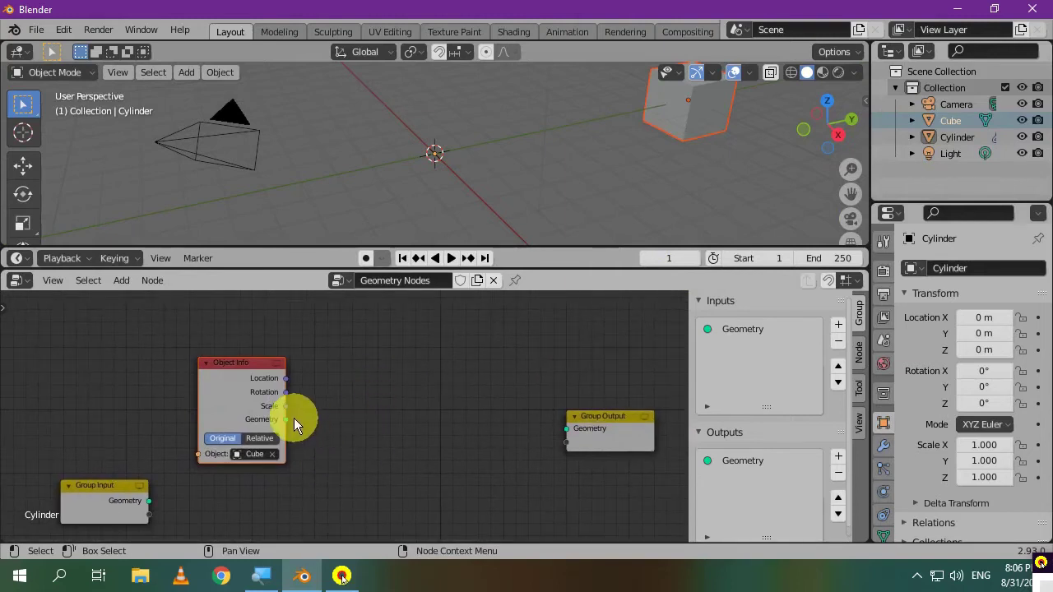
left_click_drag(289, 419, 564, 432)
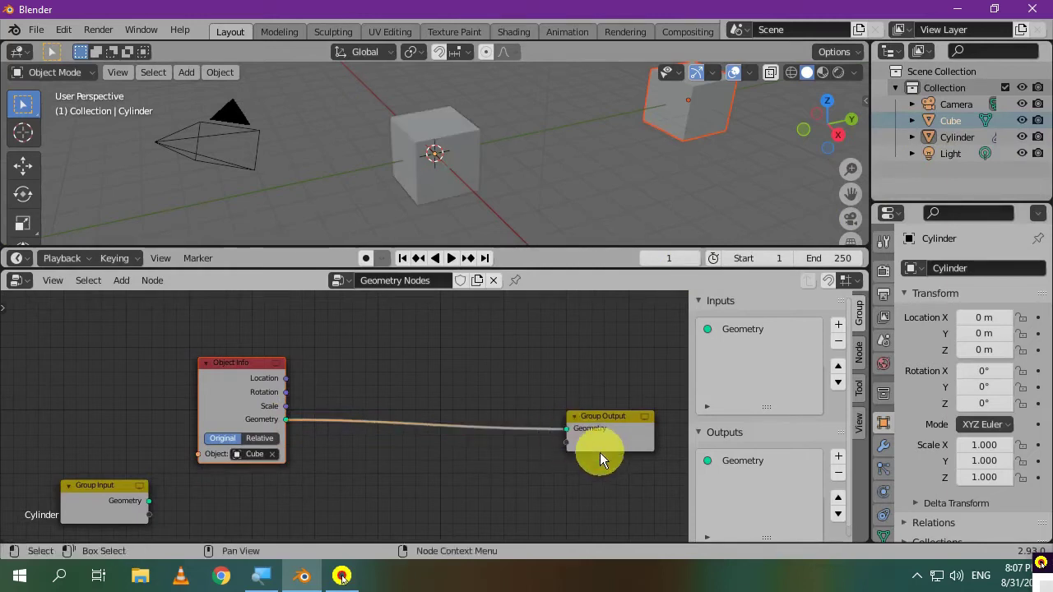
Step: Scale the original Cube's mesh down slightly in Edit Mode
left_click(690, 109)
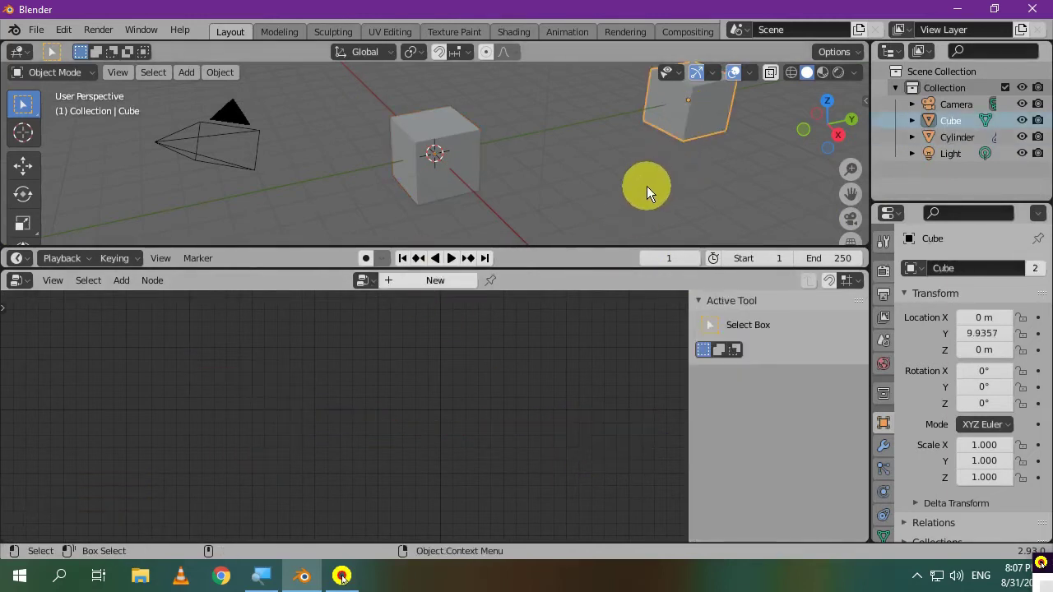
key("Tab")
key("s")
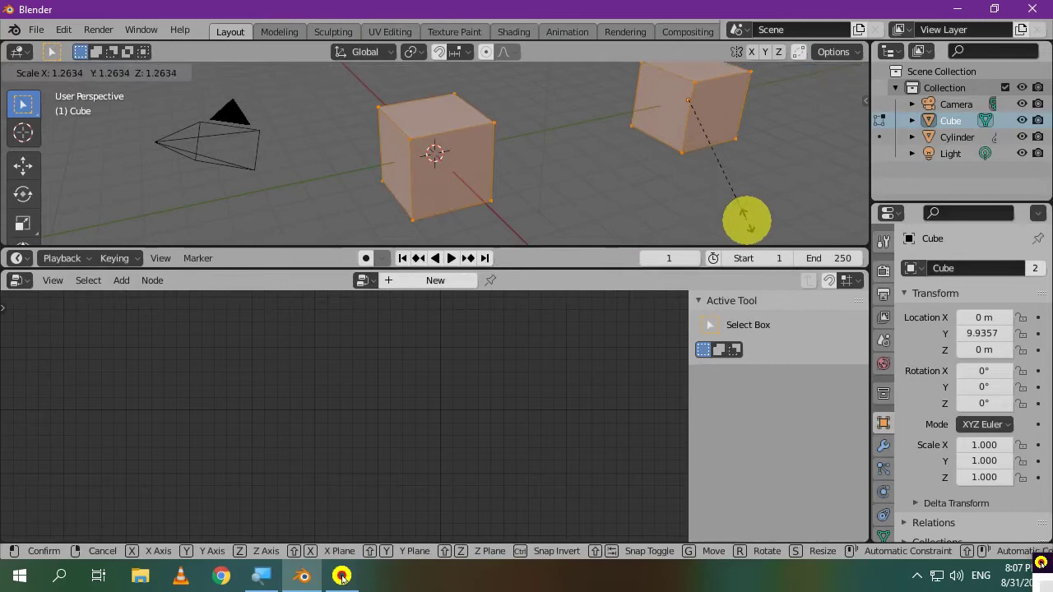
left_click(704, 189)
key("Tab")
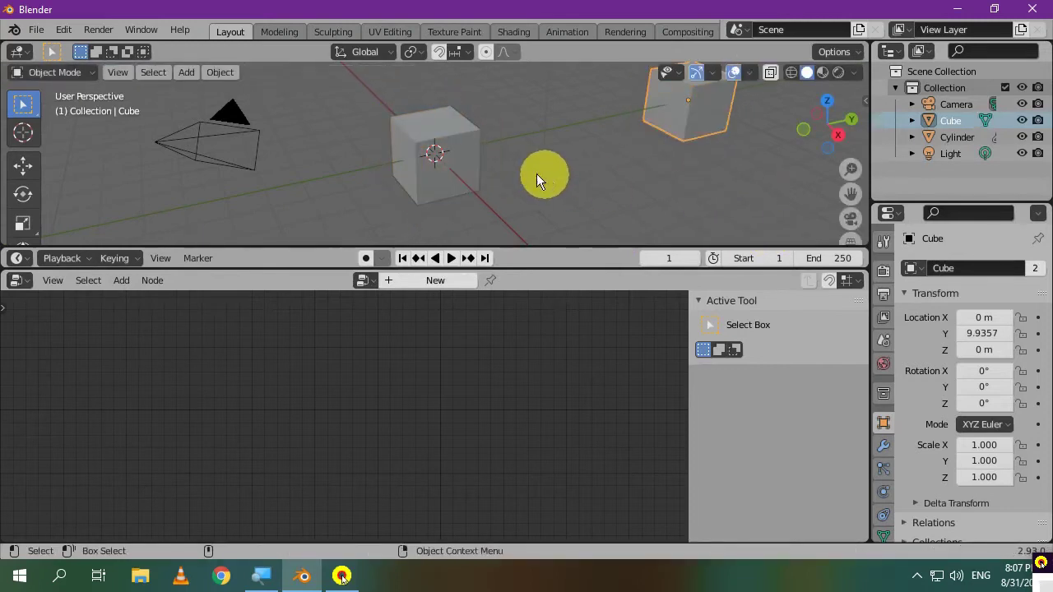
Step: Insert a Transform node into the Object Info–Group Output link, with Translation reset to 0
left_click(439, 158)
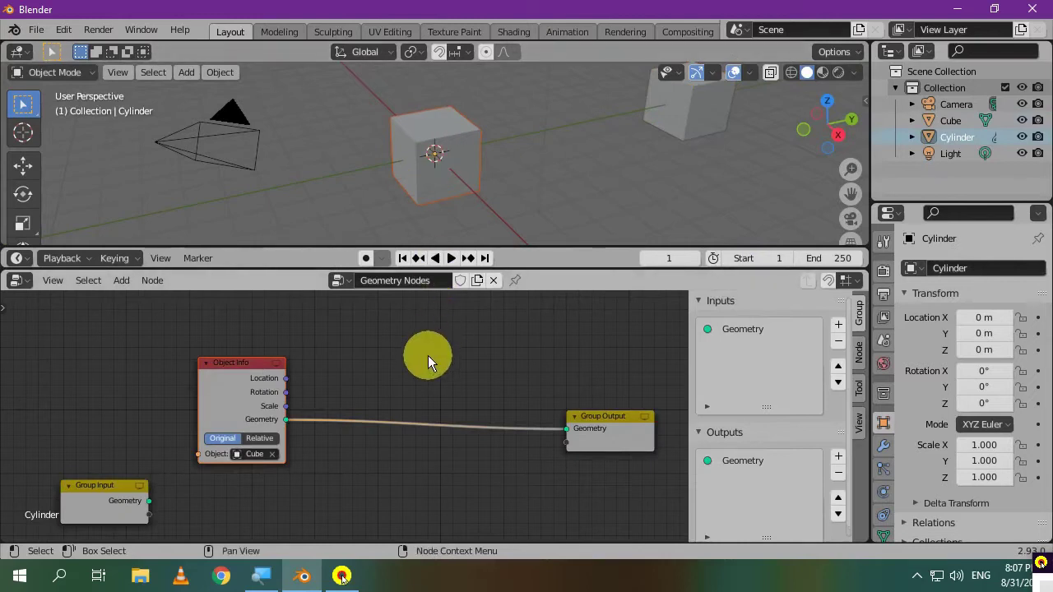
key("shift+a")
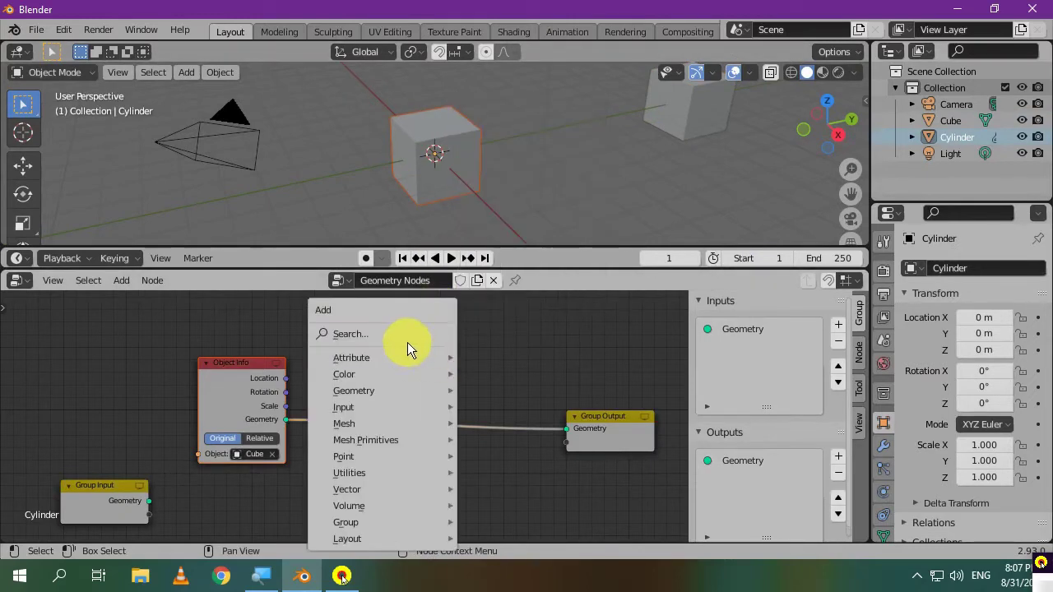
left_click(407, 335)
type("trans")
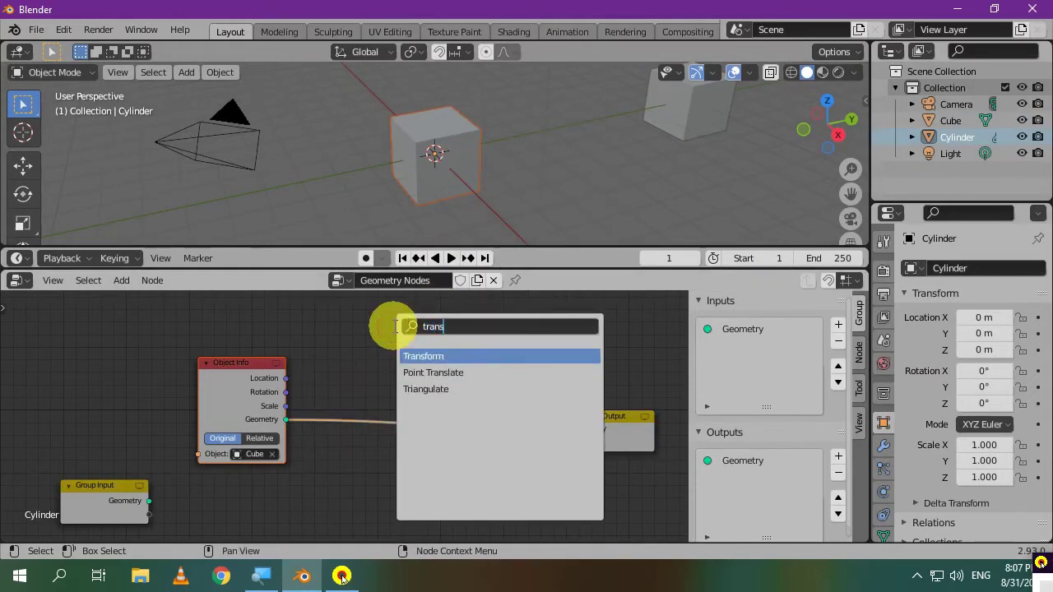
key("Return")
left_click(351, 337)
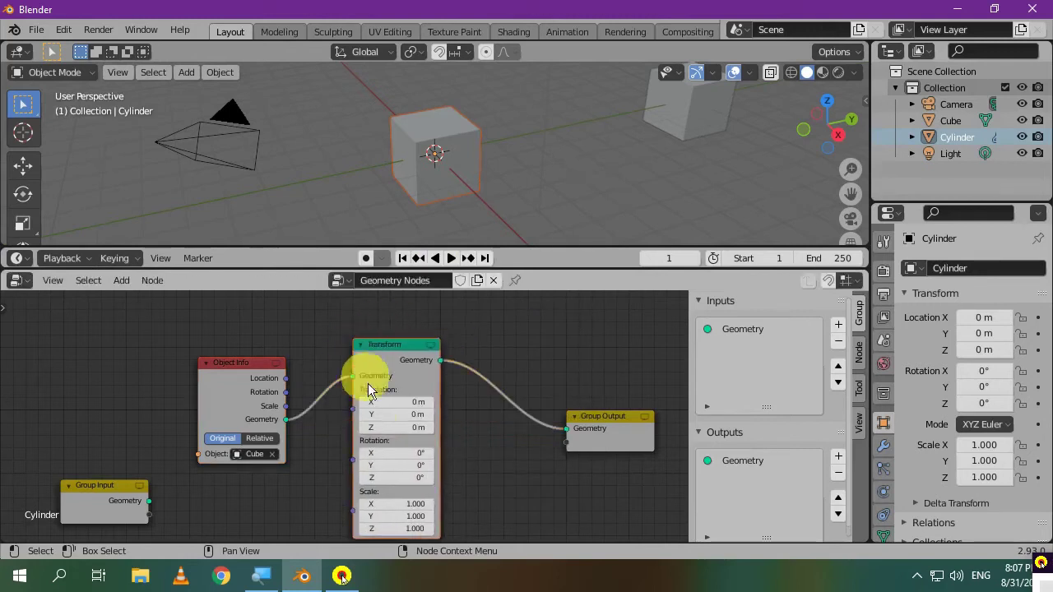
left_click_drag(244, 391, 212, 347)
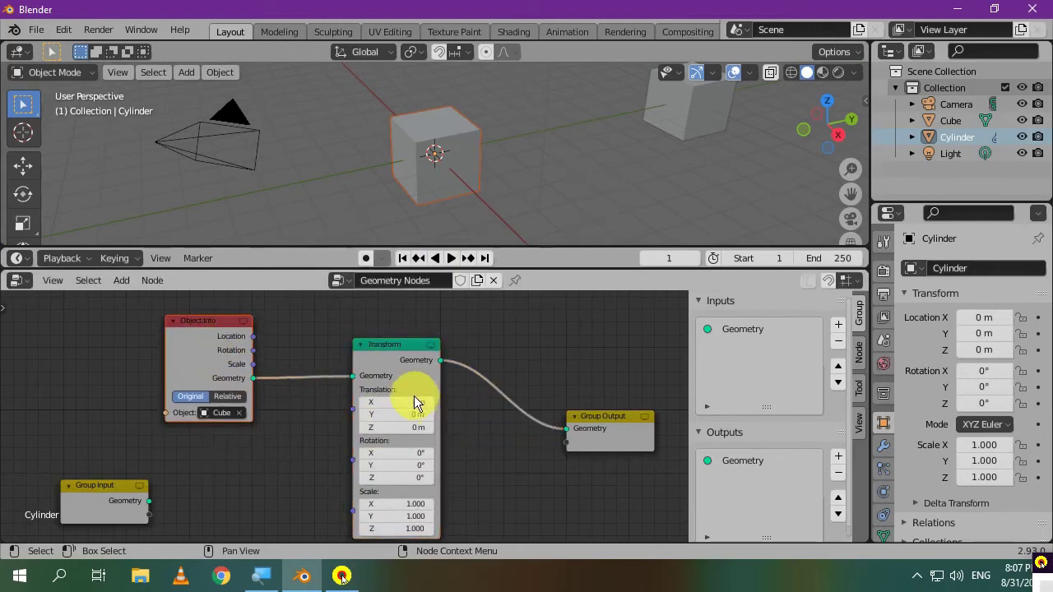
mouse_move(403, 397)
left_mouse_down()
mouse_move(370, 400)
mouse_move(460, 407)
mouse_move(329, 386)
mouse_move(400, 378)
mouse_move(380, 408)
mouse_move(411, 407)
mouse_move(399, 423)
mouse_move(375, 397)
mouse_move(383, 400)
left_mouse_up()
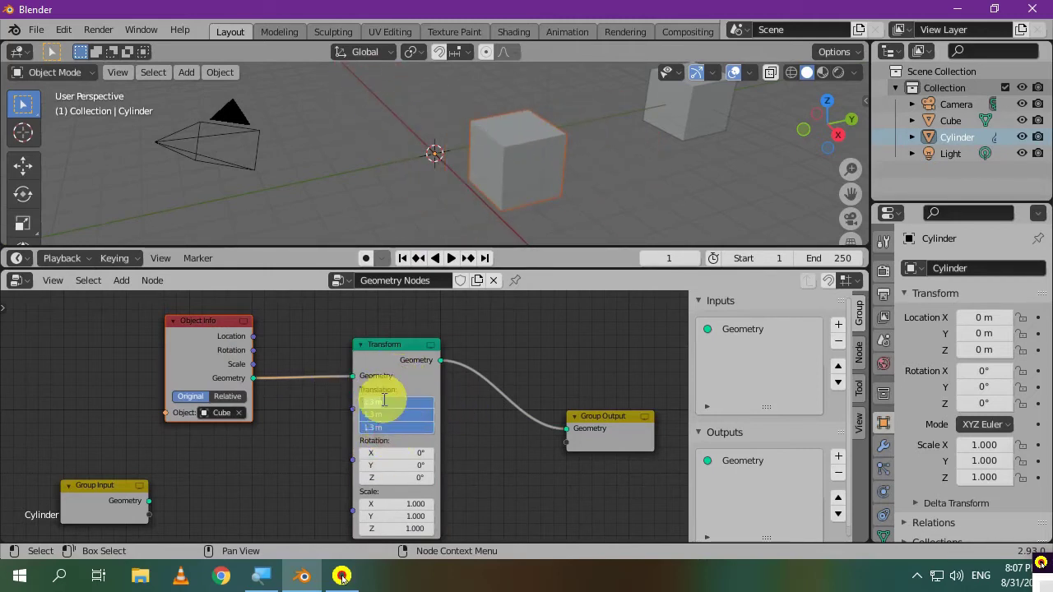
type("0")
key("Return")
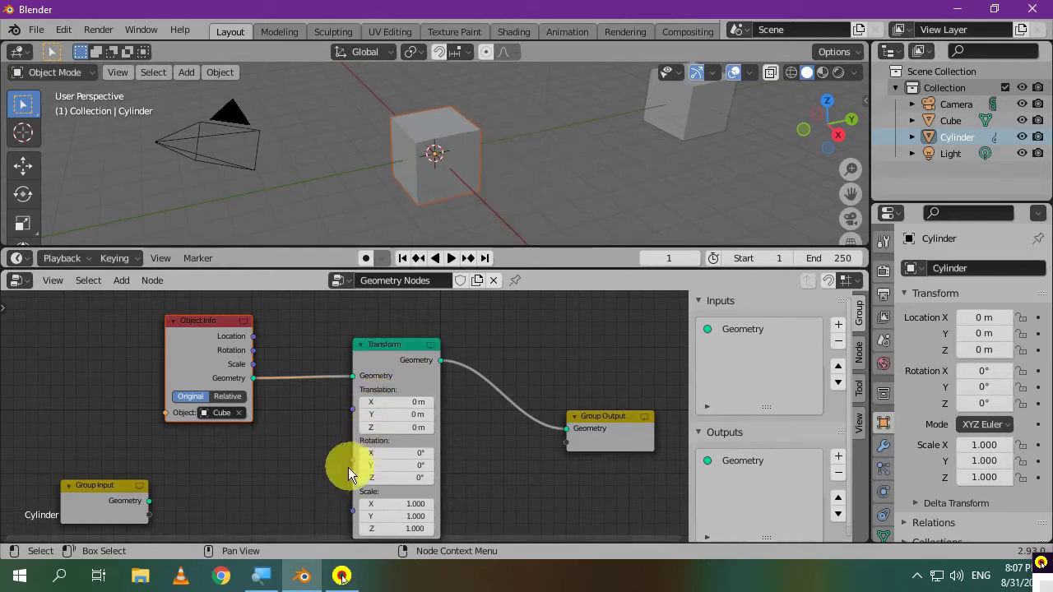
scroll(313, 470, "up", 3)
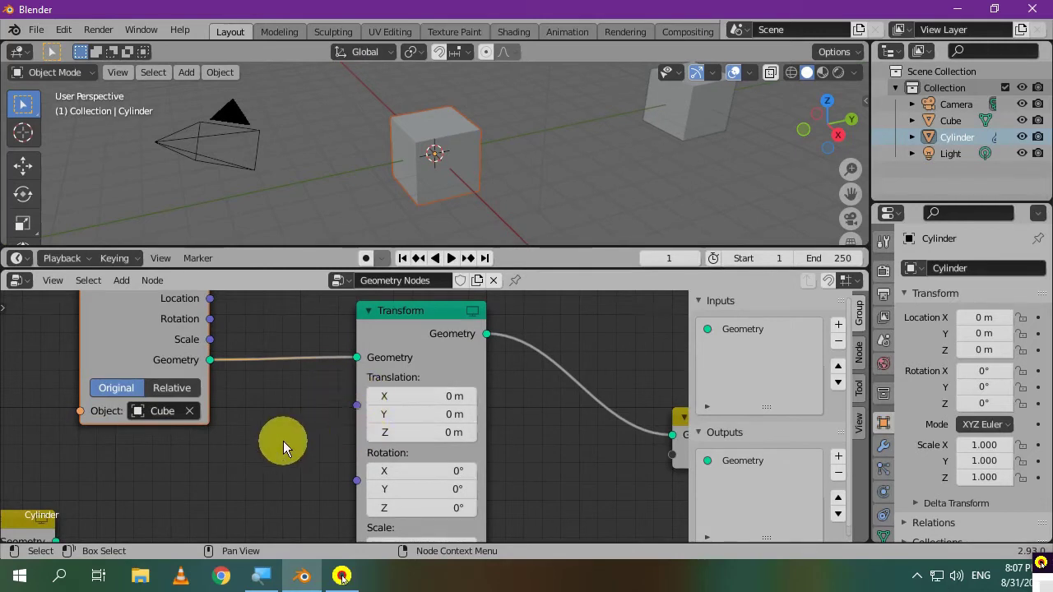
Step: Add a Combine XYZ node to the Cylinder's node tree
scroll(283, 444, "down", 3)
middle_click_drag(282, 449, 404, 428)
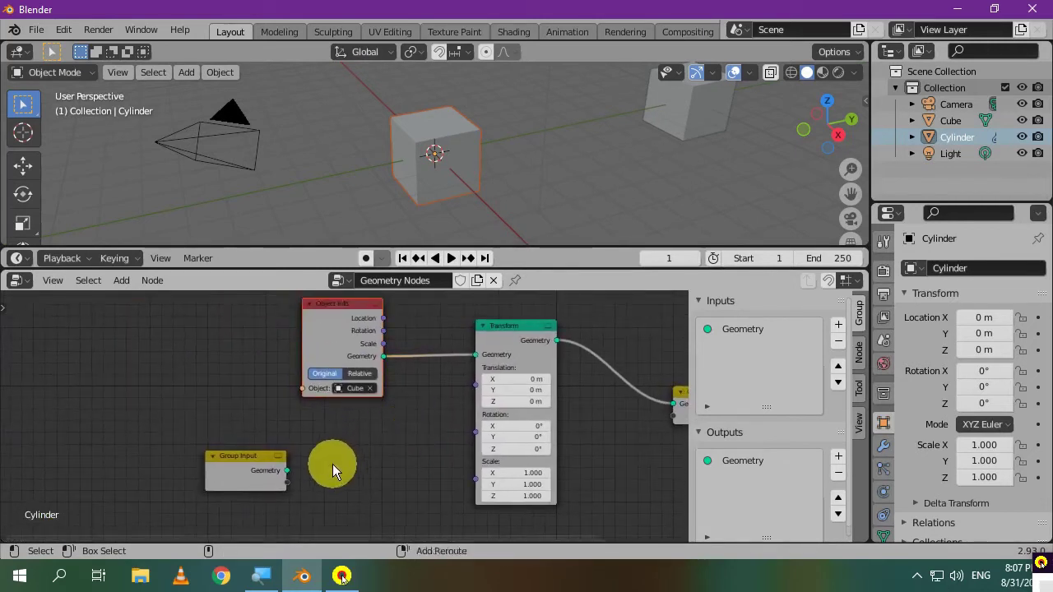
key("shift+a")
left_click(280, 333)
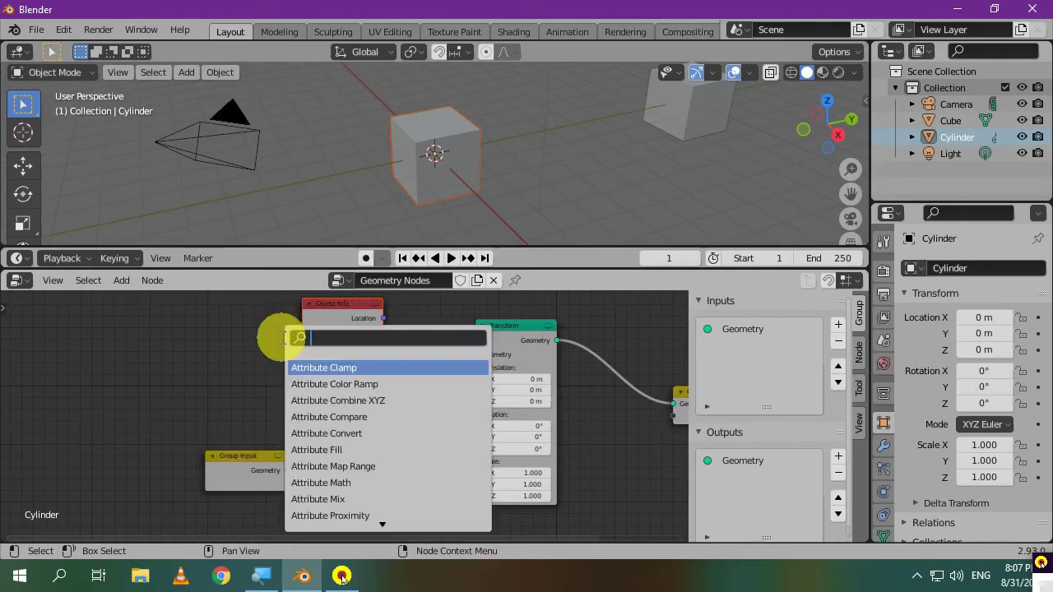
type("combine")
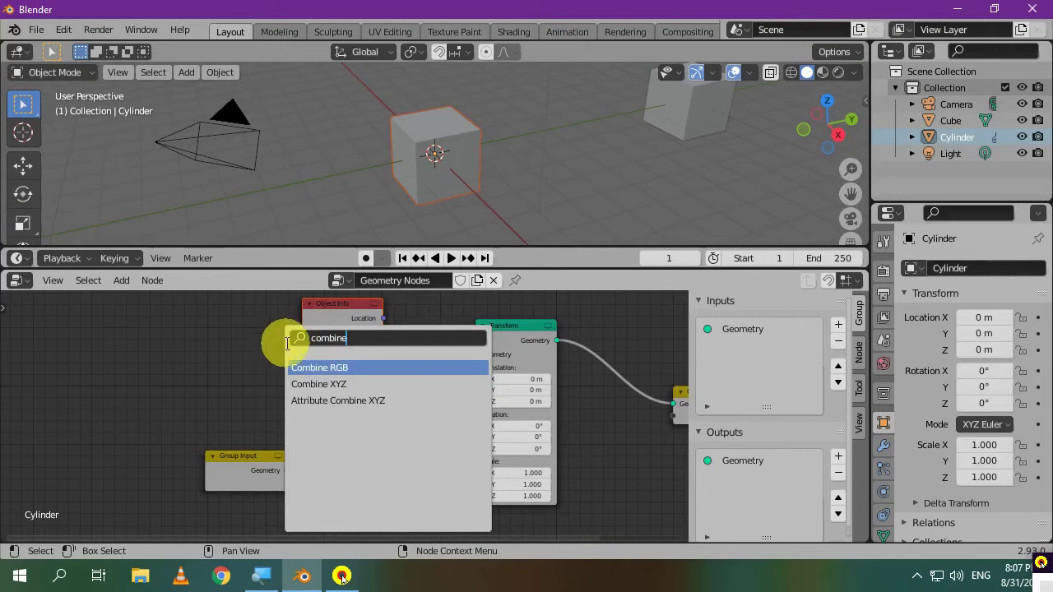
left_click(377, 384)
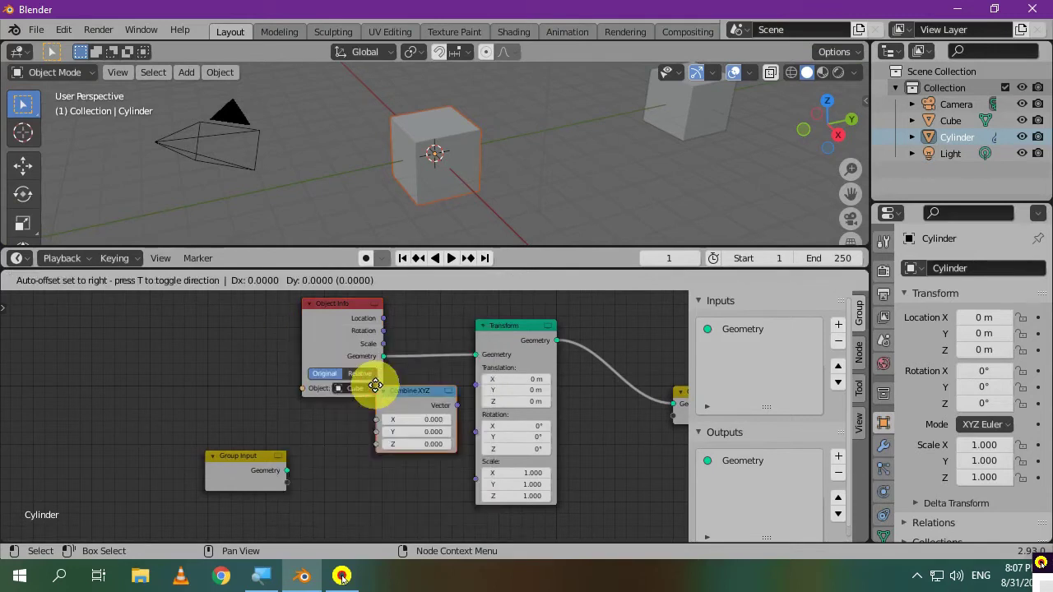
left_click(349, 417)
Step: Rearrange the nodes and link Combine XYZ Vector to Transform Translation
scroll(411, 442, "up", 1)
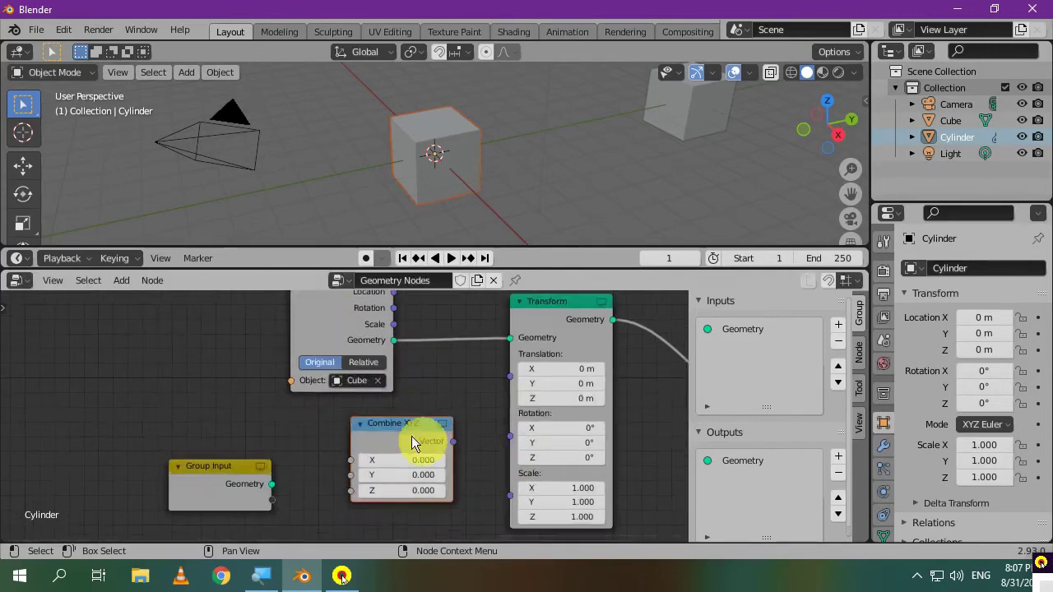
left_click_drag(318, 335, 305, 284)
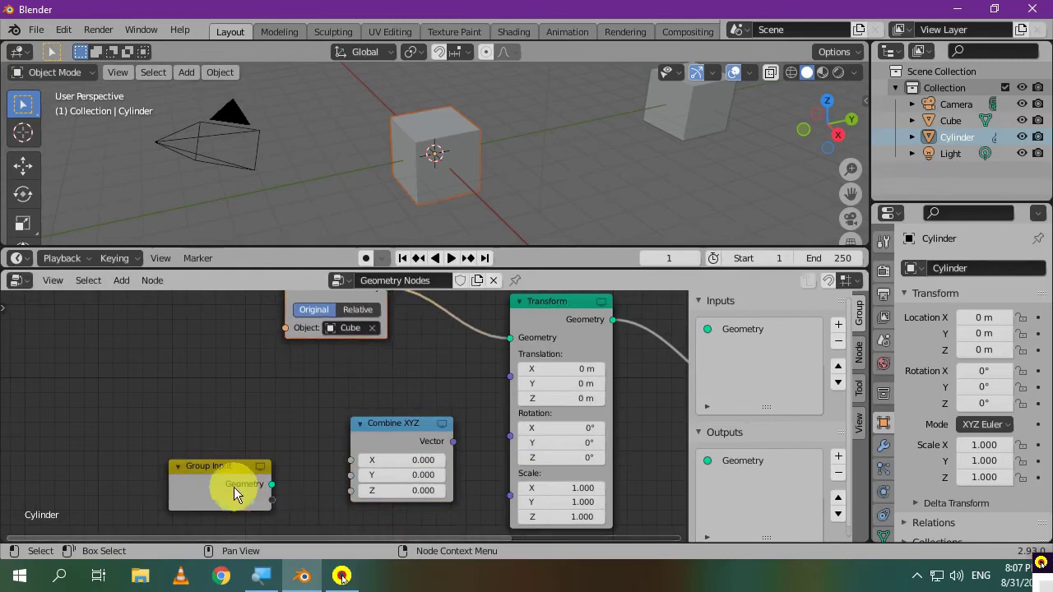
left_click_drag(204, 488, 0, 490)
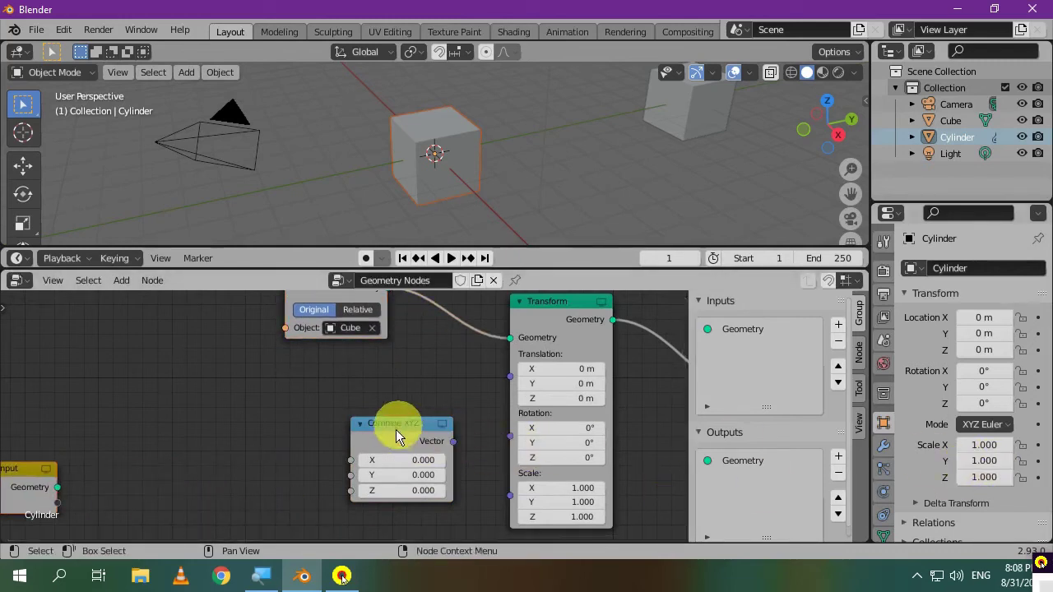
left_click_drag(396, 432, 414, 402)
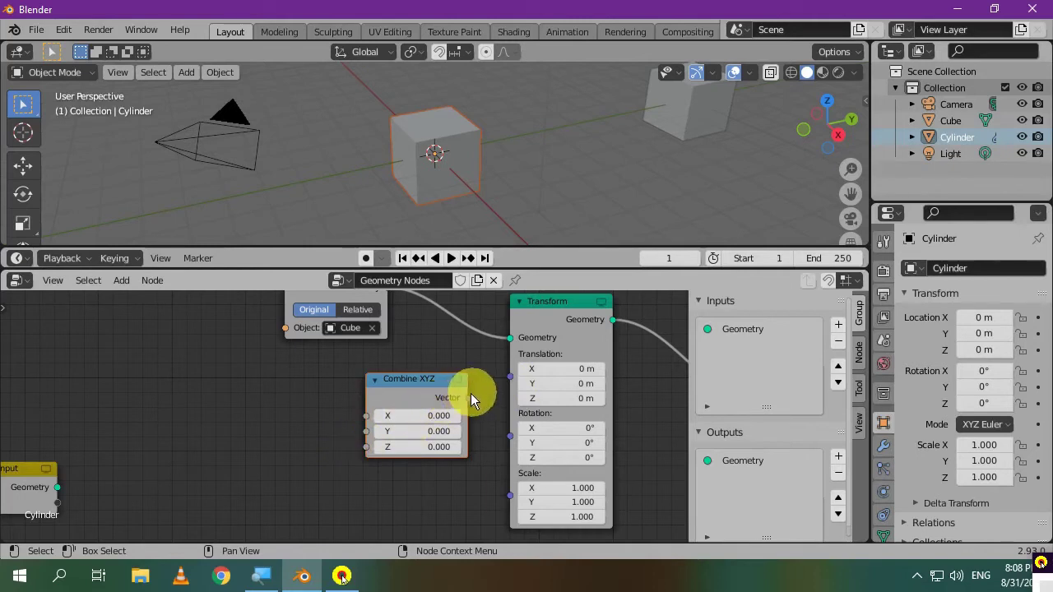
left_click_drag(468, 397, 509, 377)
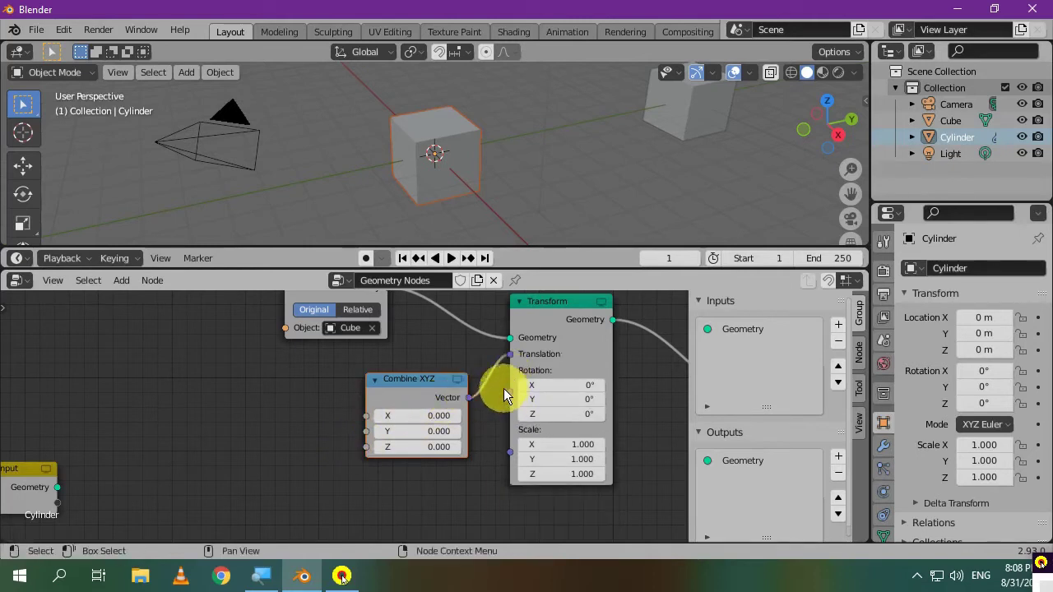
Step: Test the Combine XYZ X value, then reset X and Y to 0
left_click(411, 415)
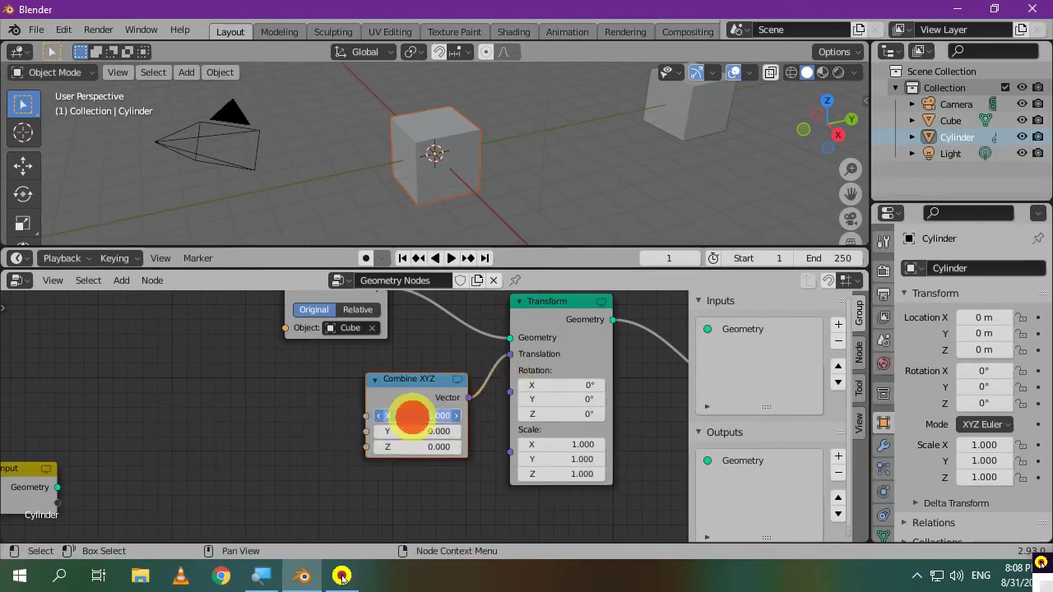
mouse_move(411, 416)
left_mouse_down()
mouse_move(442, 416)
mouse_move(400, 422)
mouse_move(449, 428)
mouse_move(414, 446)
mouse_move(430, 442)
mouse_move(423, 446)
mouse_move(411, 418)
left_mouse_up()
type("0")
key("Return")
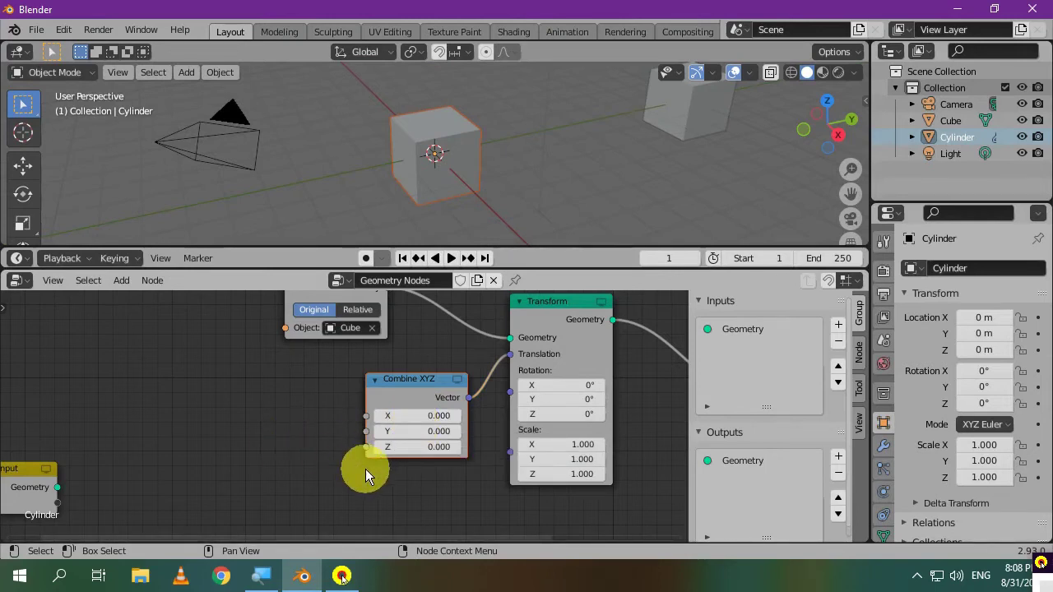
Step: Give Combine XYZ Z a #frame driver, reading 1.000 at frame 1
left_click(409, 453)
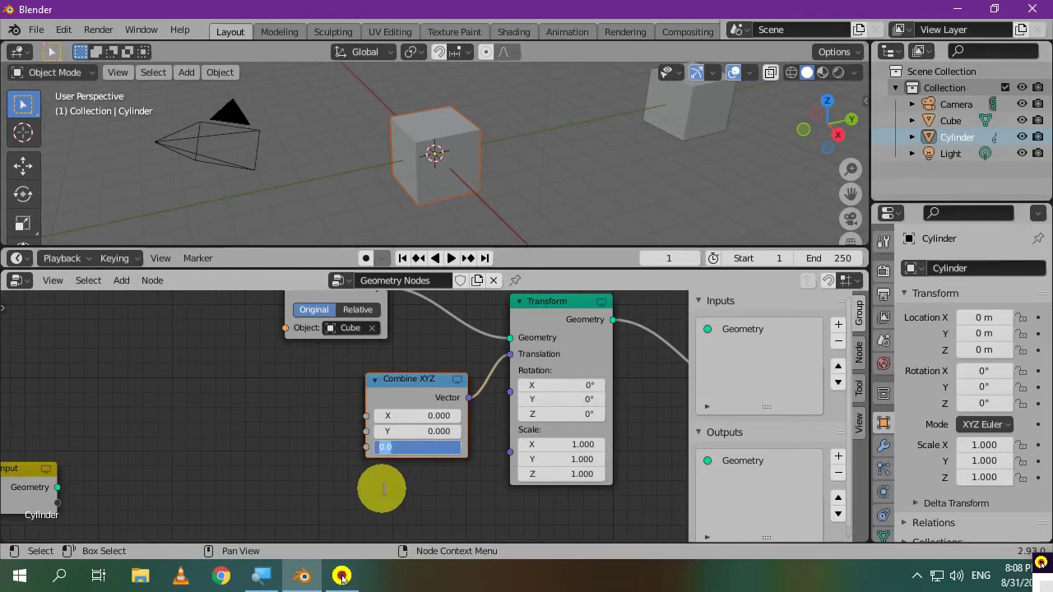
key("shift")
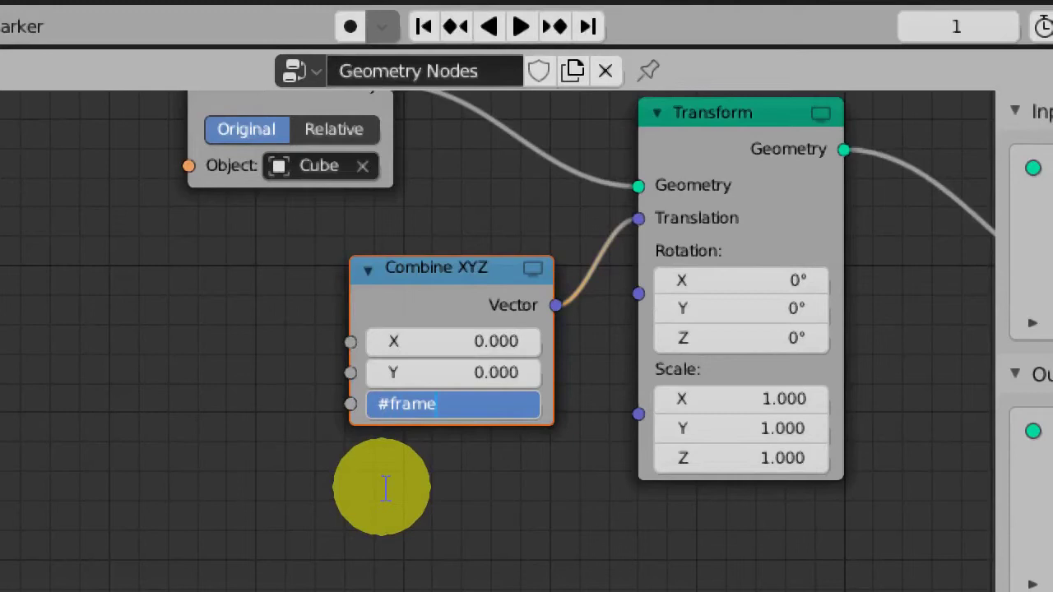
key("Return")
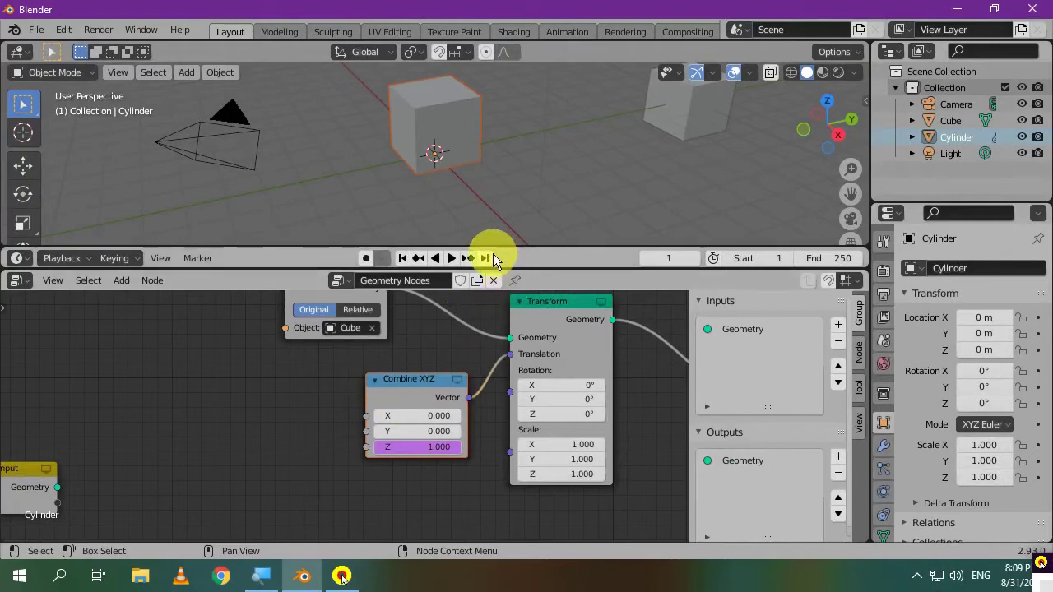
middle_click_drag(465, 317, 599, 296)
scroll(592, 304, "up", 2)
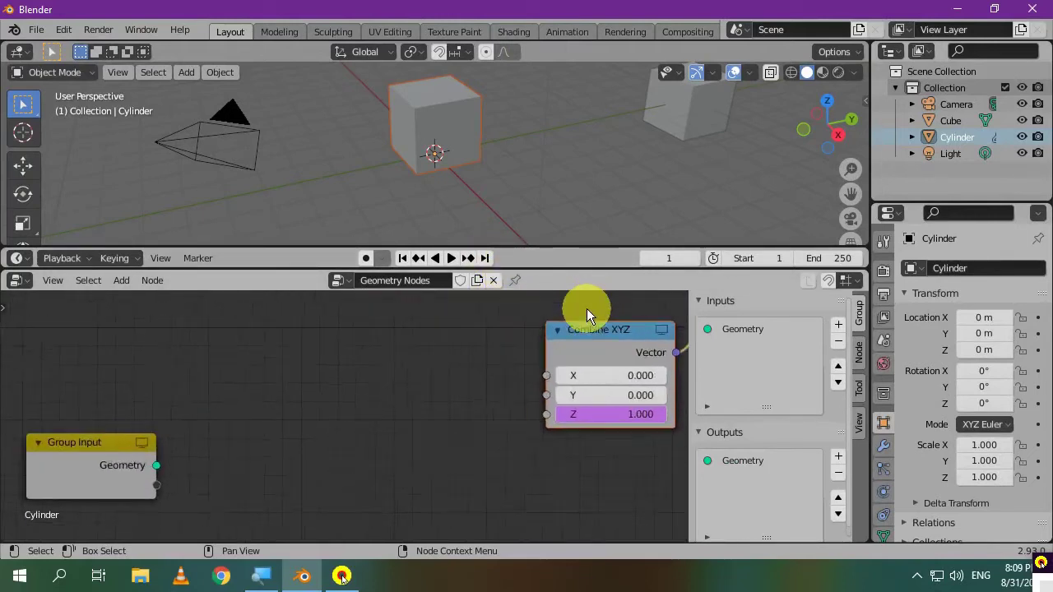
scroll(515, 301, "up", 3)
middle_click_drag(515, 301, 380, 355)
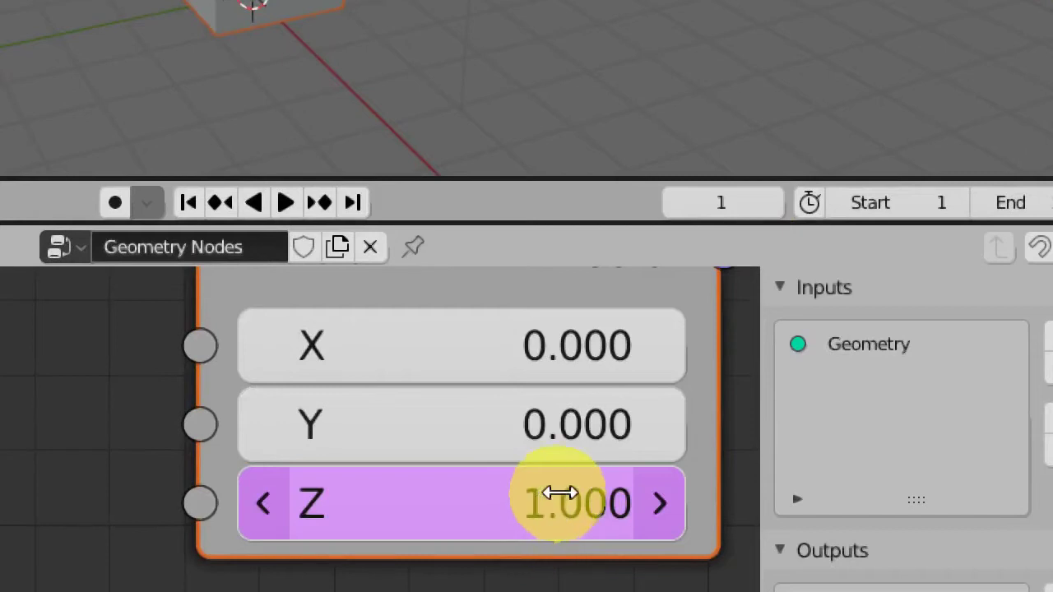
left_click(774, 201)
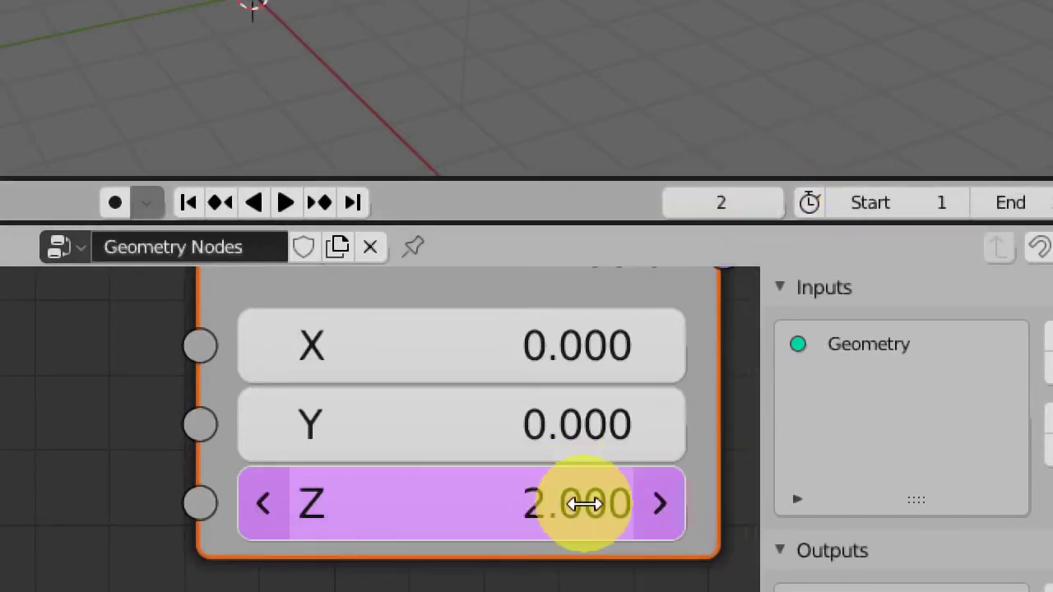
left_click(774, 204)
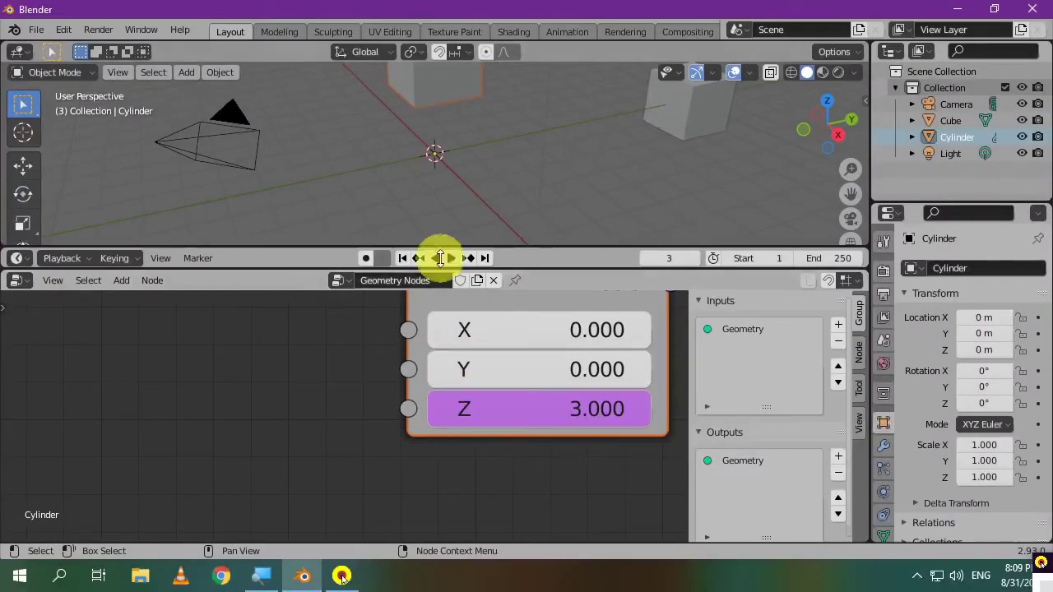
scroll(468, 194, "down", 3)
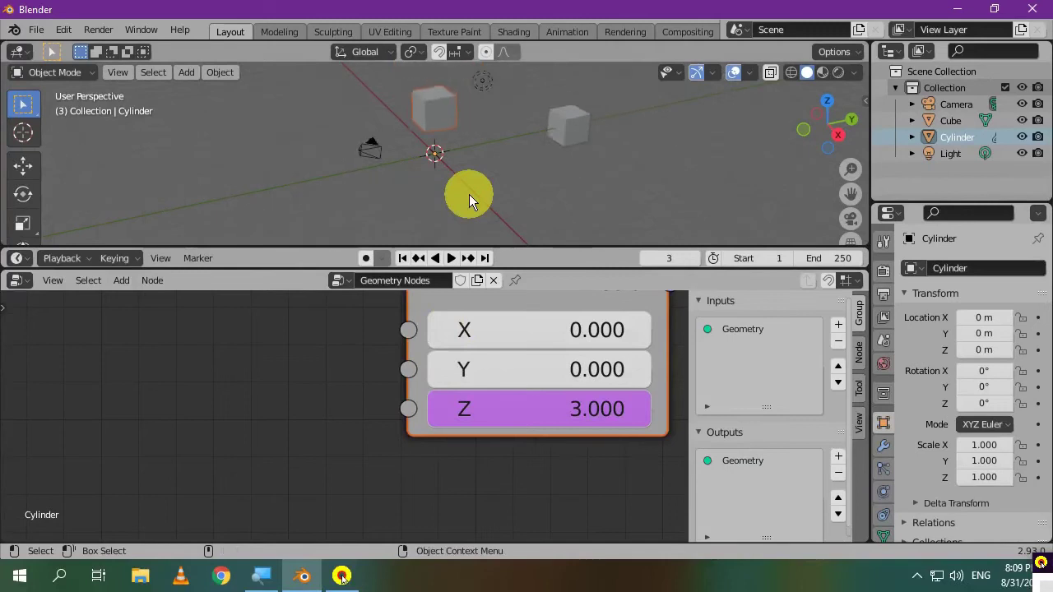
key("Right")
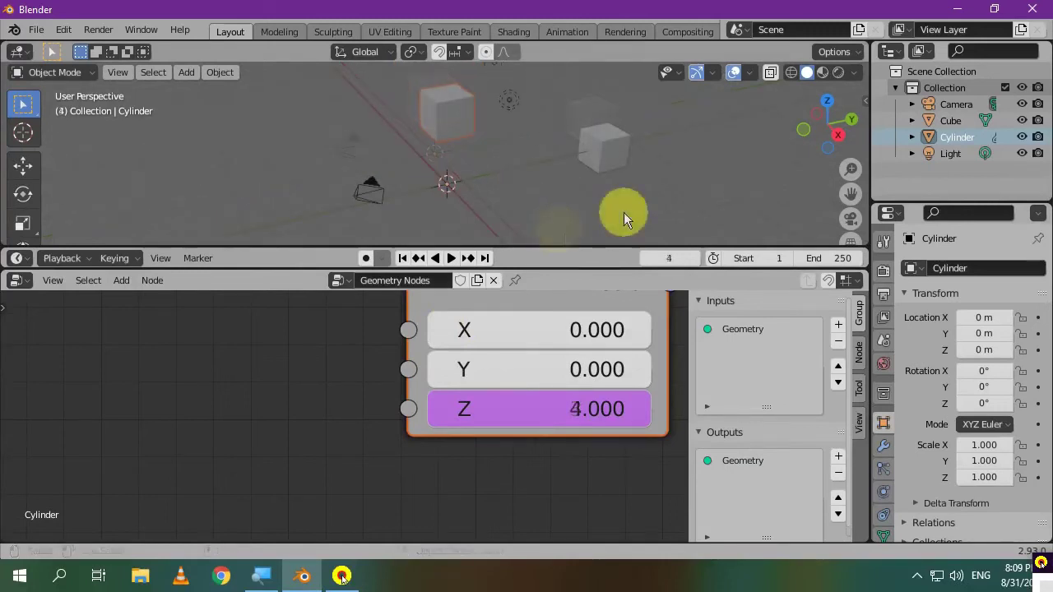
left_click(642, 259)
left_click(642, 259)
left_click(642, 259)
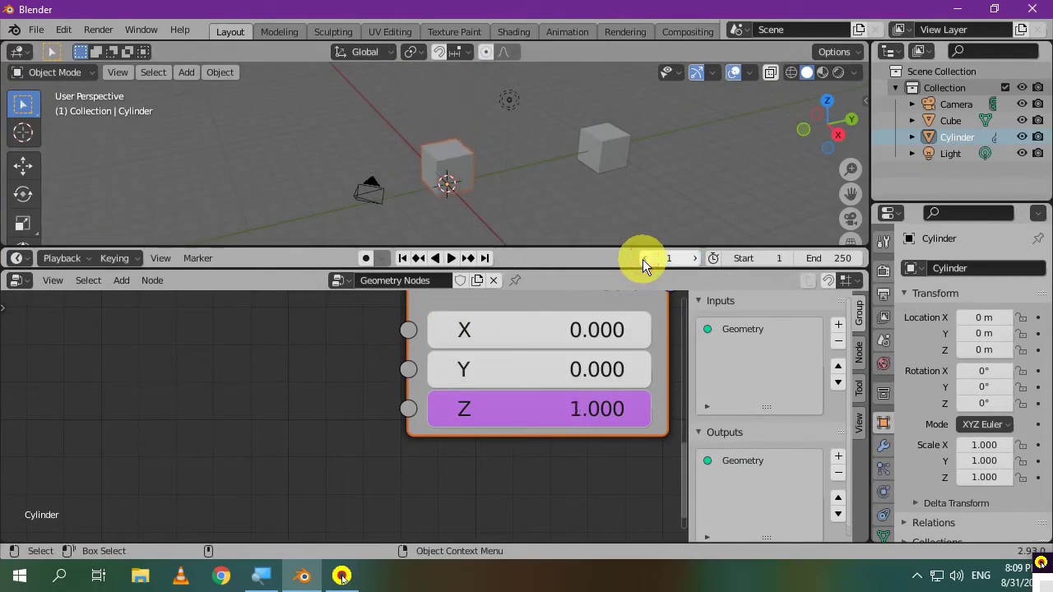
left_click(700, 258)
left_click(700, 258)
left_click(700, 258)
left_click(699, 258)
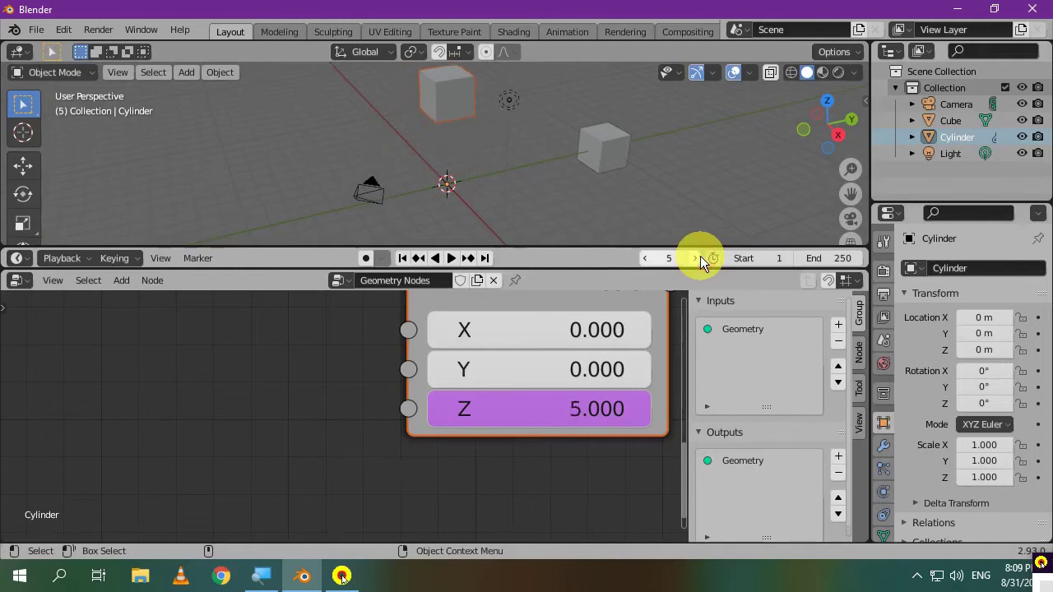
left_click(640, 257)
left_click(641, 257)
left_click(641, 257)
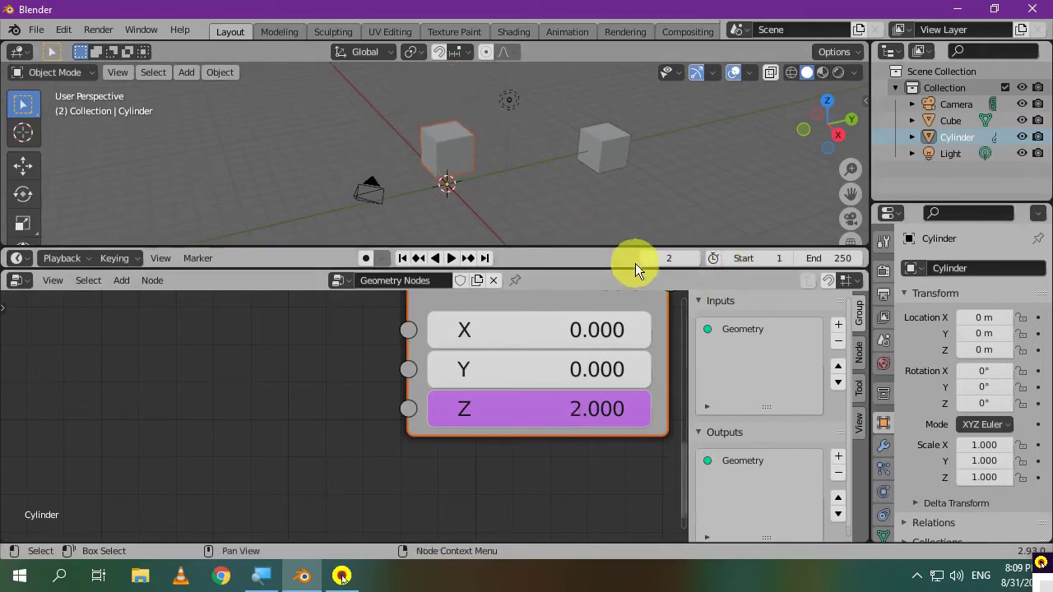
left_click(641, 258)
key("space")
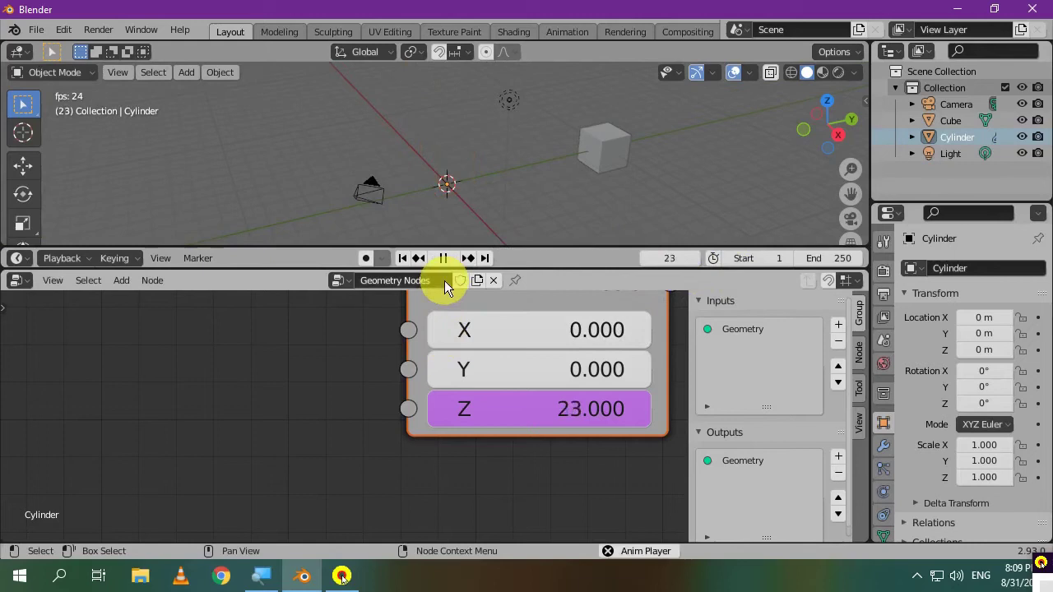
left_click(405, 263)
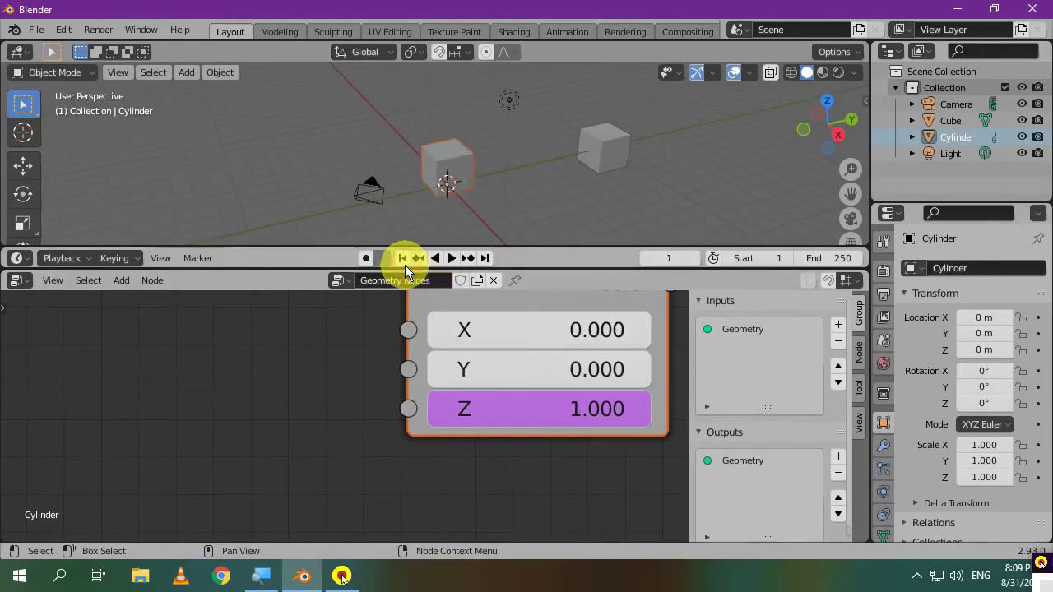
key("space")
key("space")
Step: At frame 1, change the Z driver expression to frame/10
left_click(405, 260)
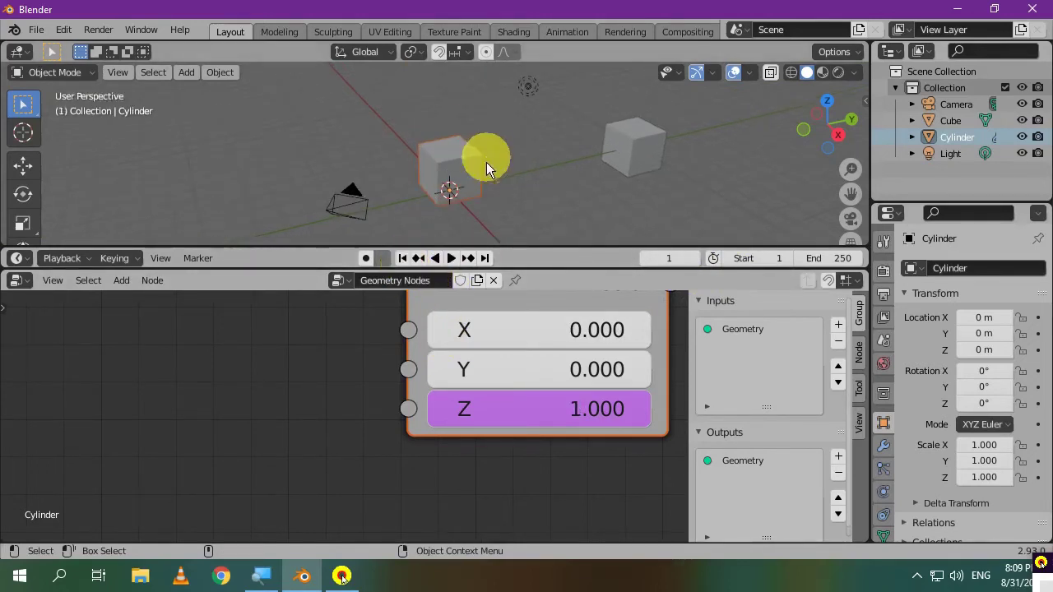
left_click(526, 402)
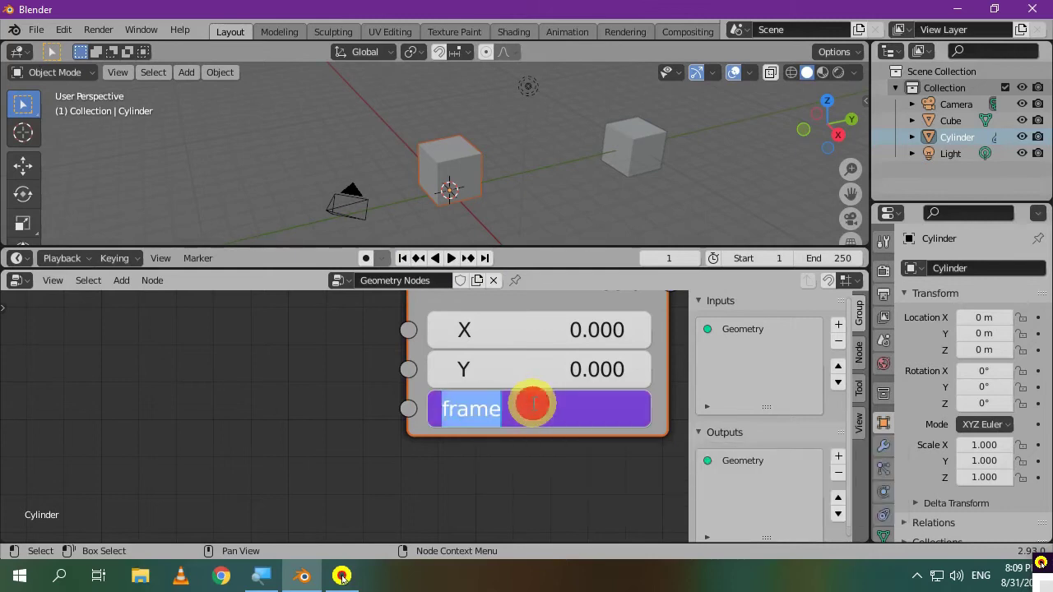
left_click(539, 409)
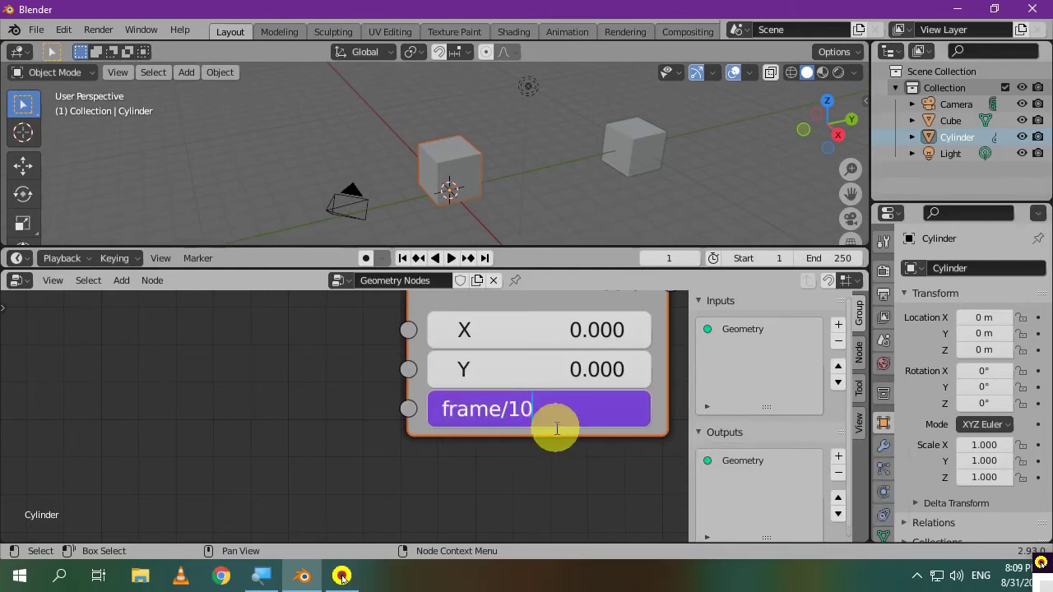
key("Return")
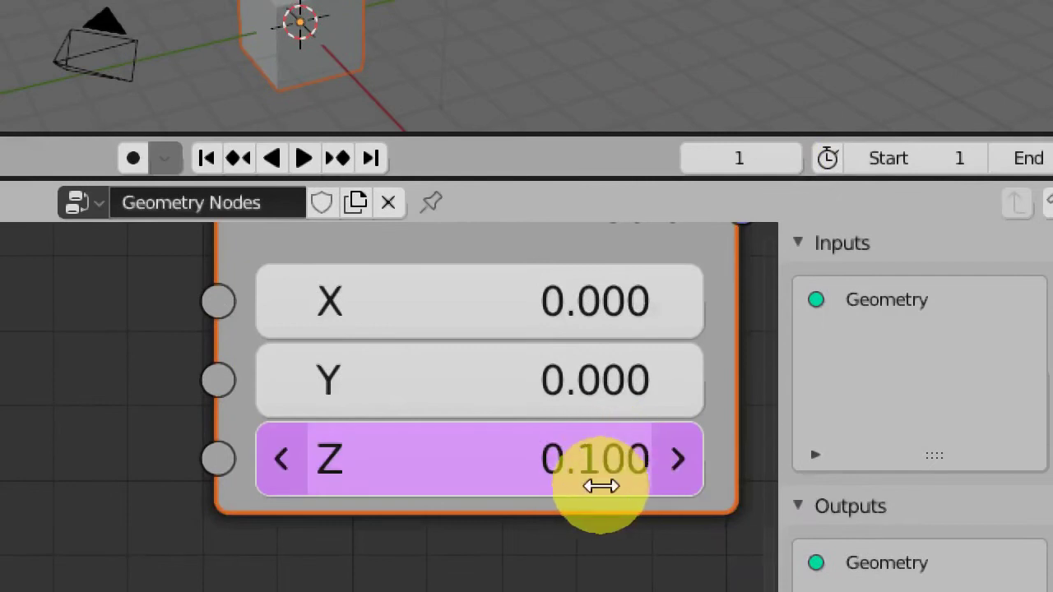
Step: Check Z by stepping to frames 2–4, jumping to frame 10, and playing back
left_click(792, 159)
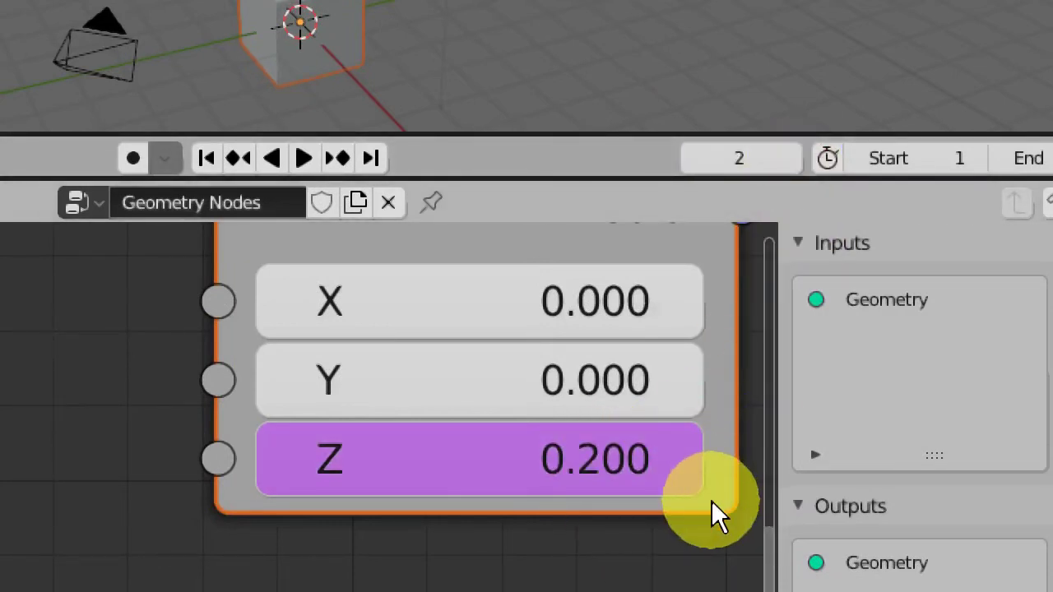
left_click(794, 161)
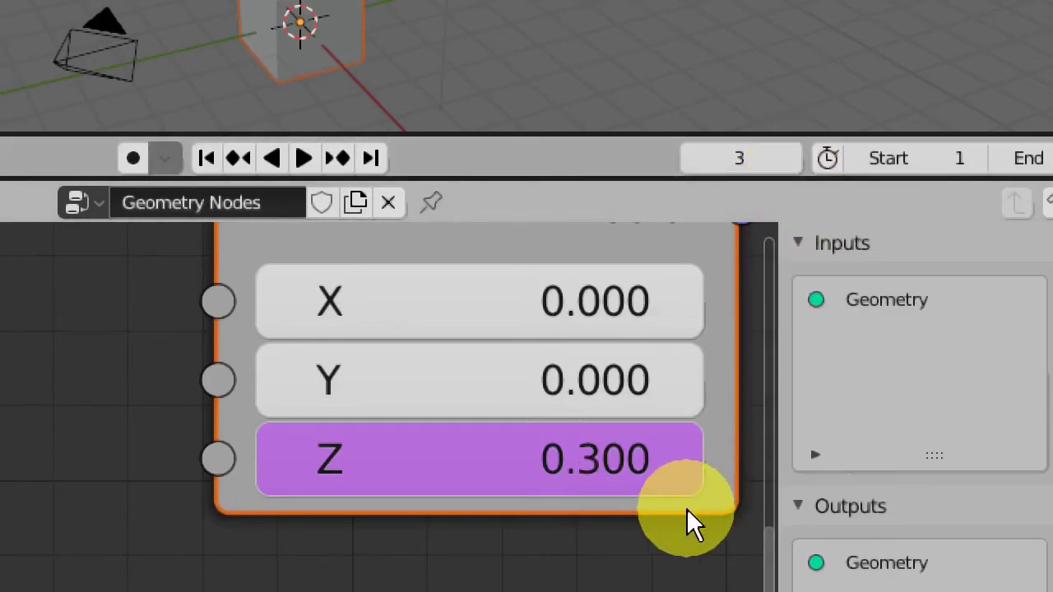
left_click(794, 162)
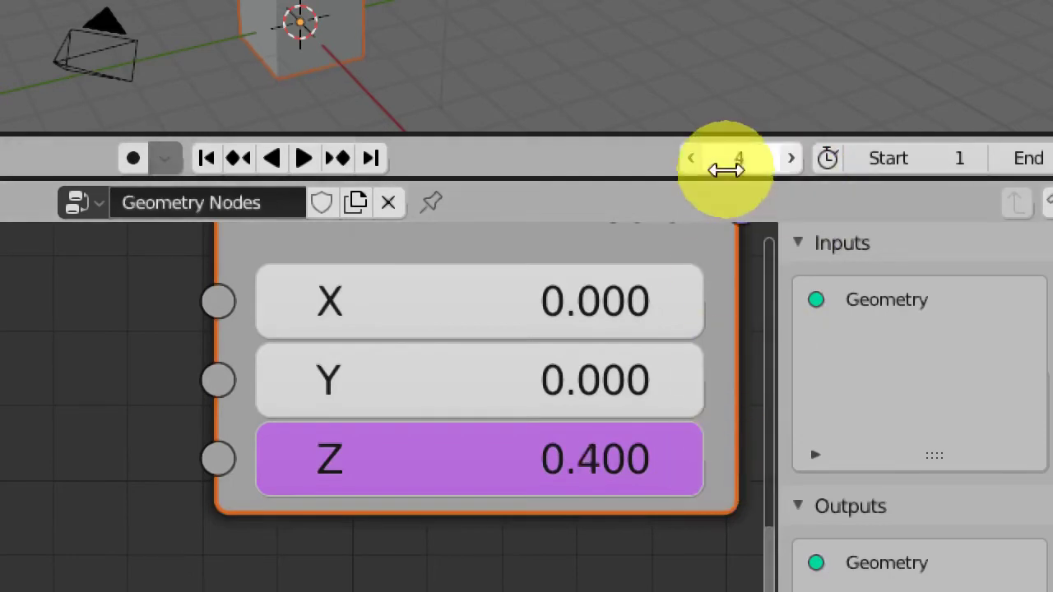
left_click(729, 164)
type("10")
key("Return")
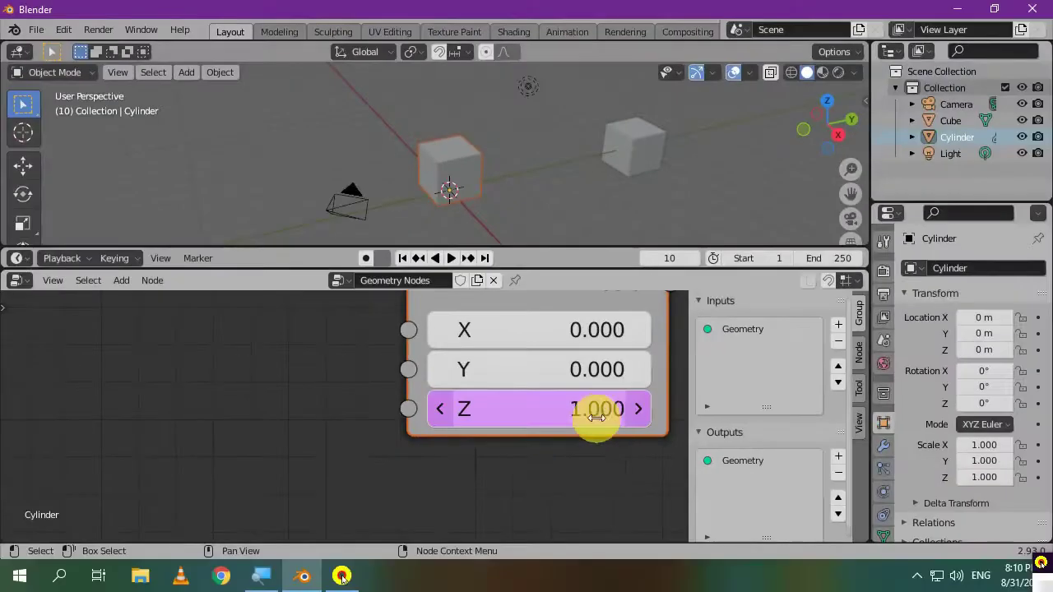
left_click(402, 260)
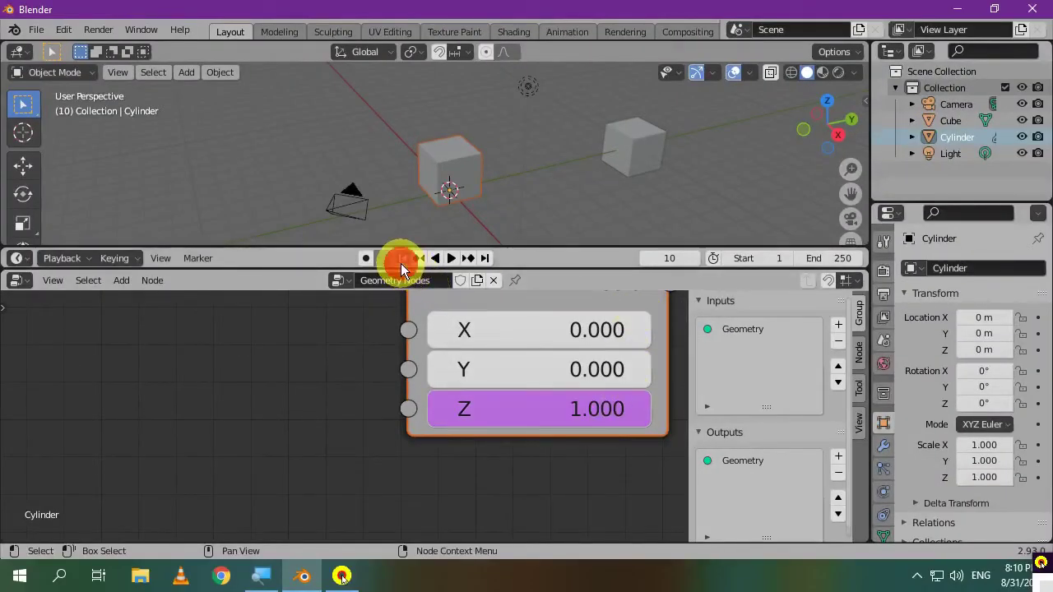
key("space")
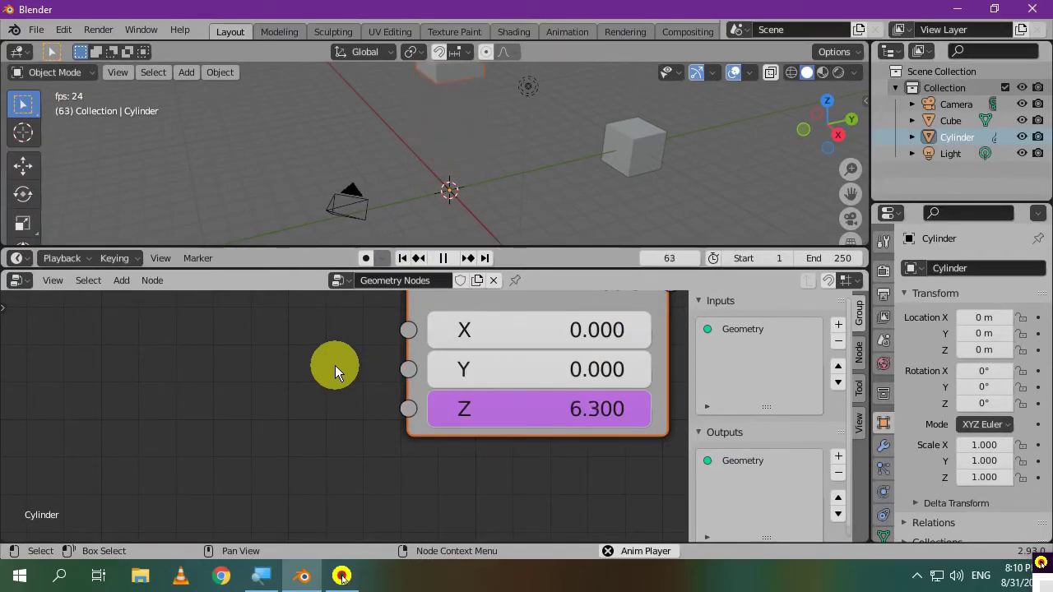
key("space")
left_click(402, 258)
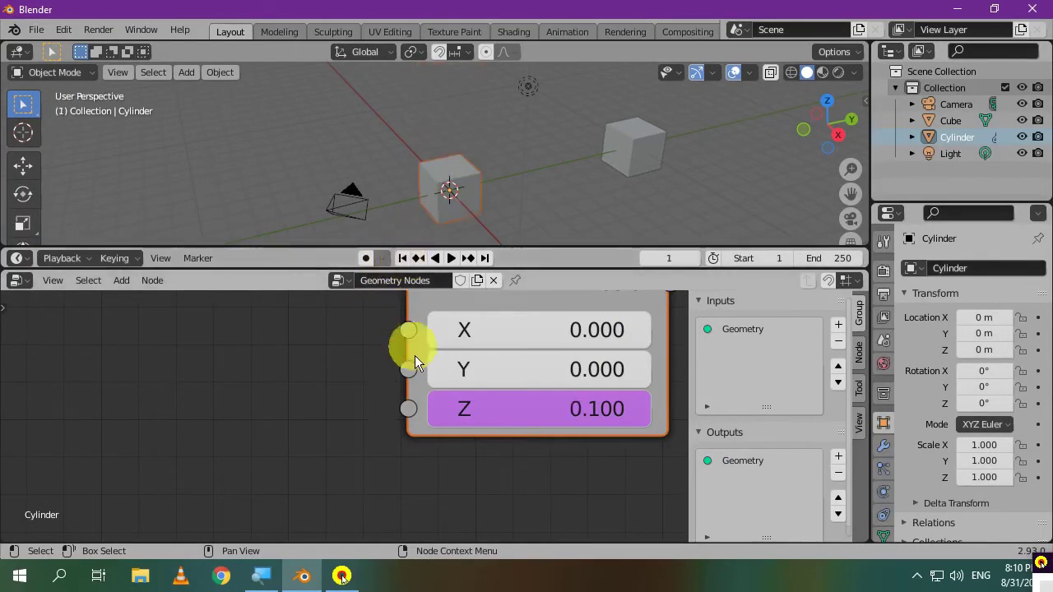
Step: Reopen the Z driver expression and leave it as frame/10
left_click(505, 409)
left_click(534, 415)
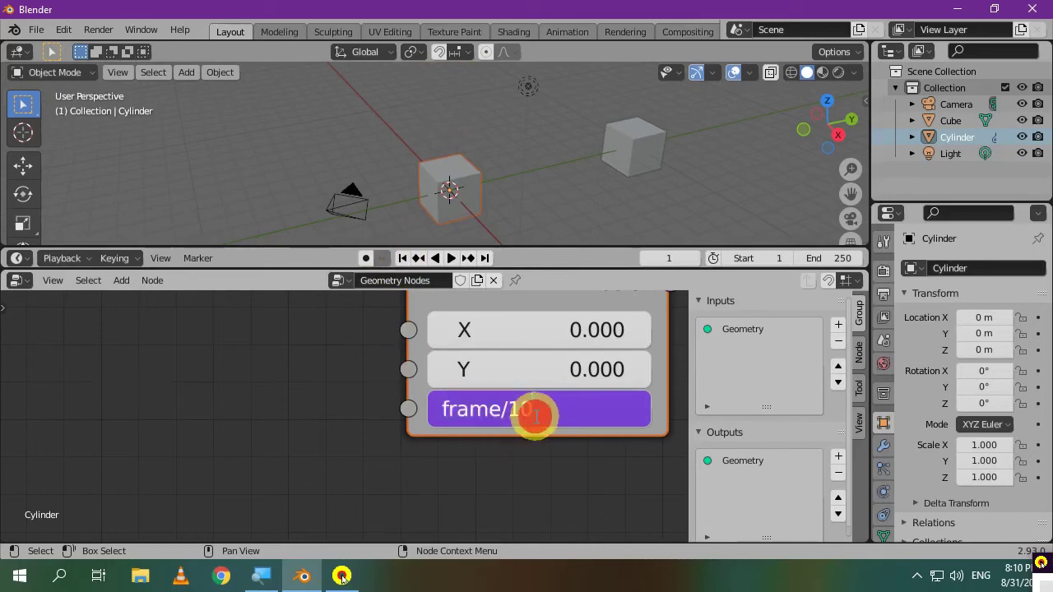
left_click_drag(535, 415, 508, 427)
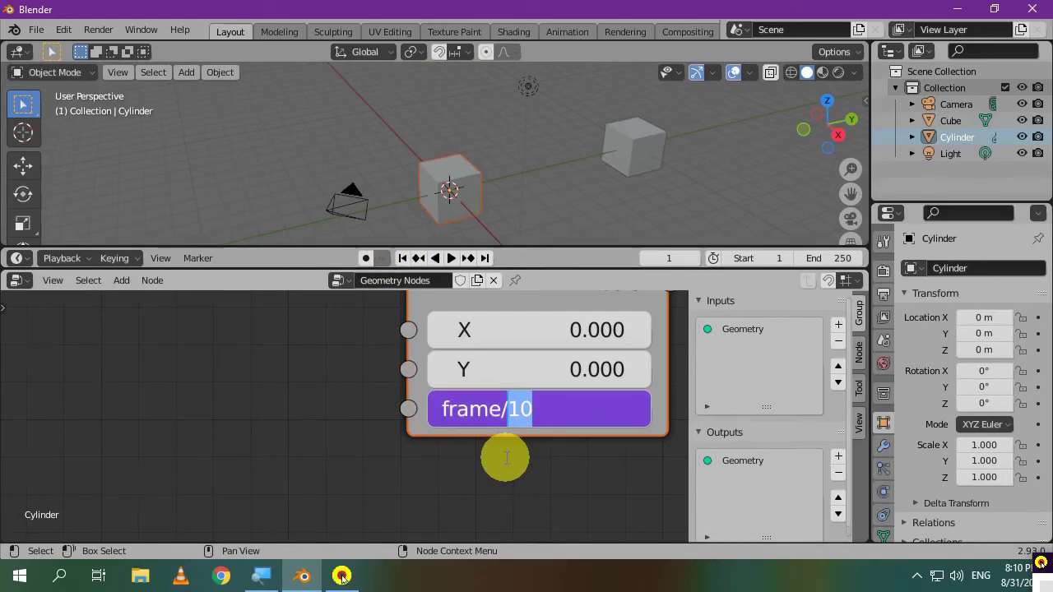
left_click(494, 427)
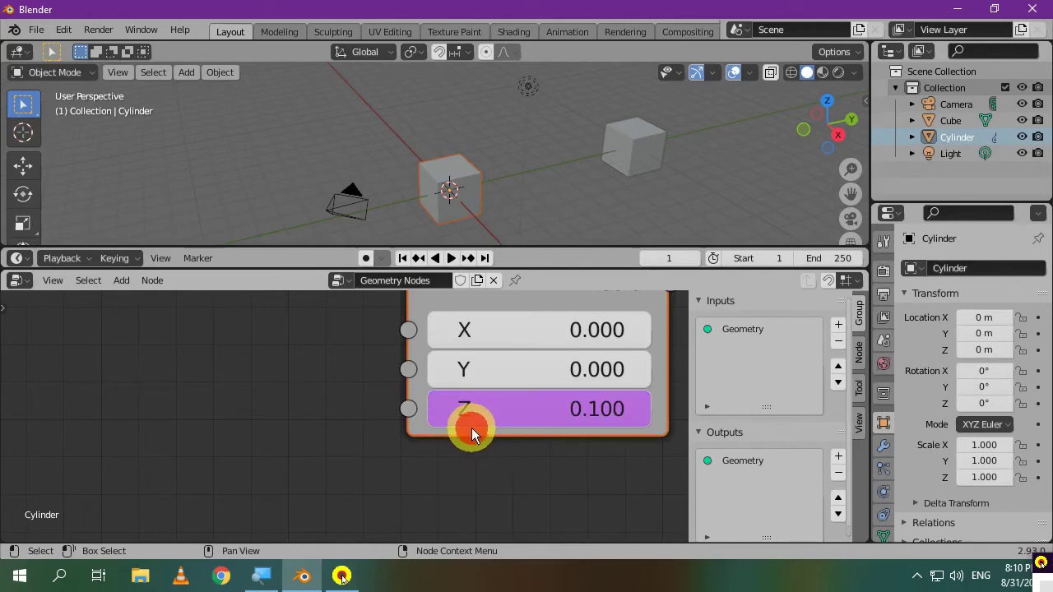
left_click(471, 426)
left_click(464, 457)
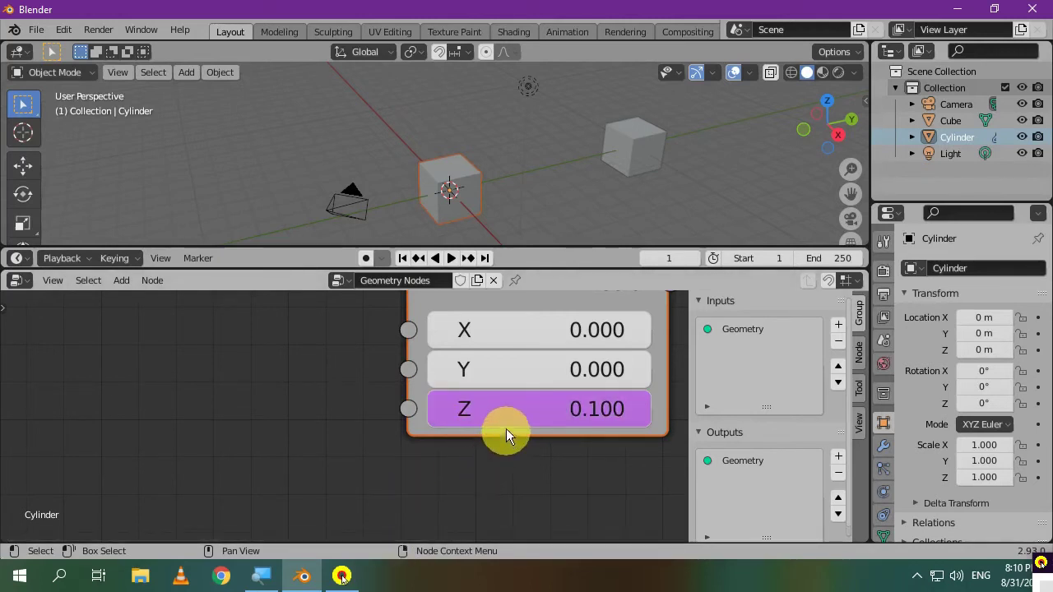
scroll(492, 417, "down", 3)
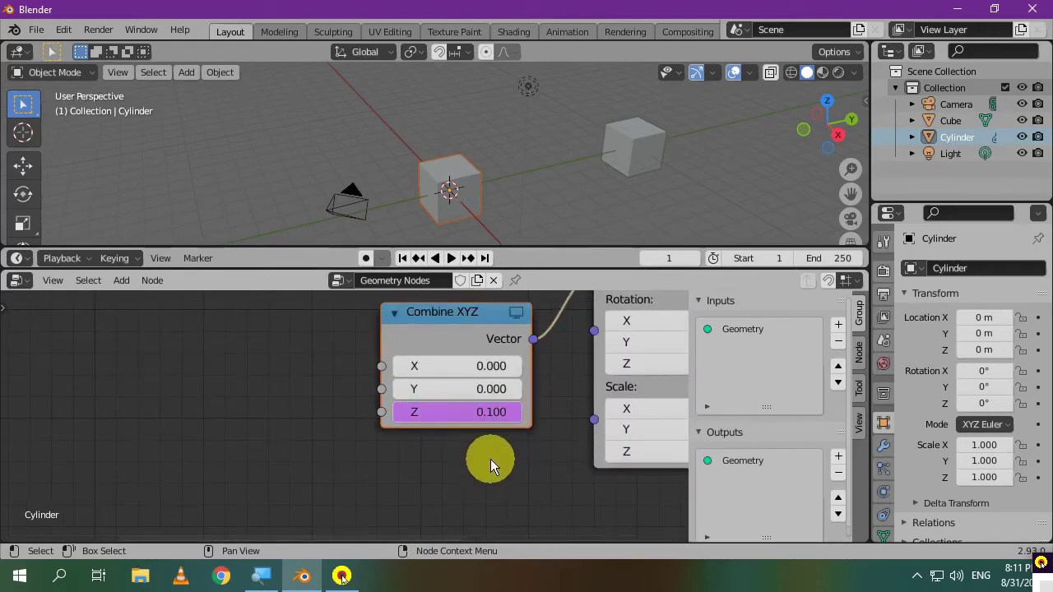
Step: Delete the Z driver and set Combine XYZ Z to 0
right_click(467, 413)
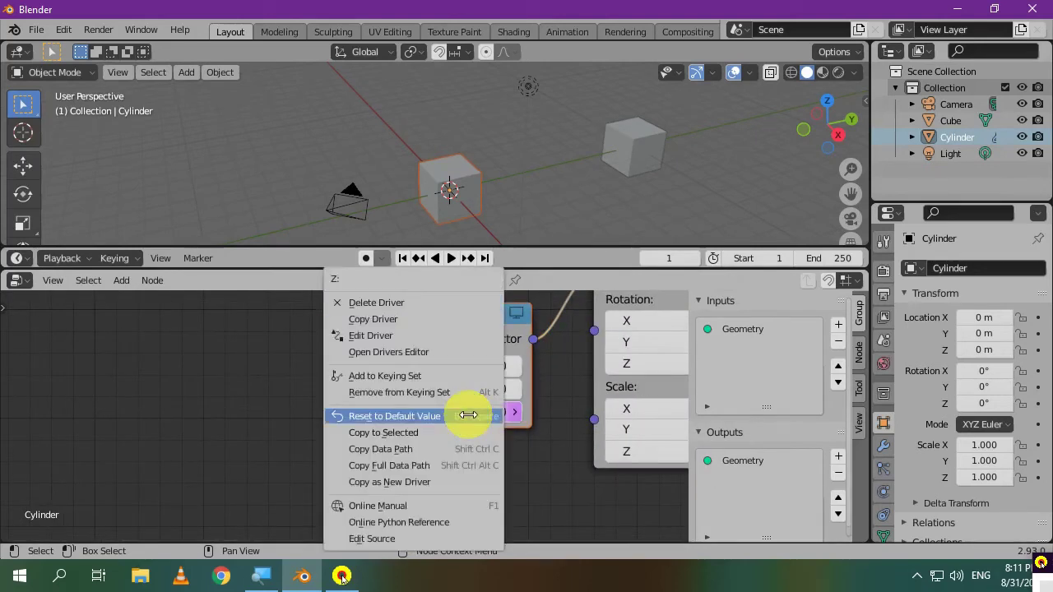
left_click(399, 306)
scroll(170, 419, "down", 1)
middle_click_drag(211, 422, 334, 431)
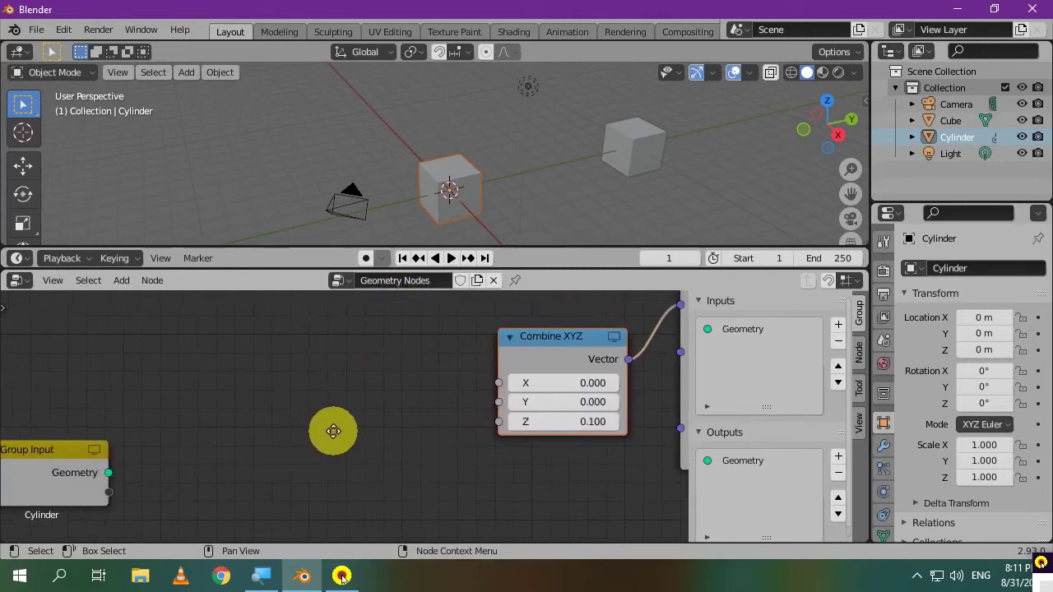
left_click(543, 421)
type("0")
key("Return")
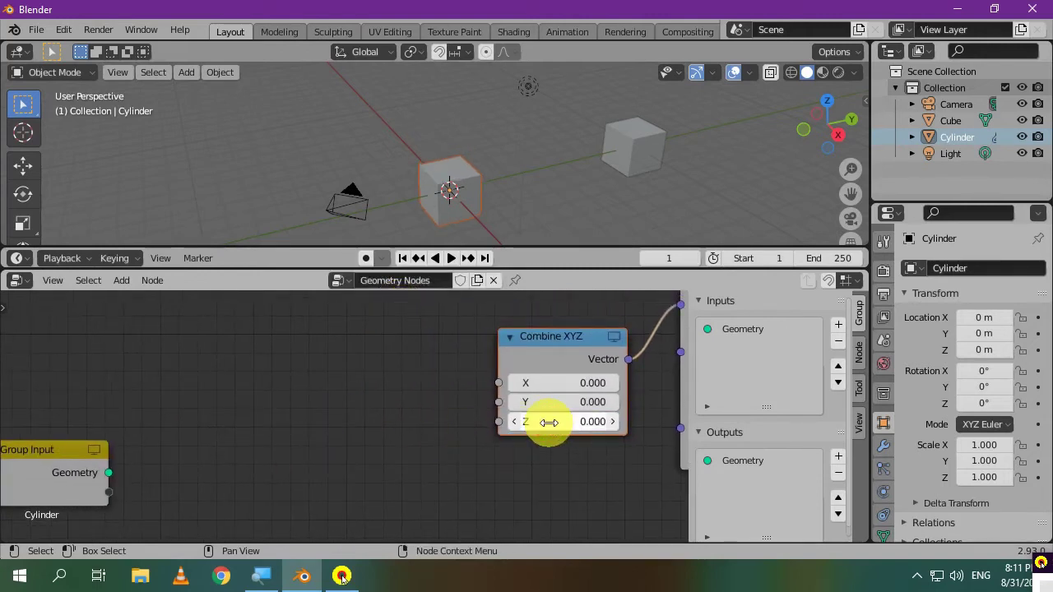
Step: Add a Value node whose value is driven by #frame
key("shift+a")
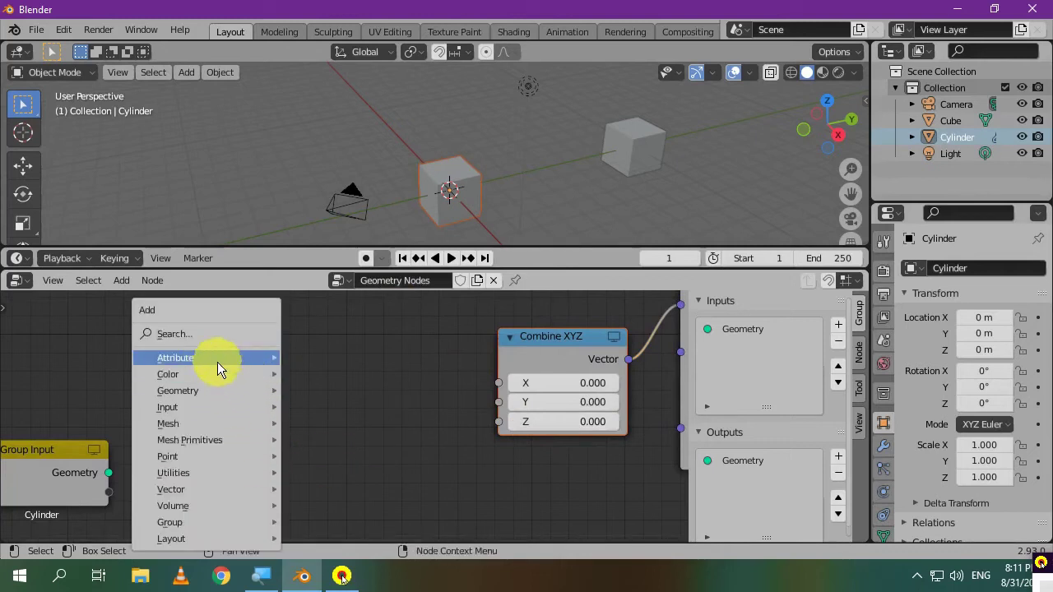
left_click(206, 335)
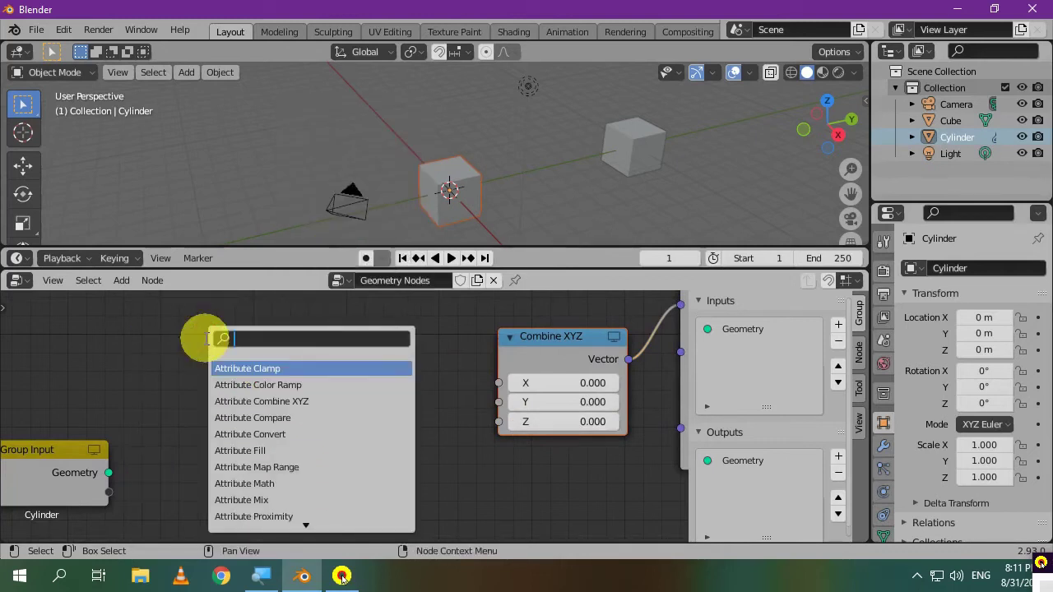
type("value")
key("Return")
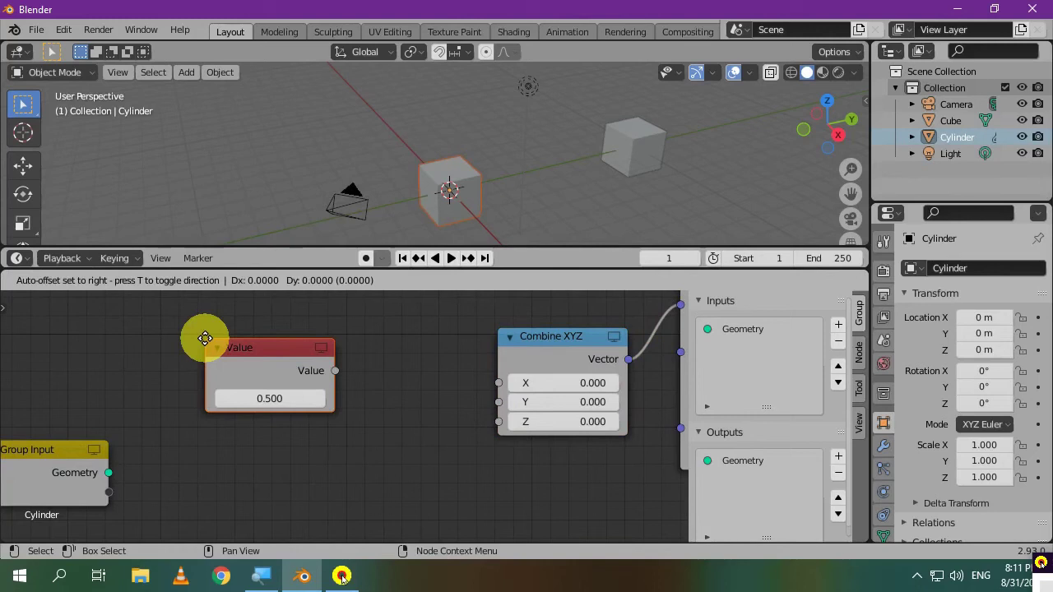
left_click(203, 374)
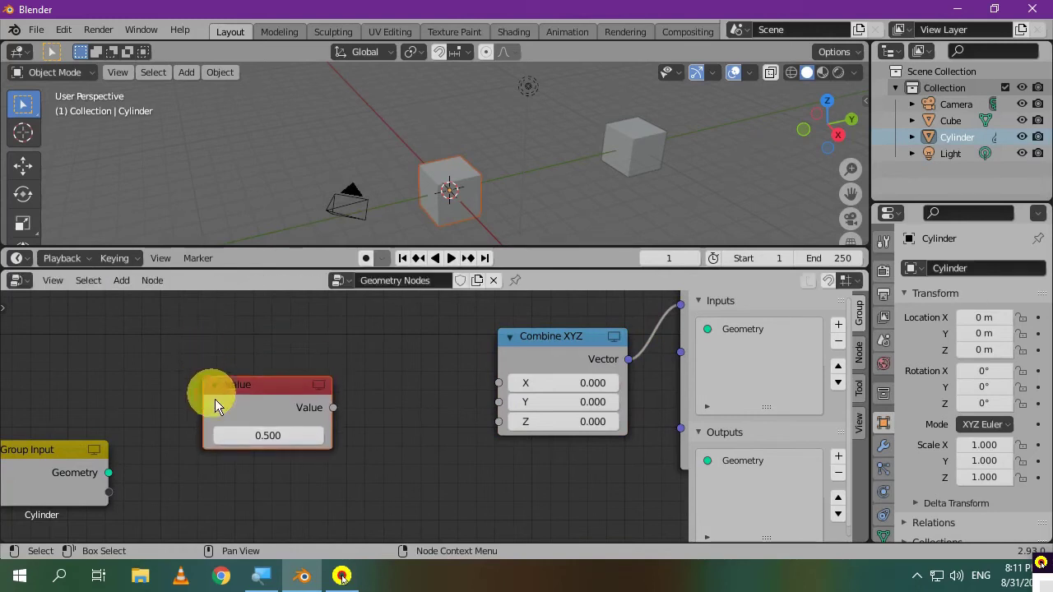
left_click(240, 436)
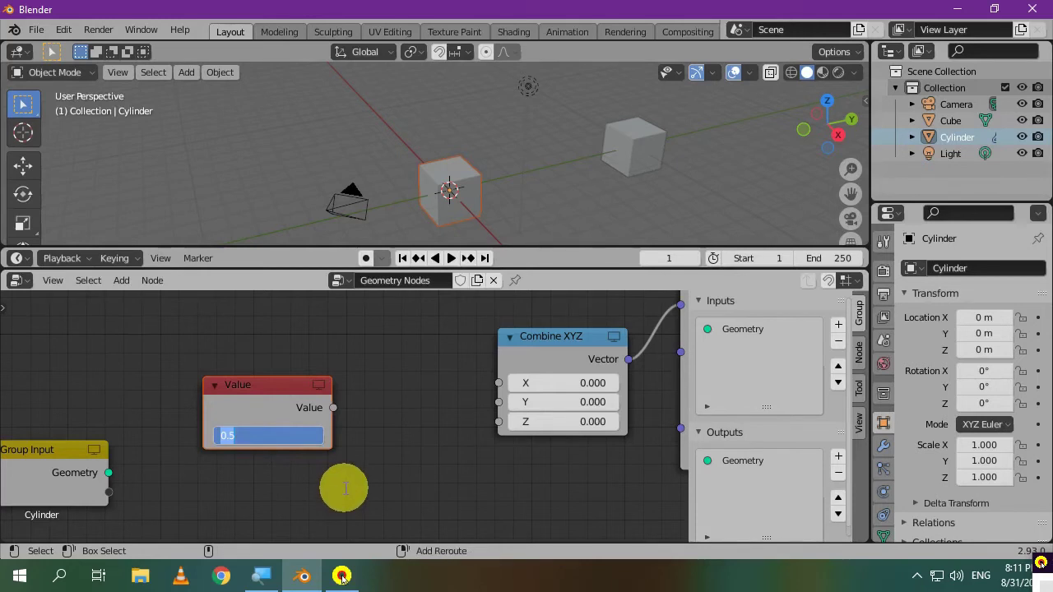
type("#fram")
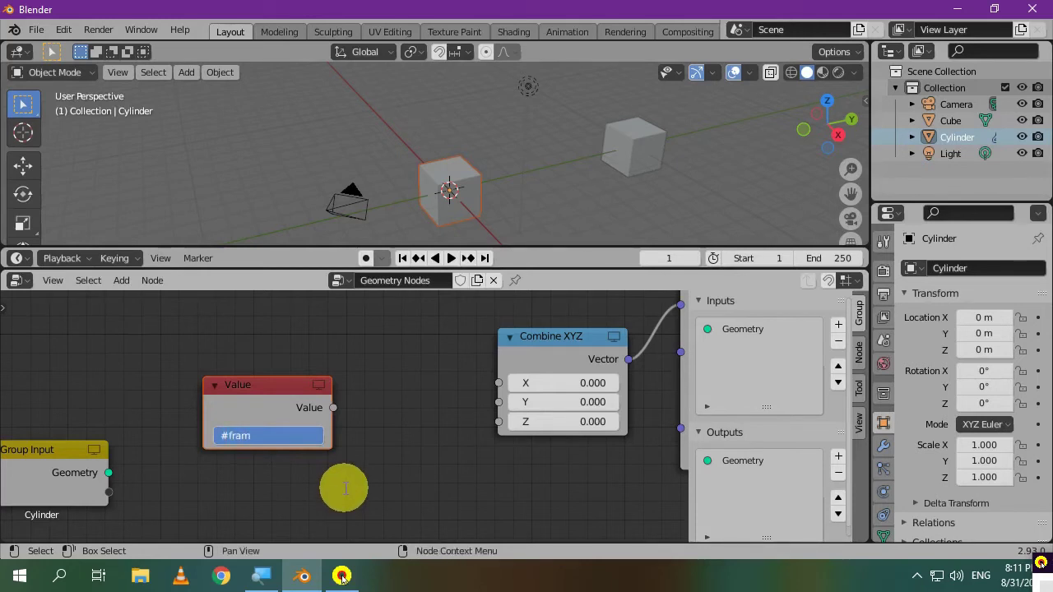
type("e")
key("Return")
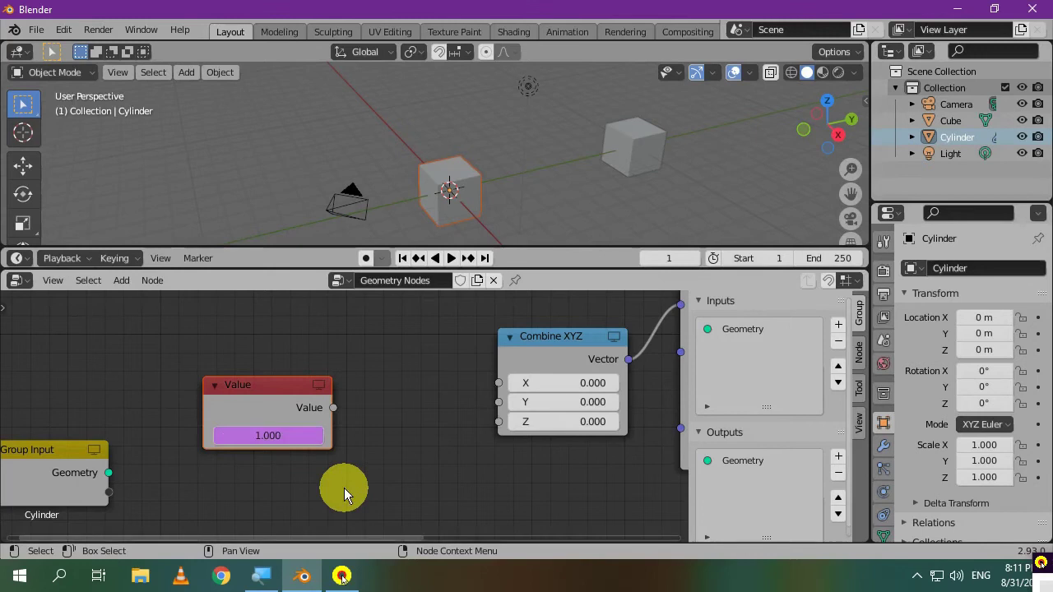
Step: Rename the Value node to 'Frame Number'
right_click(266, 414)
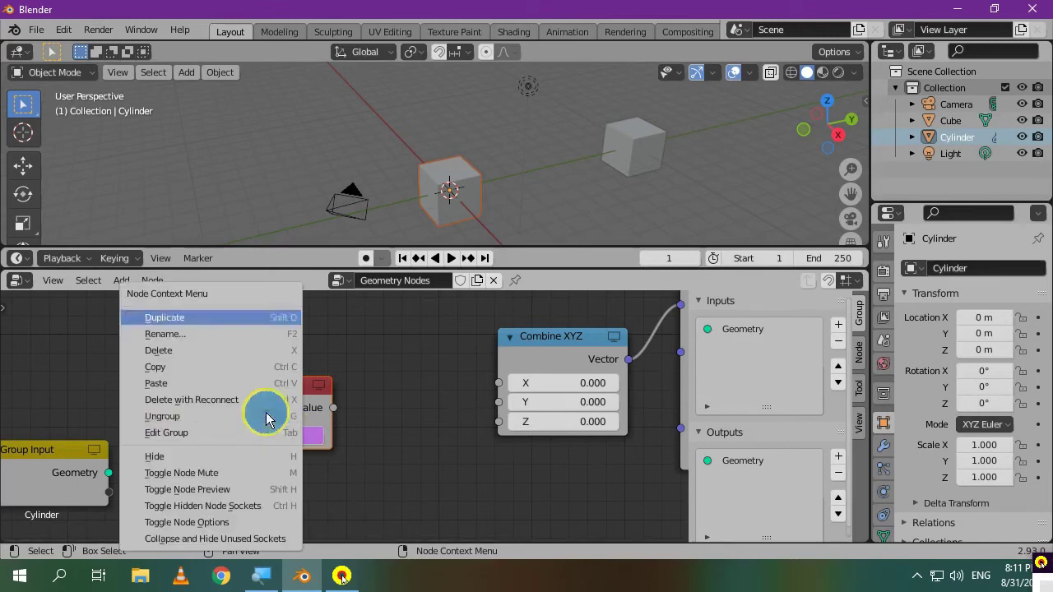
left_click(211, 336)
type("F")
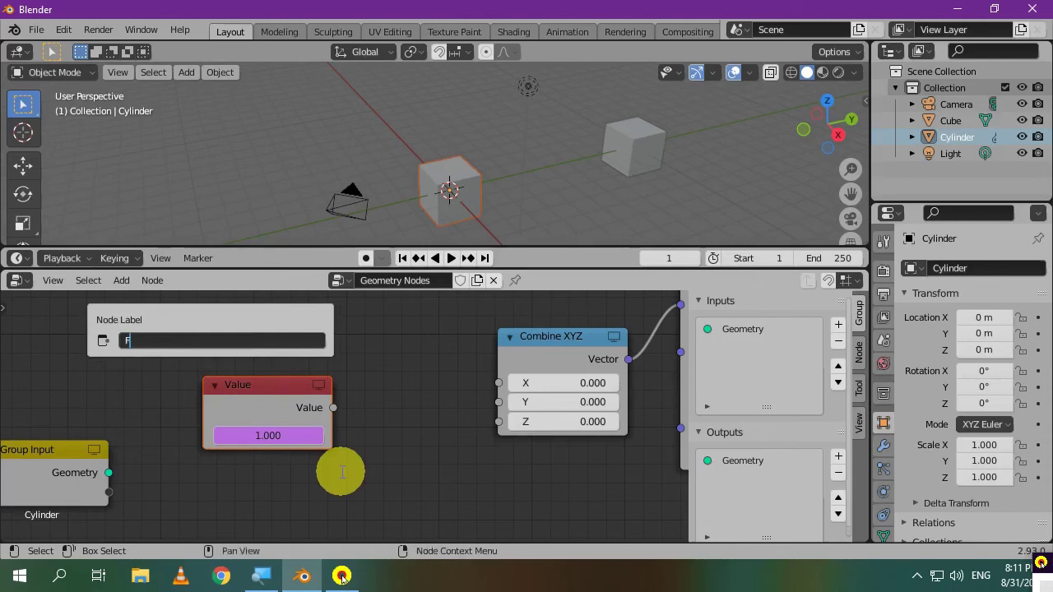
type("rame Number")
key("Return")
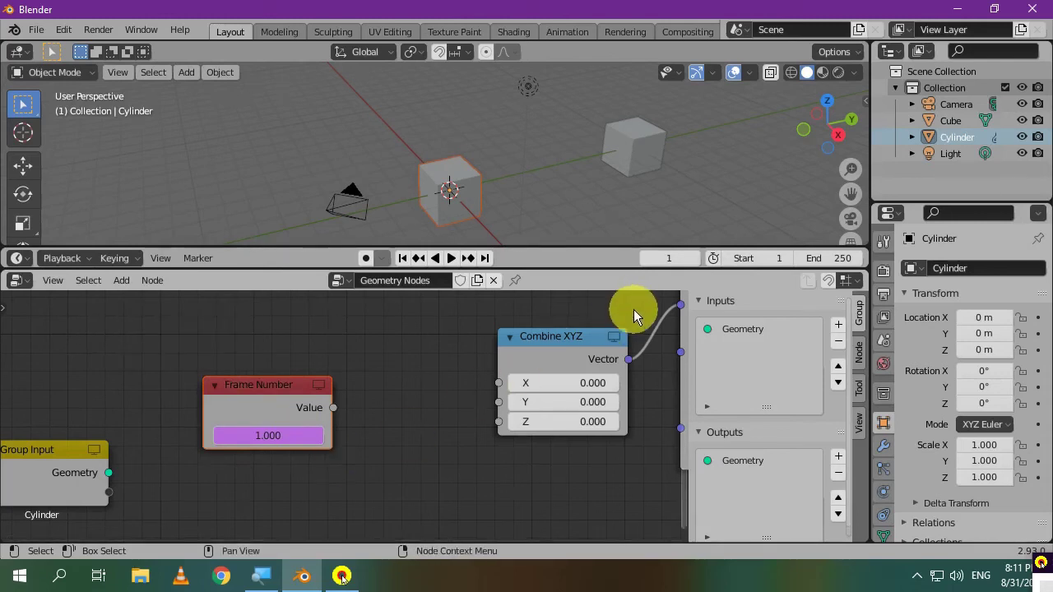
Step: Jump to frame 15 and move the Frame Number and Group Input nodes aside
left_click(668, 258)
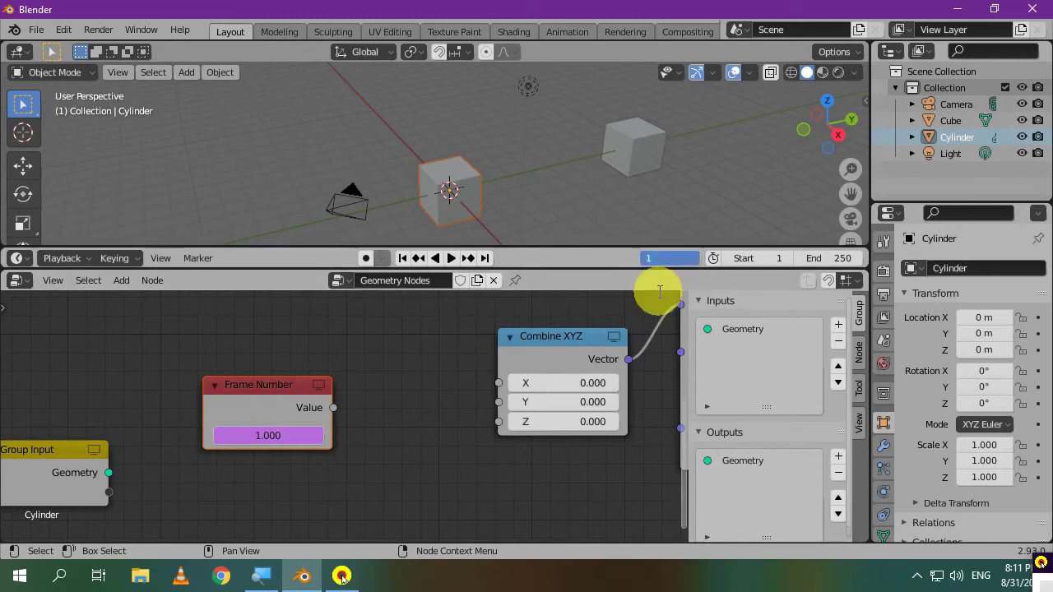
type("15")
key("Return")
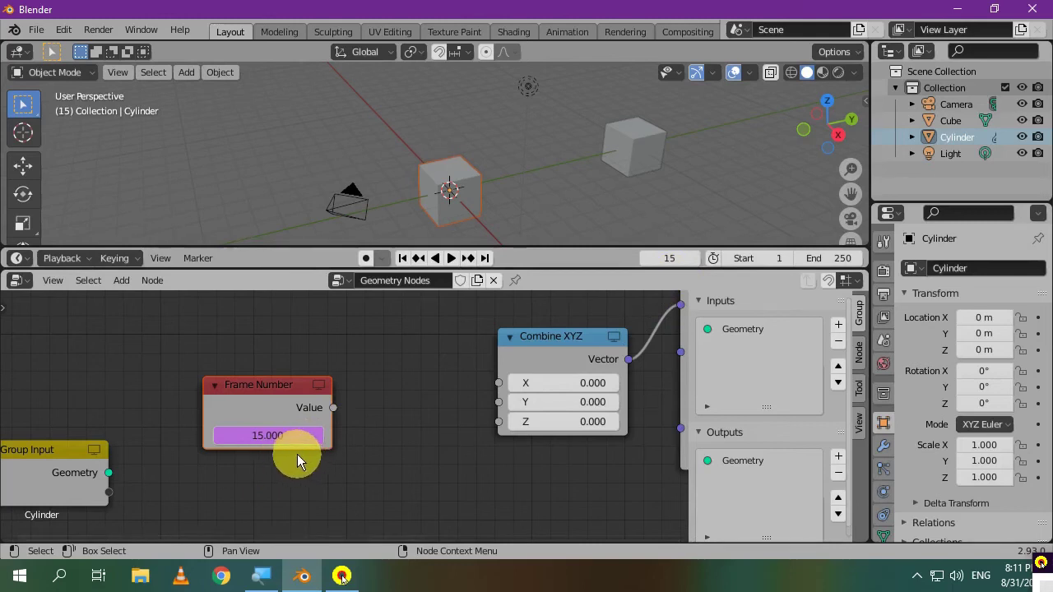
left_click_drag(271, 404, 168, 382)
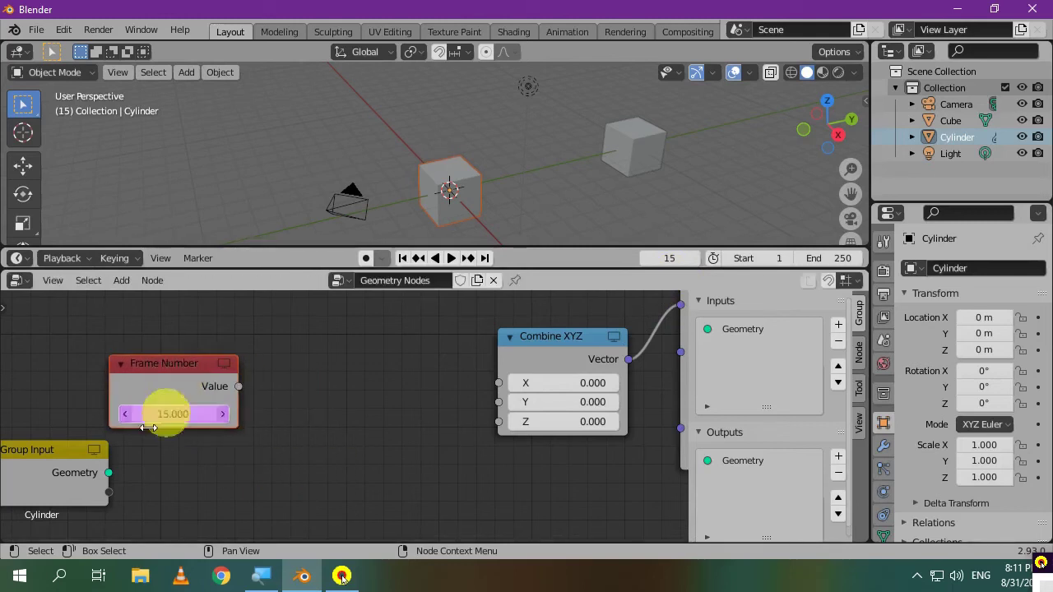
left_click_drag(86, 459, 752, 433)
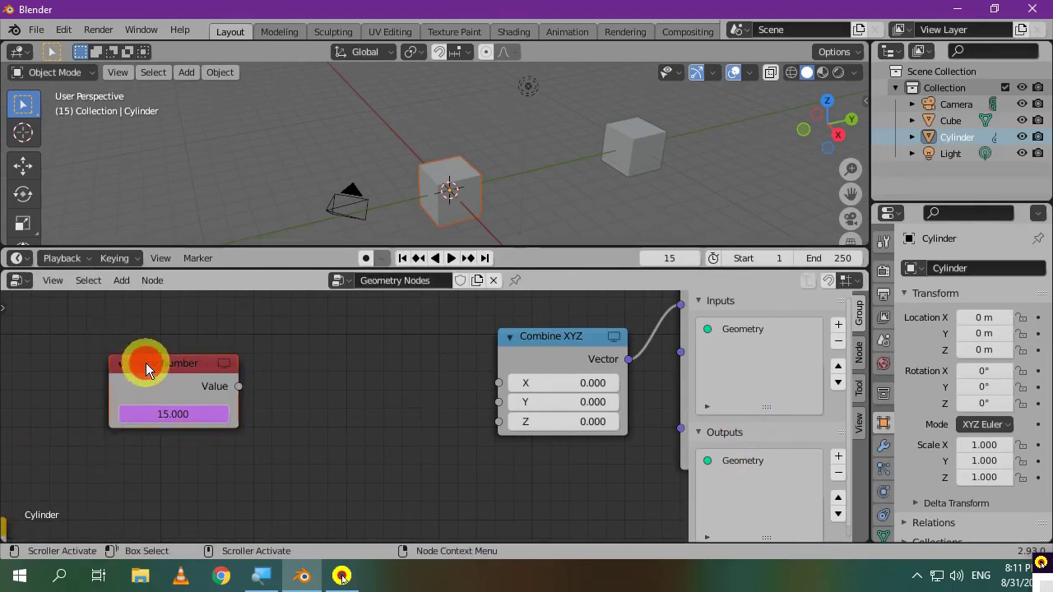
left_click_drag(146, 368, 89, 405)
Step: Add a Divide math node fed by Frame Number, with a divisor of 10
key("shift+a")
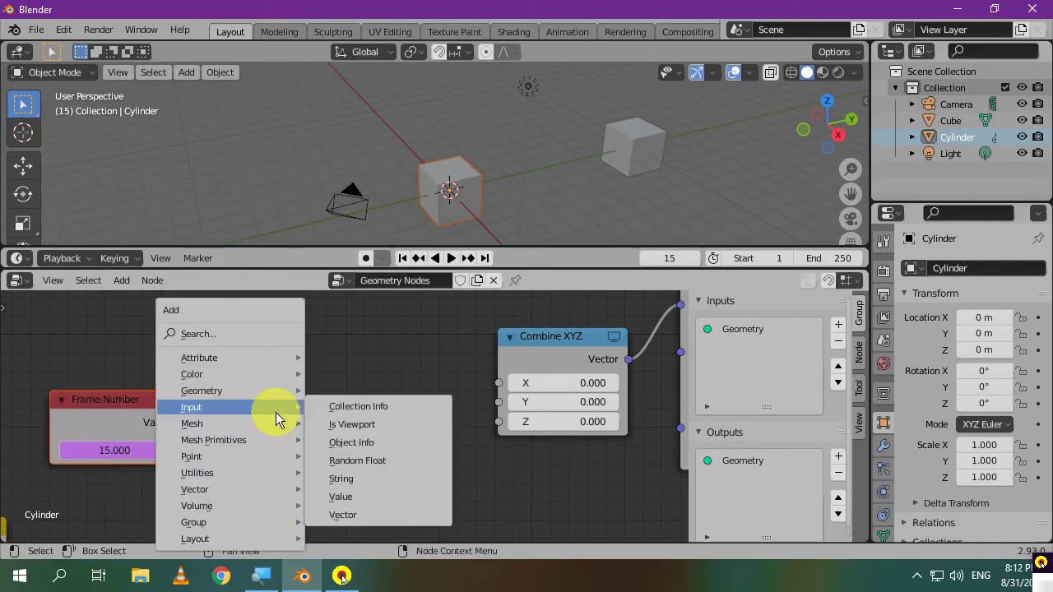
left_click(207, 334)
type("math")
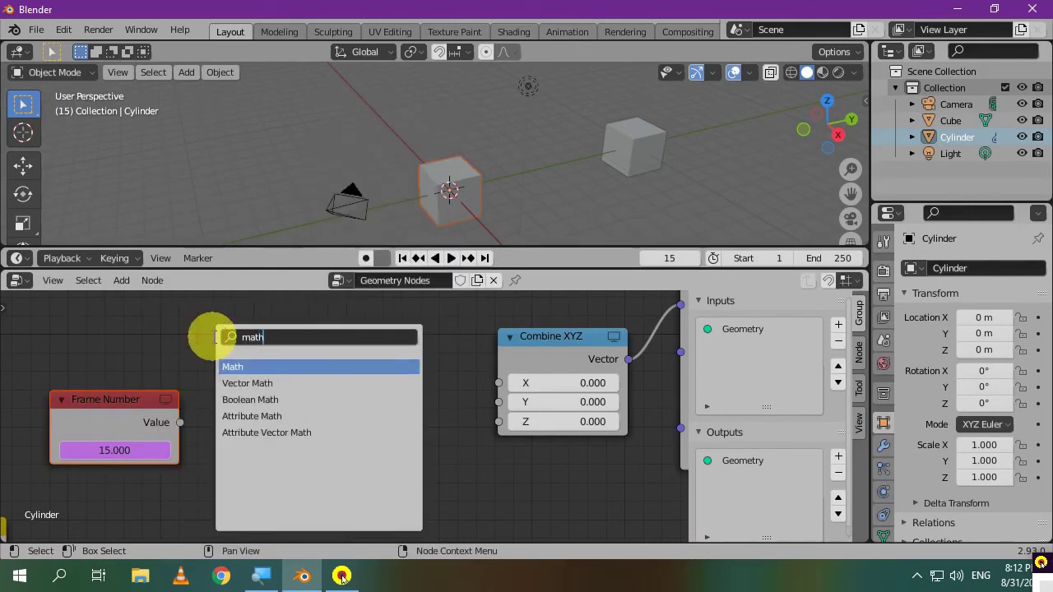
key("Return")
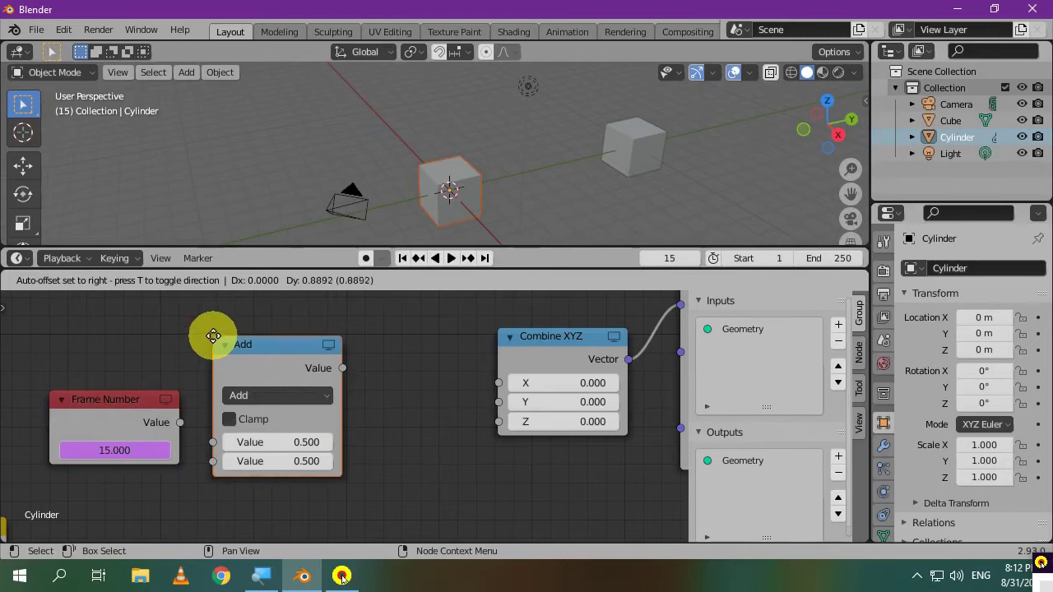
left_click(209, 321)
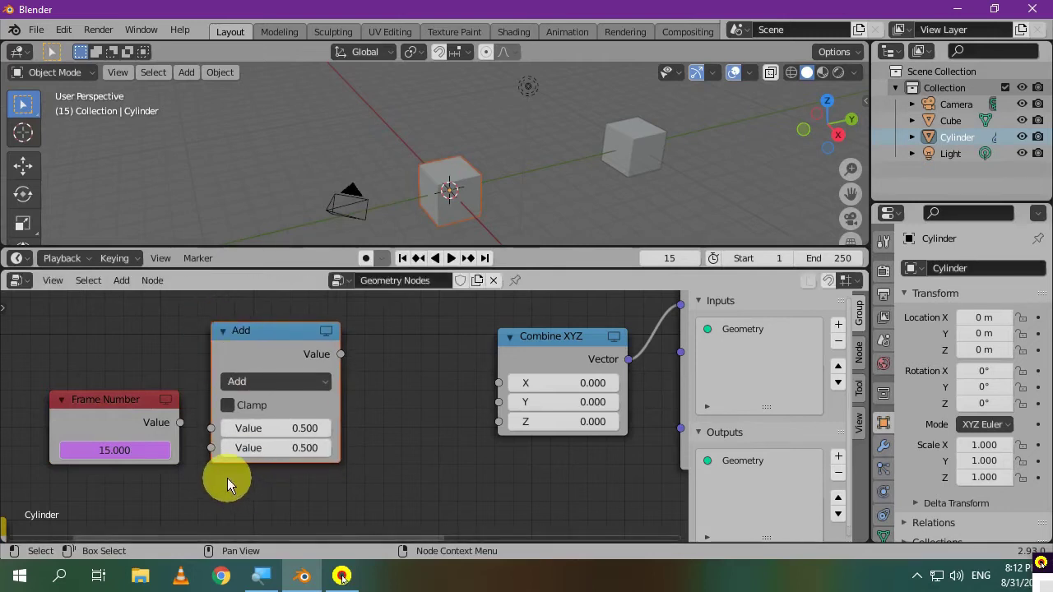
left_click(259, 381)
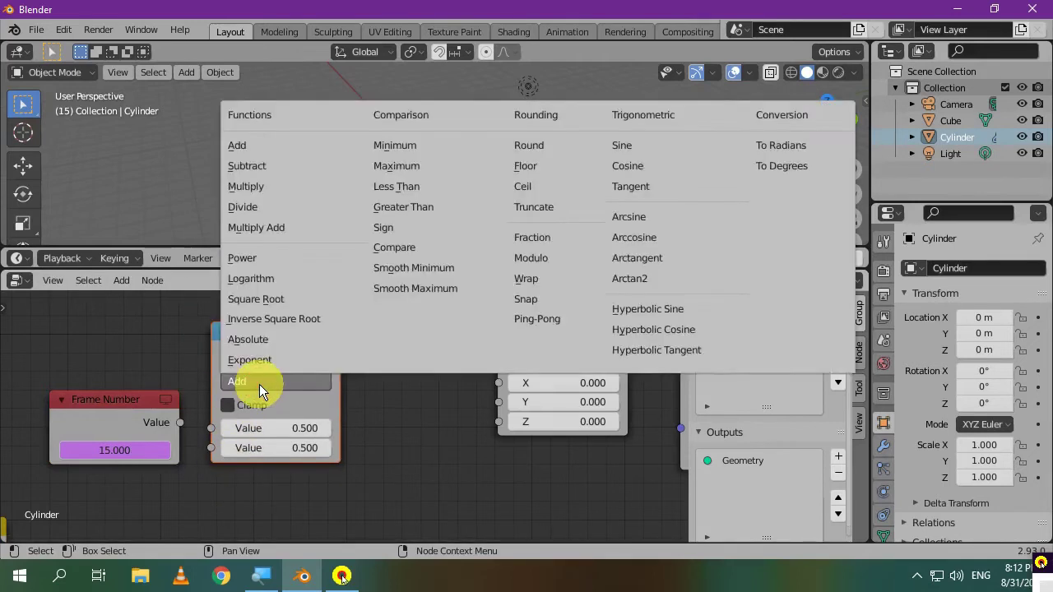
left_click(278, 208)
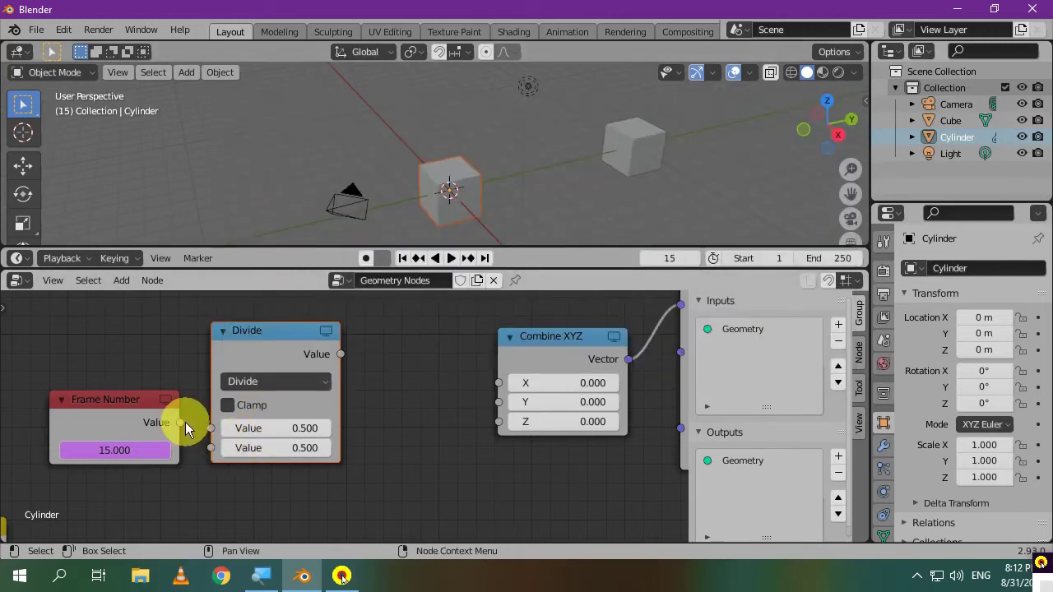
left_click_drag(180, 422, 211, 428)
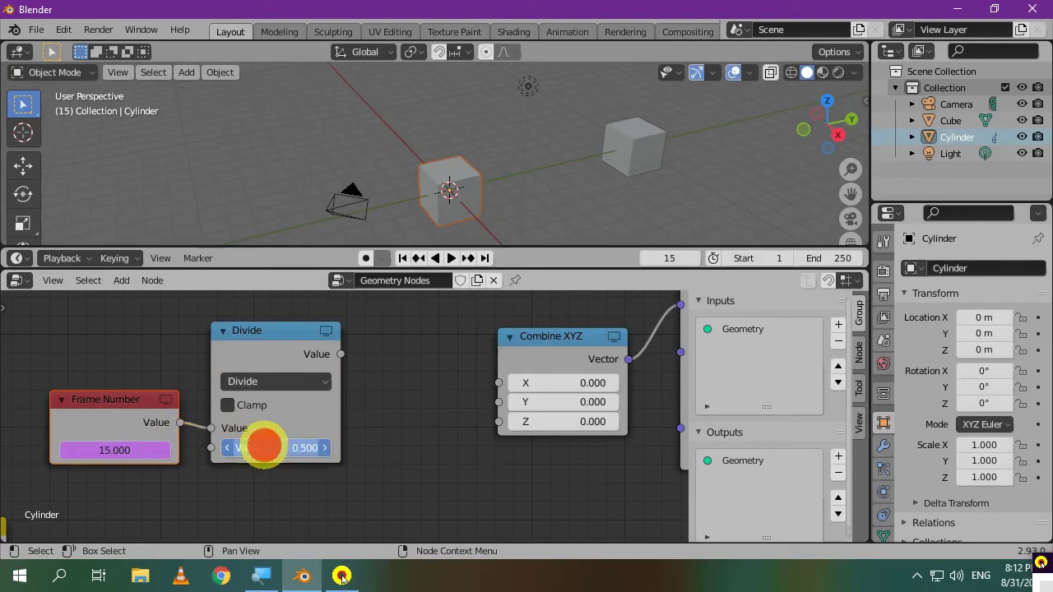
left_click(263, 446)
key("Return")
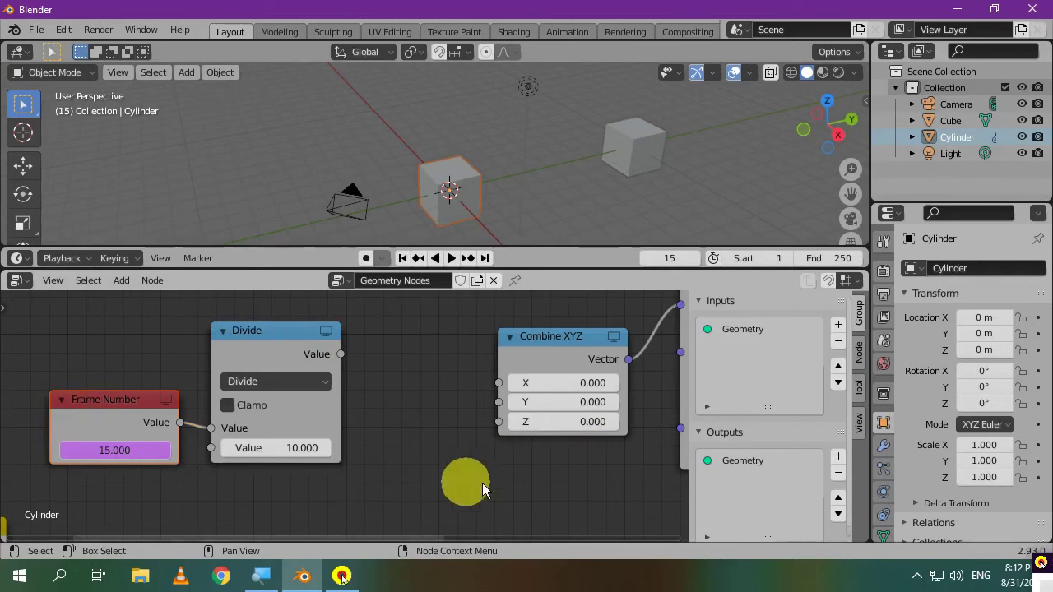
Step: Drop the typed Z expression and link Divide's Value output to Combine XYZ Z
left_click(575, 422)
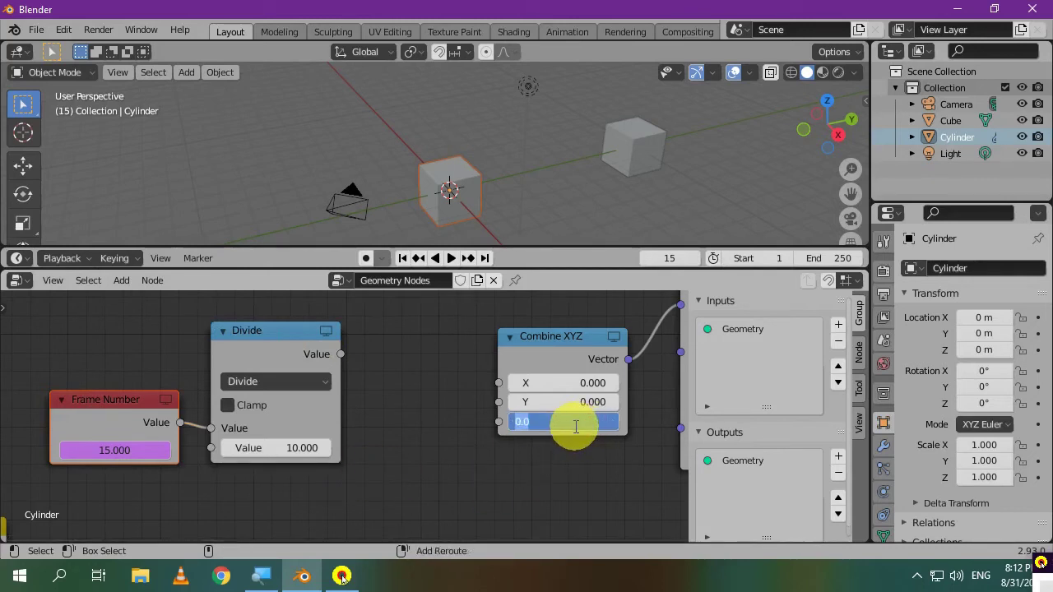
type("#frame/10")
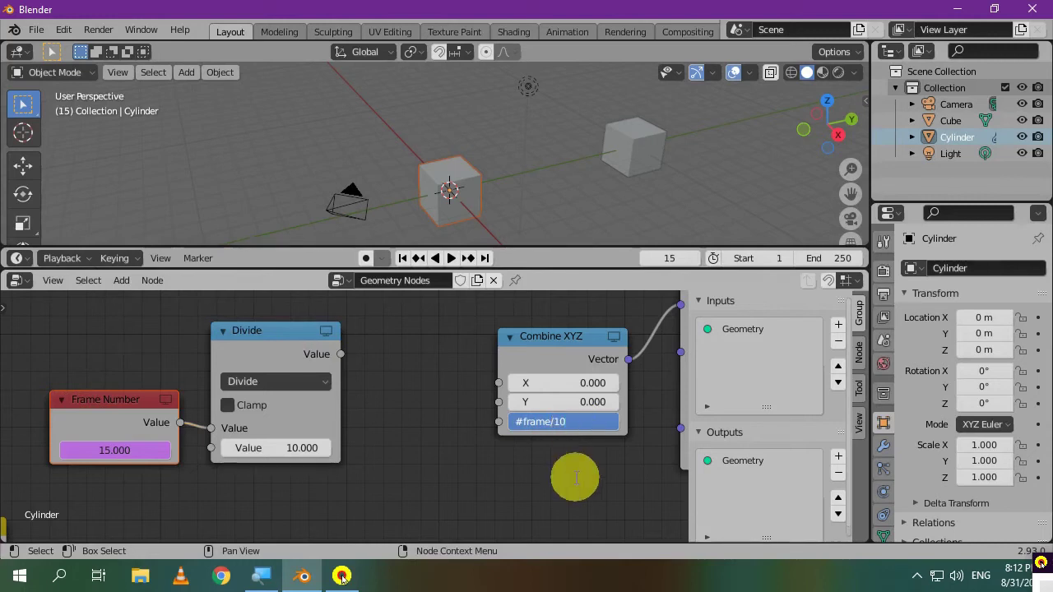
key("Return")
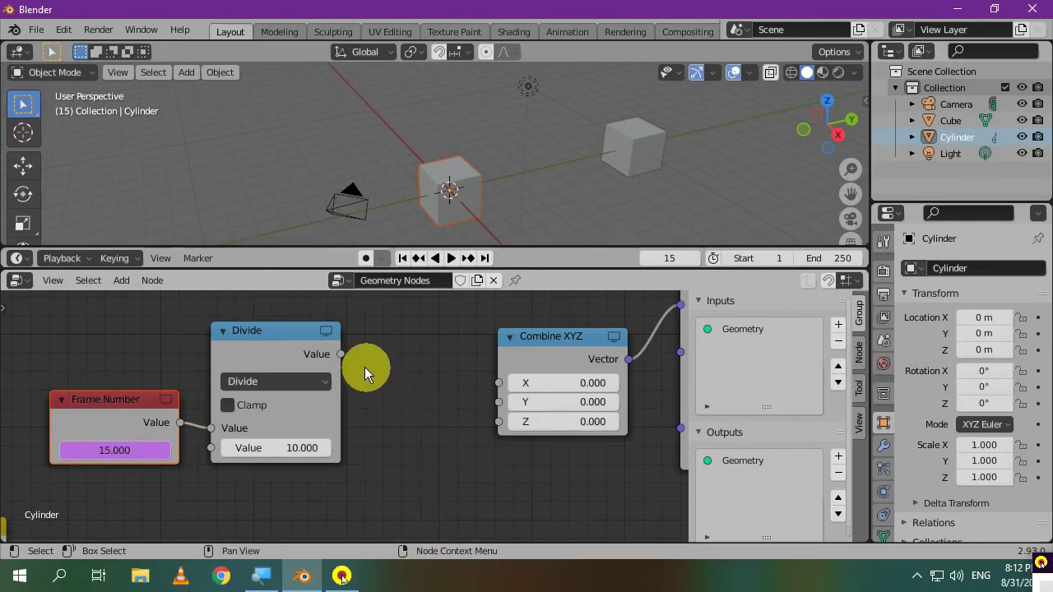
left_click_drag(342, 354, 496, 420)
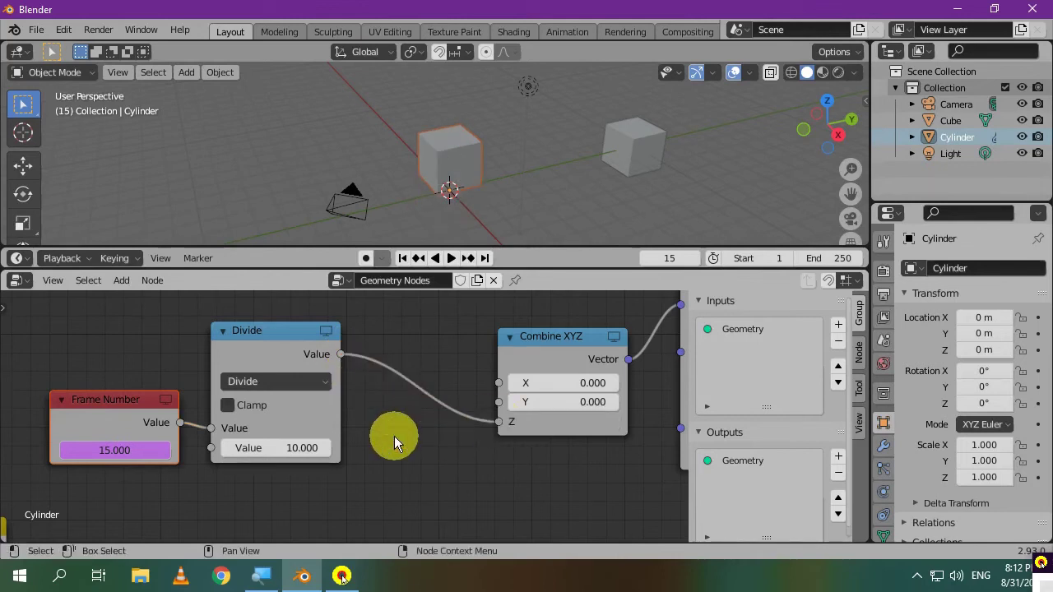
Step: Play the animation, rewind to the first frame, and play it again to watch the cube rise
key("space")
left_click(402, 259)
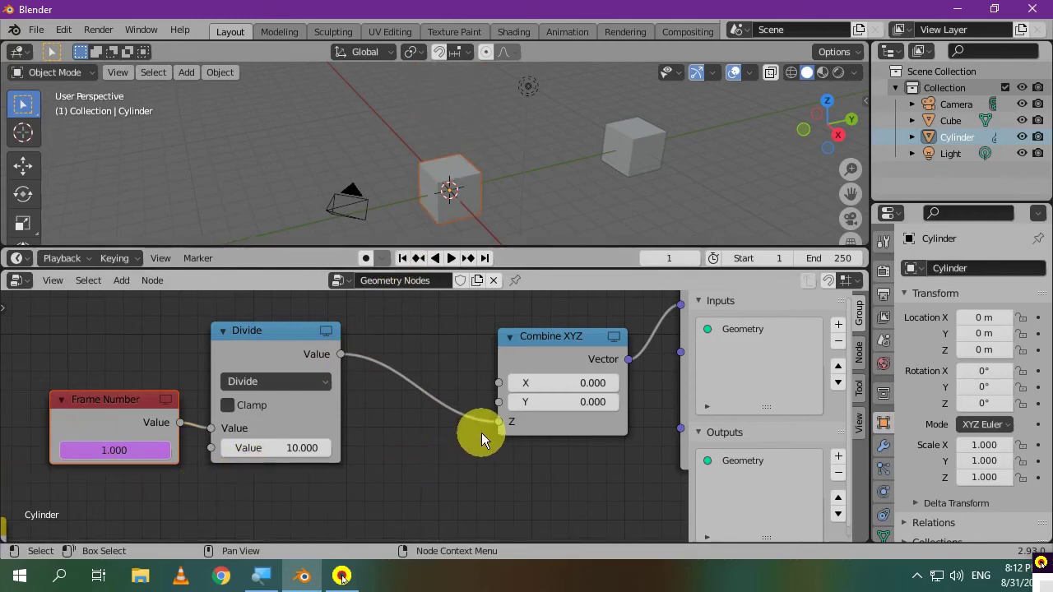
key("space")
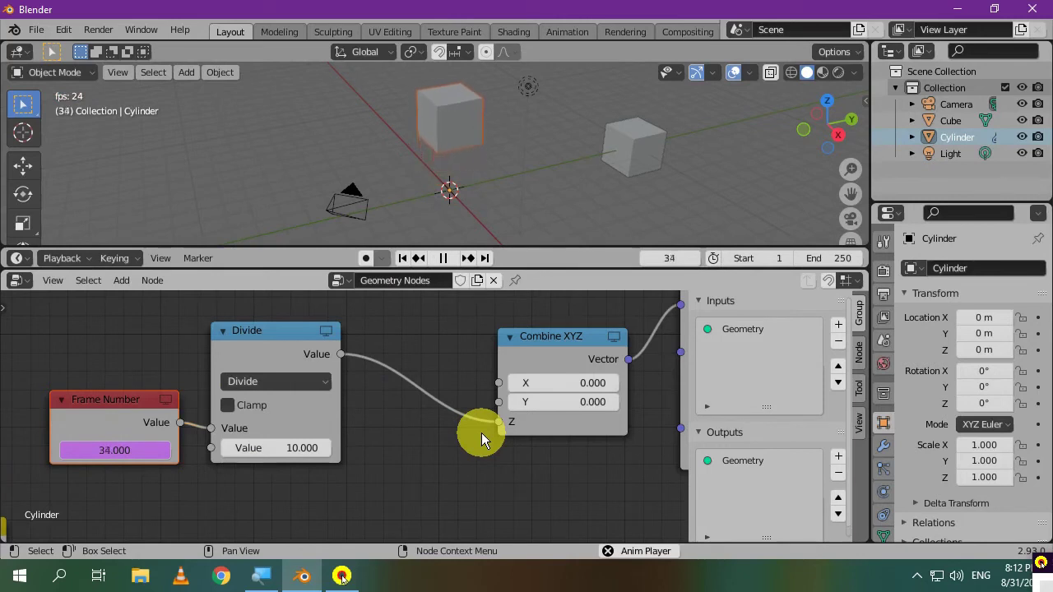
Step: Stop playback and drop a Math node set to Sine onto the Divide–Combine XYZ Z link
key("space")
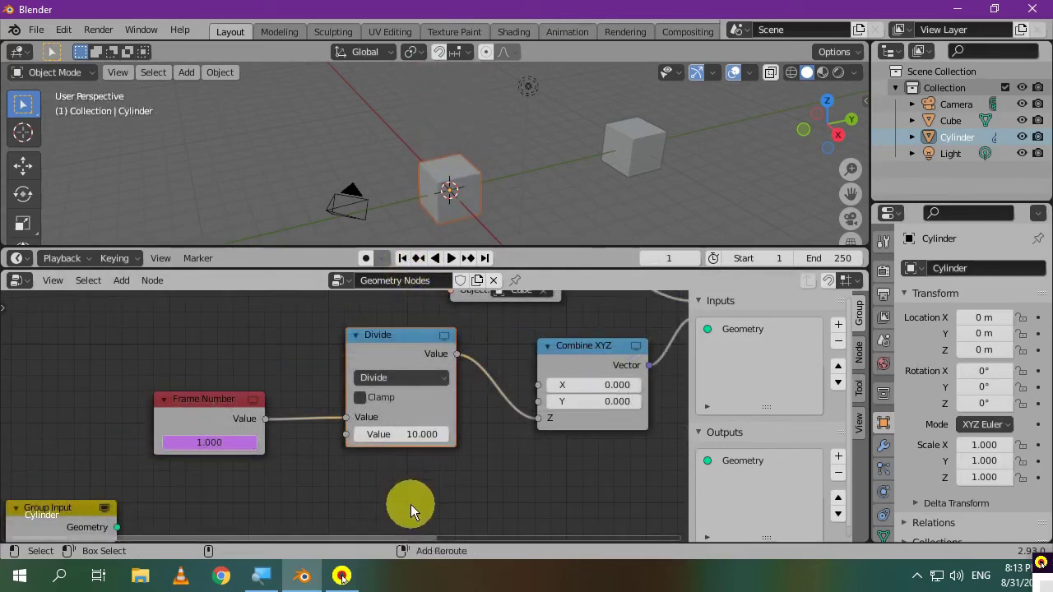
key("shift+a")
left_click(346, 333)
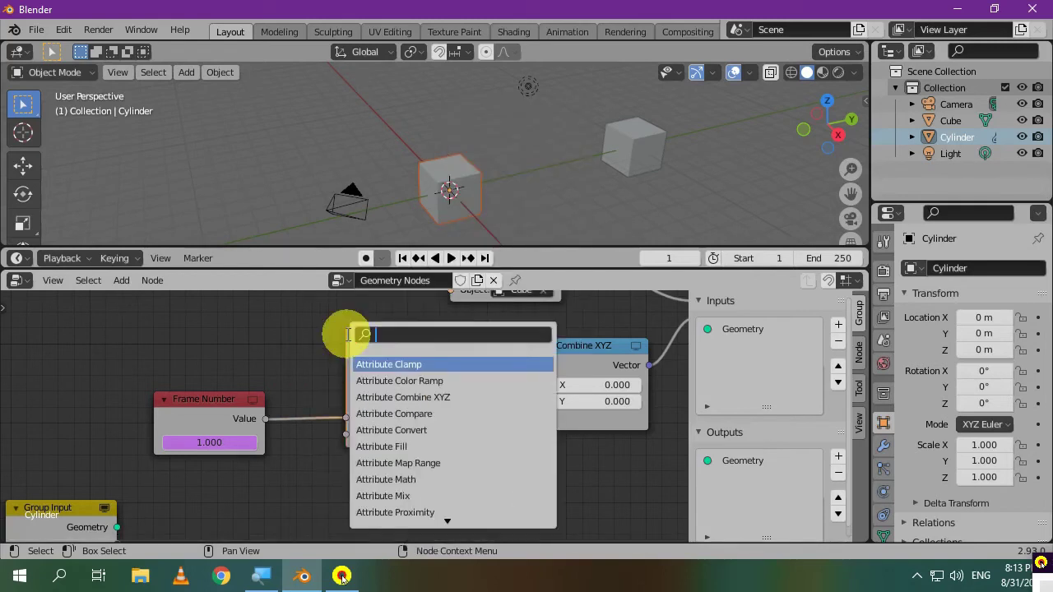
type("math")
key("Return")
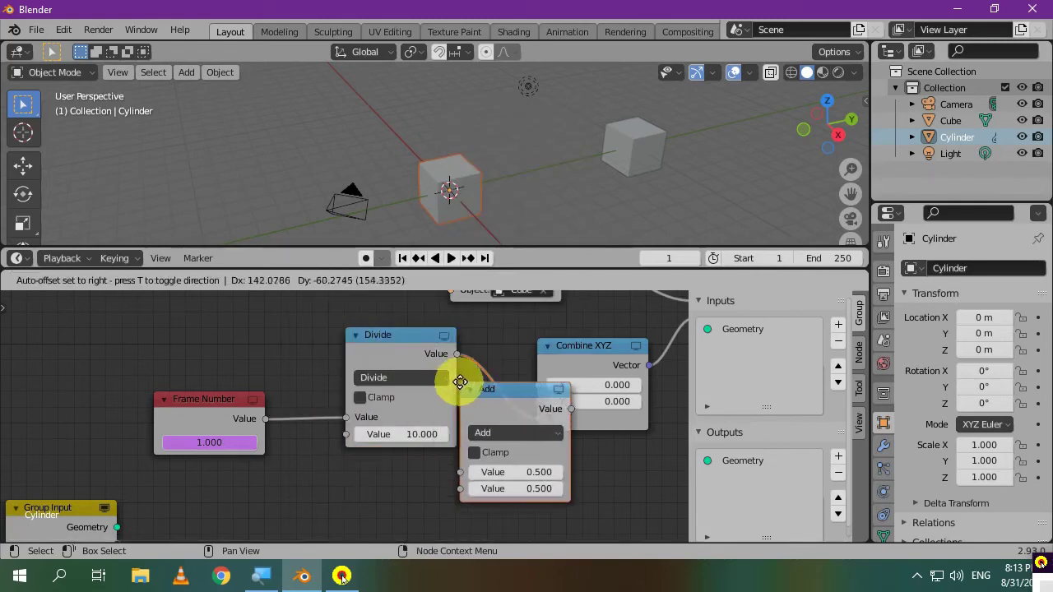
left_click(436, 361)
left_click(574, 415)
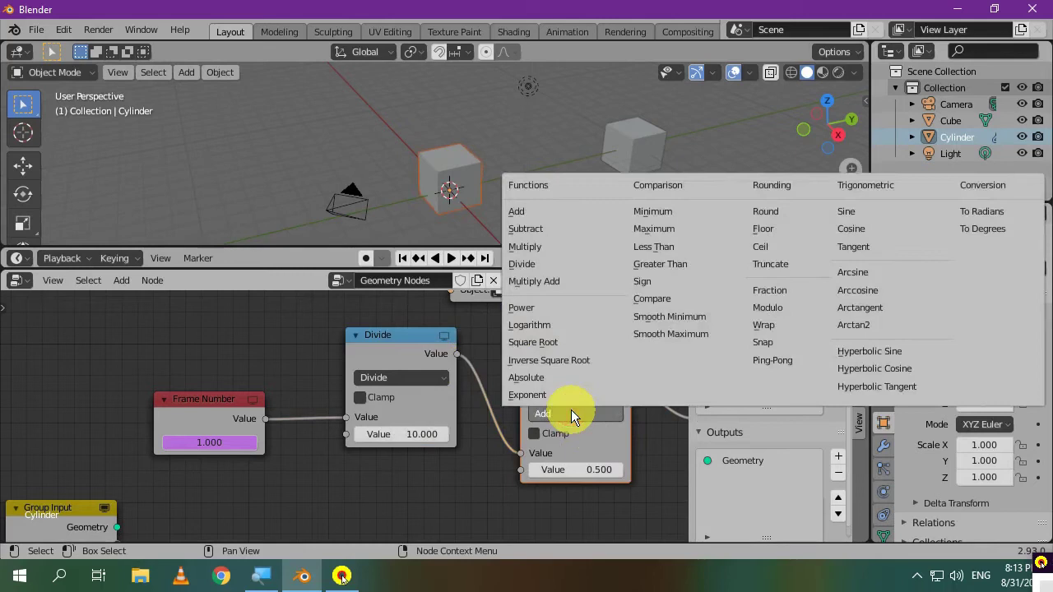
left_click(847, 211)
middle_click_drag(630, 474, 469, 460)
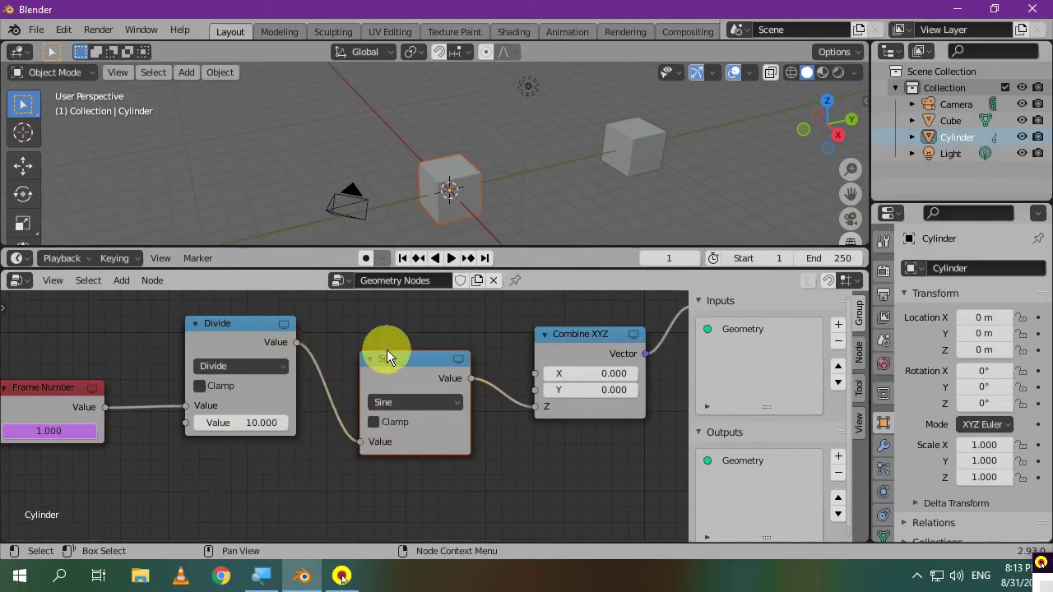
Step: Play the bobbing animation, nudge the Sine node, and set the Divide divisor to 1
key("space")
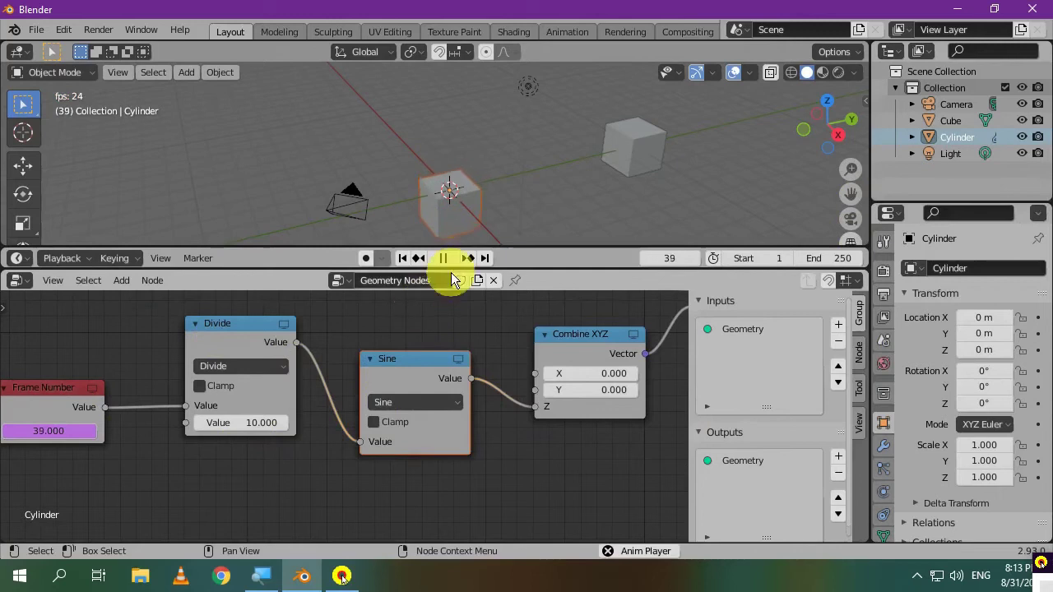
middle_click_drag(535, 212, 513, 183, "shift")
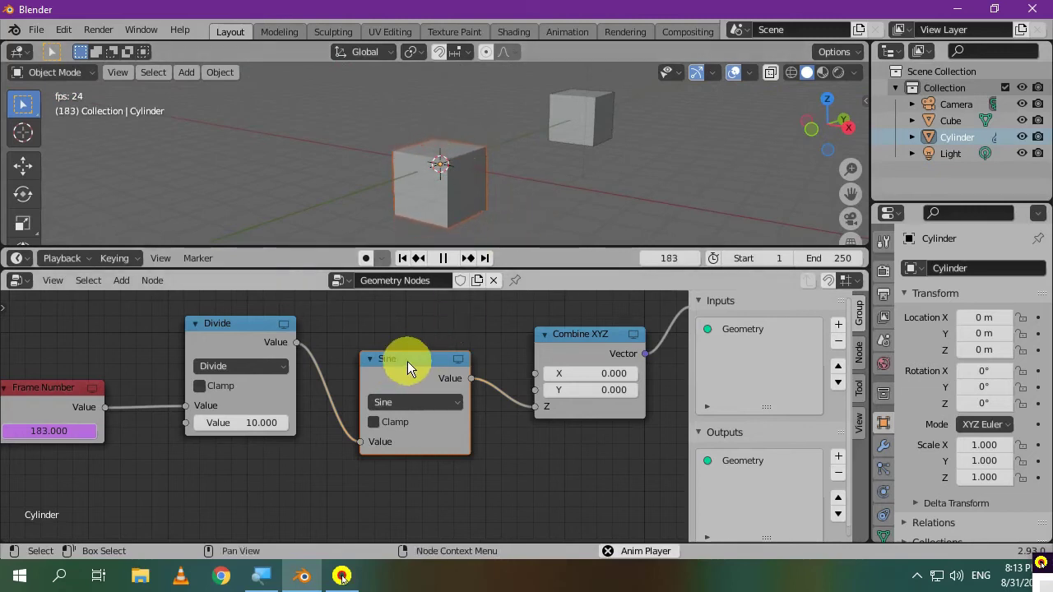
left_click_drag(407, 361, 382, 353)
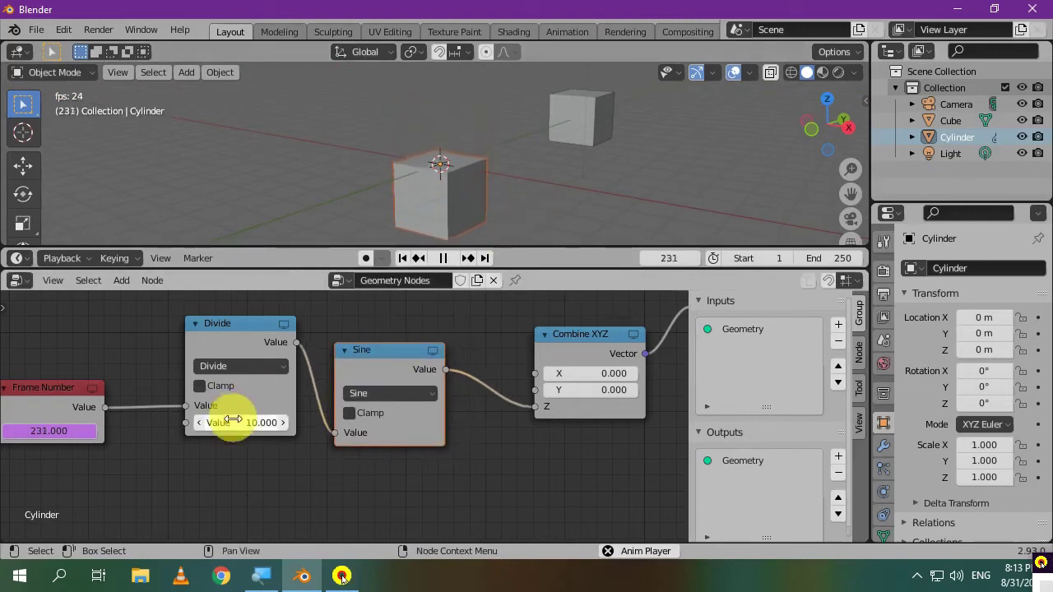
mouse_move(250, 423)
left_mouse_down()
mouse_move(203, 419)
mouse_move(242, 423)
left_mouse_up()
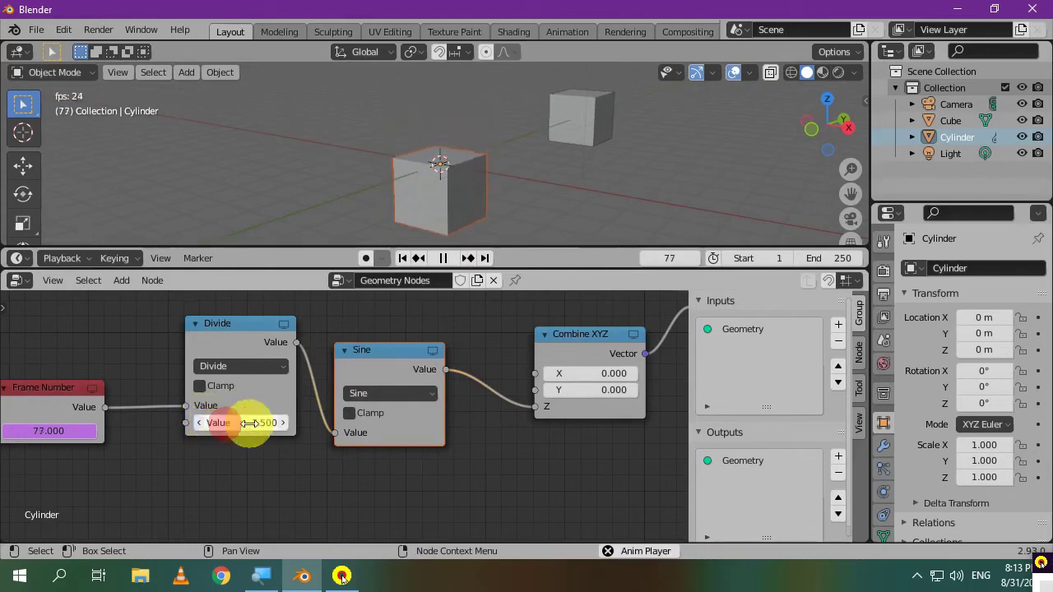
left_click(242, 422)
type("1")
key("Return")
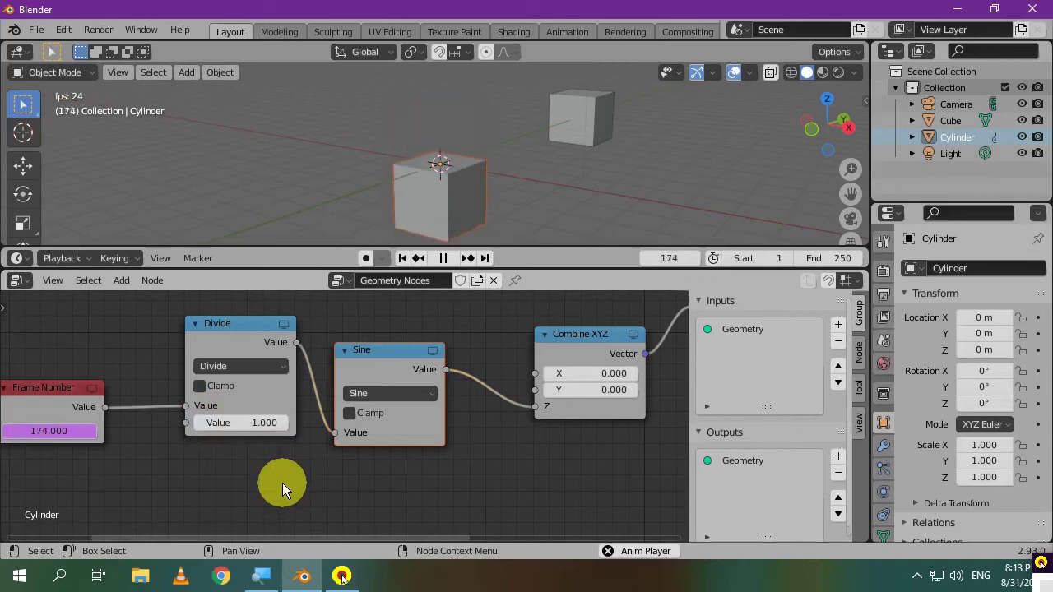
Step: Try Divide divisors of 2 and 50, then restore it to 10
left_click(250, 429)
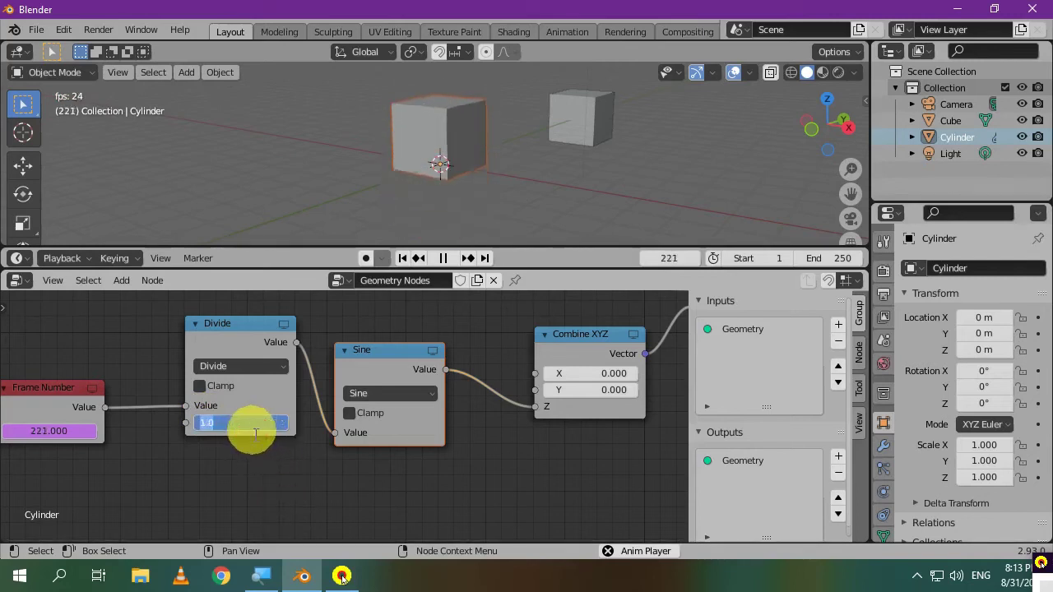
type("2")
key("Return")
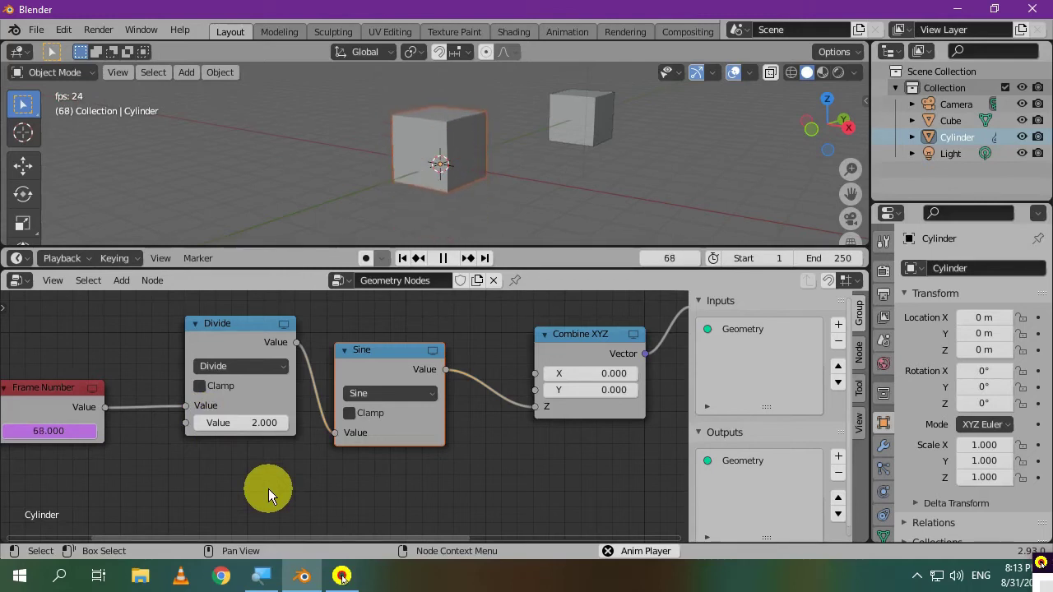
left_click(255, 425)
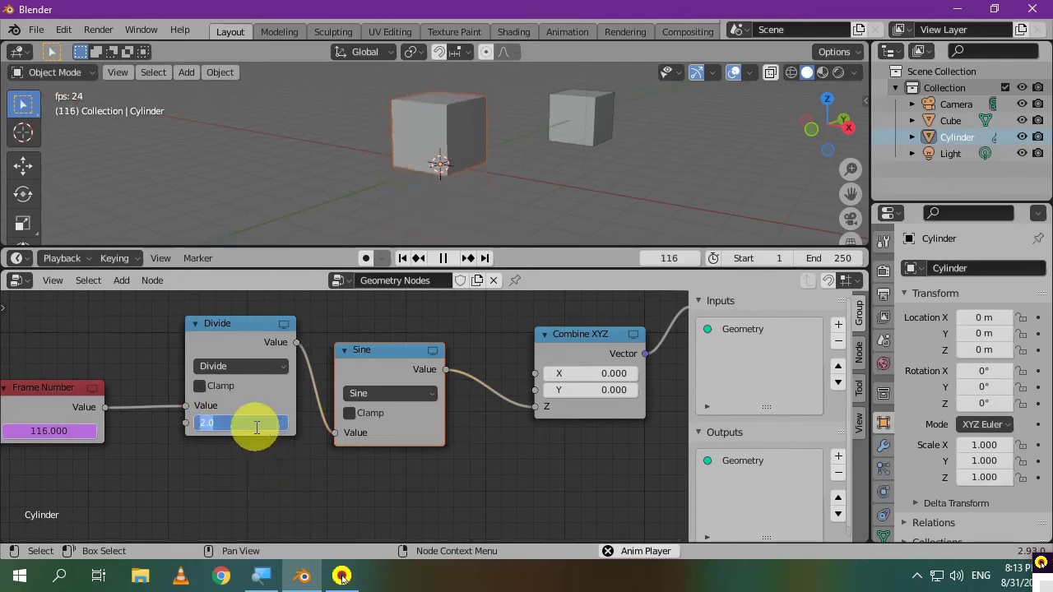
type("50")
key("Return")
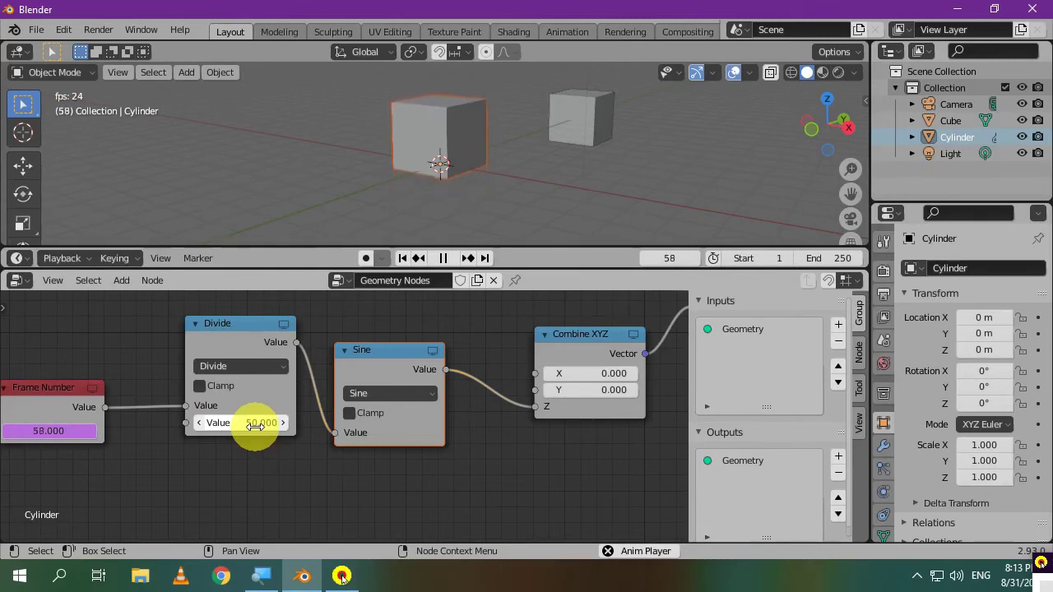
double_click(256, 425)
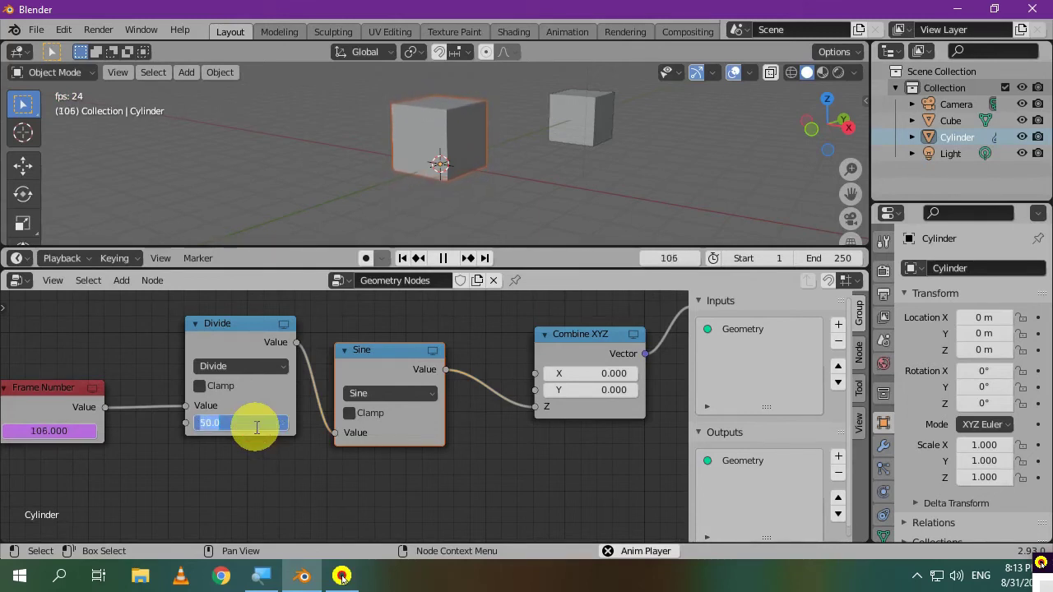
type("10")
key("Return")
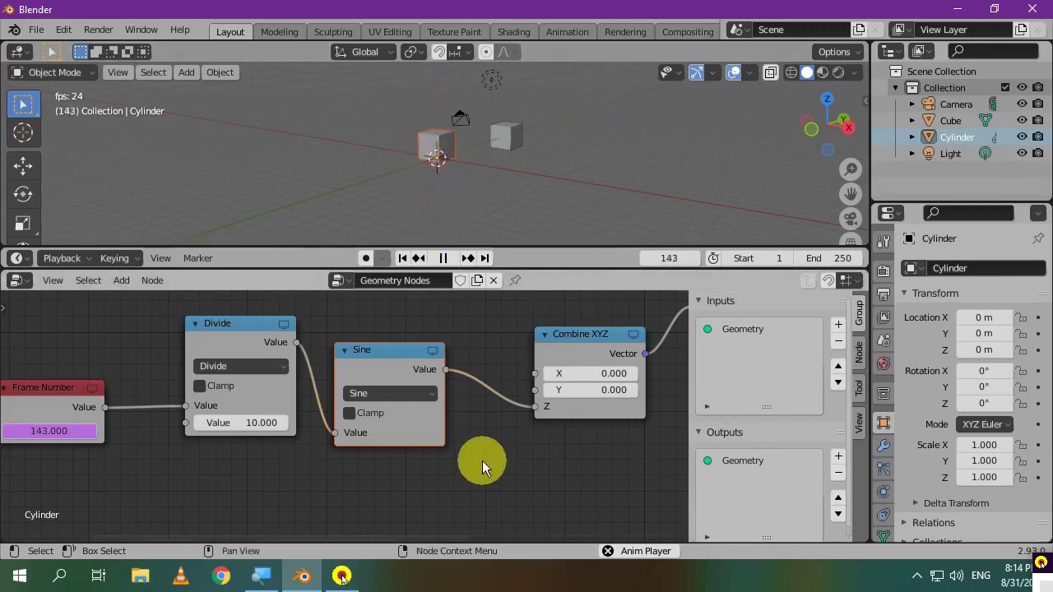
Step: Insert a Math node set to Multiply on the link after the Sine node
key("shift+a")
left_click(415, 335)
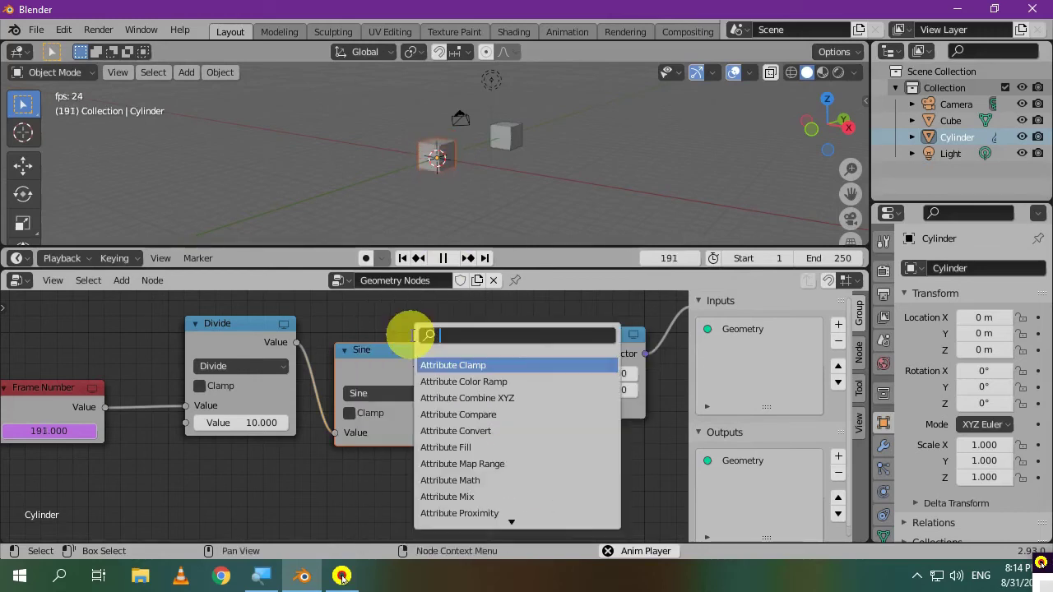
type("math")
key("Return")
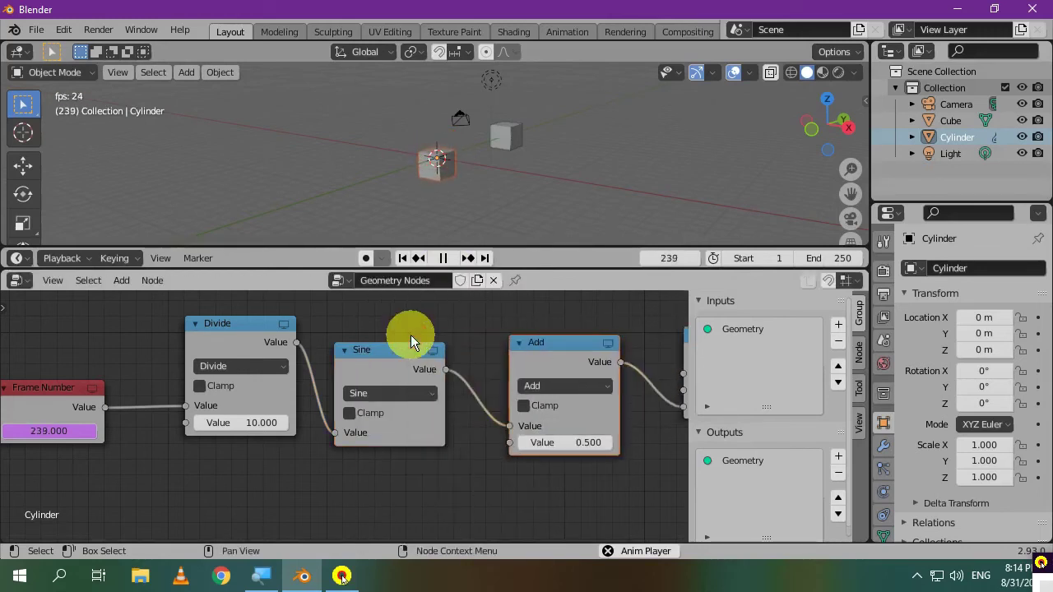
left_click(501, 378)
left_click(583, 388)
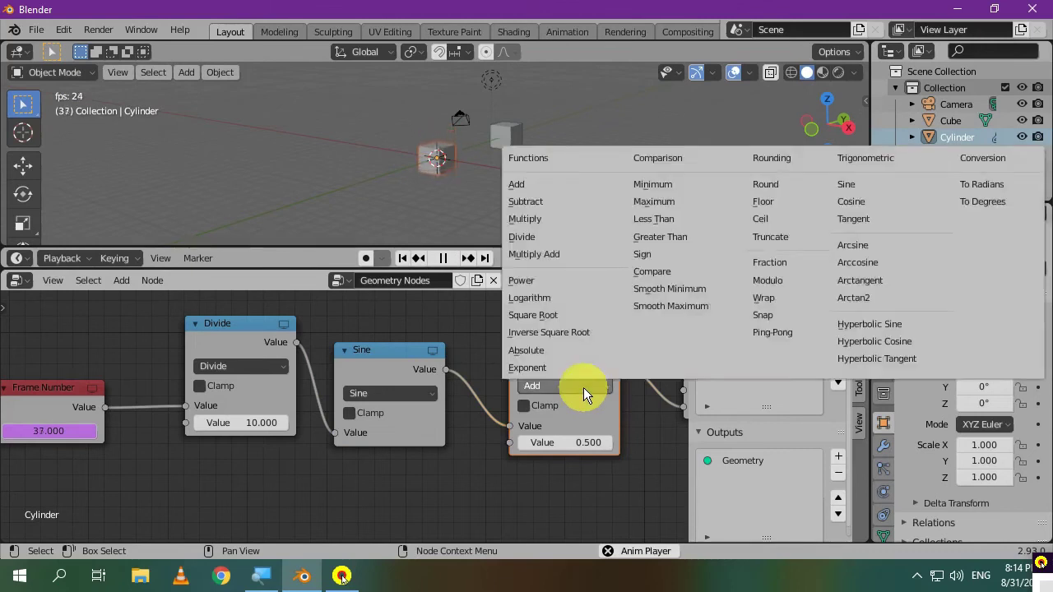
left_click(563, 219)
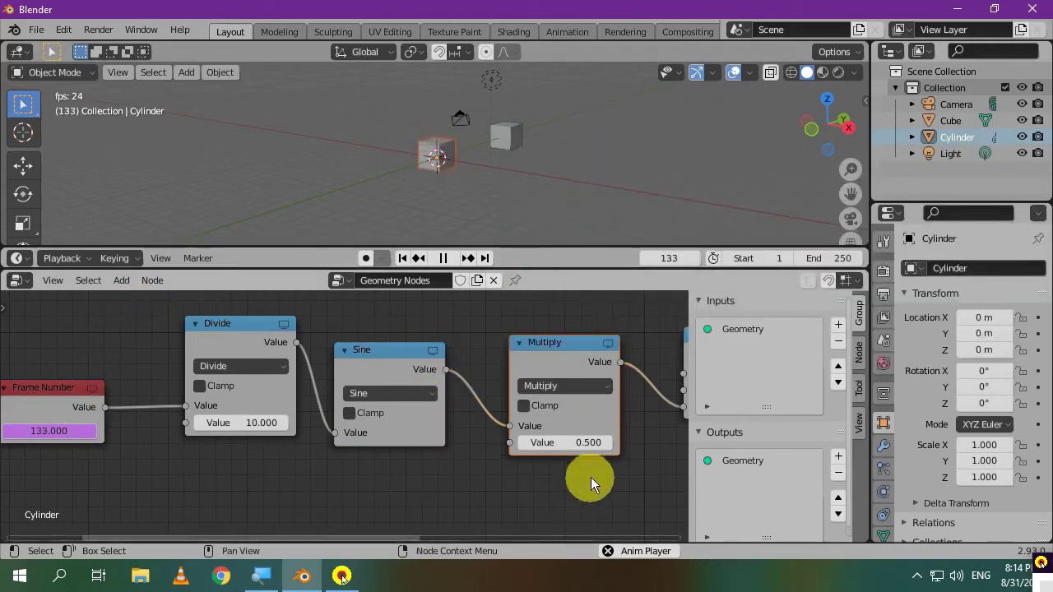
Step: Set the Multiply value to 3, then change it to 5
left_click(578, 443)
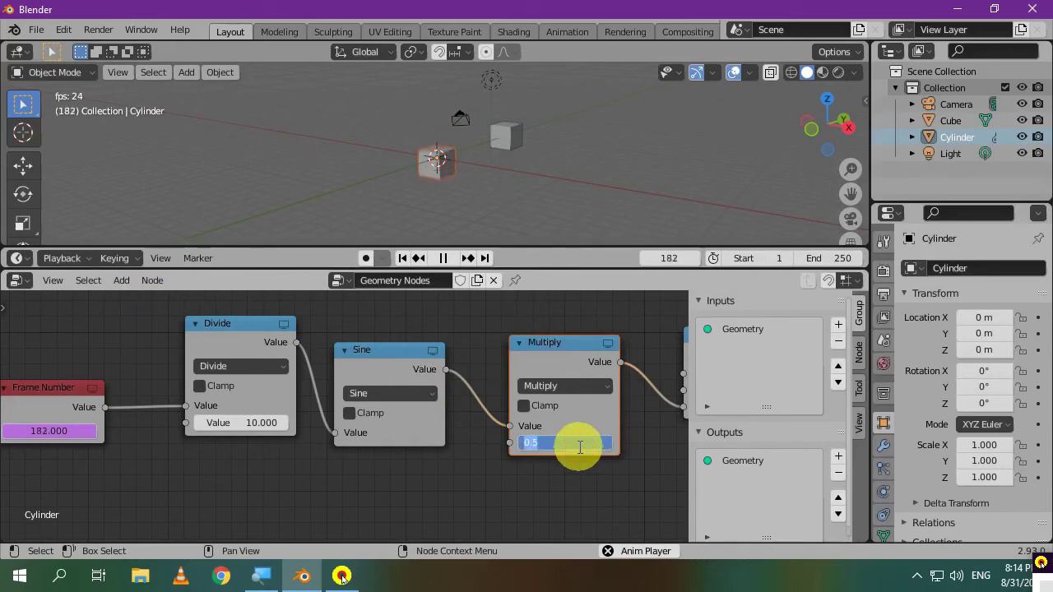
key("Return")
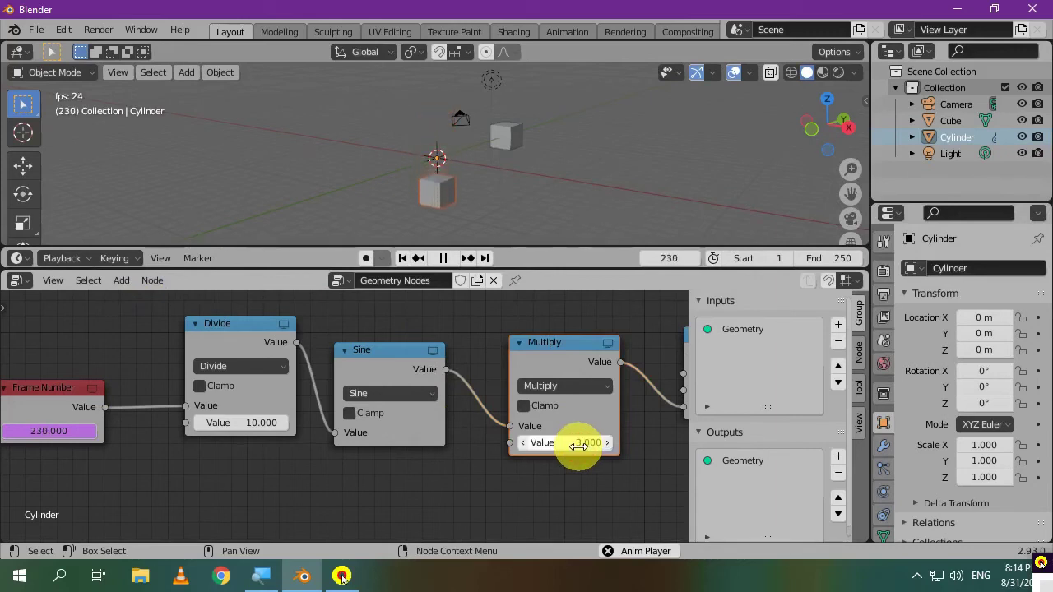
left_click(578, 445)
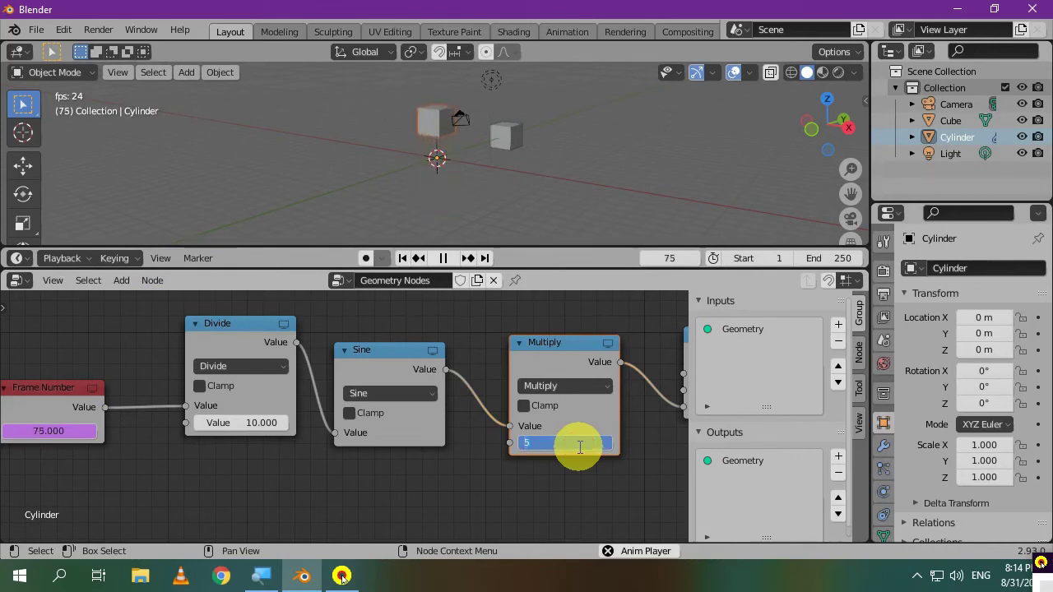
key("Return")
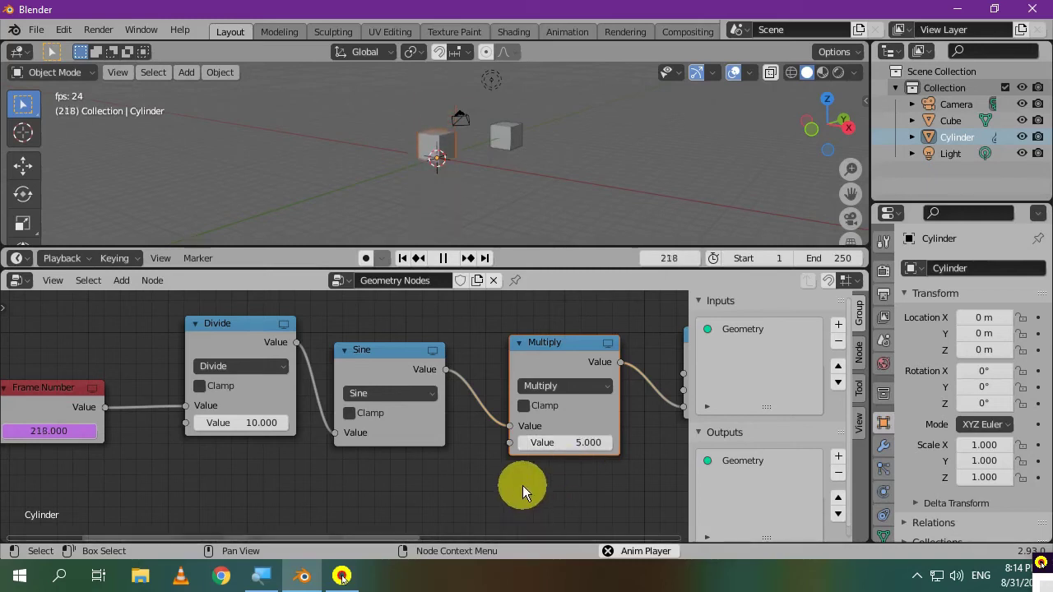
Step: Duplicate the Sine and Multiply nodes and place the copies below the originals
scroll(447, 463, "down", 3)
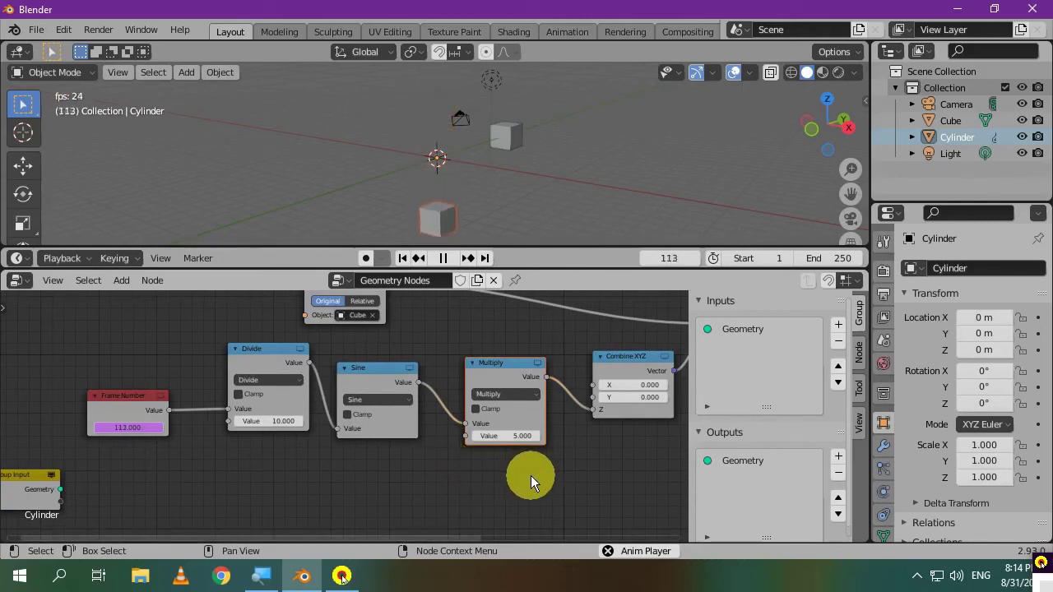
scroll(531, 476, "up", 1)
middle_click_drag(530, 475, 491, 456)
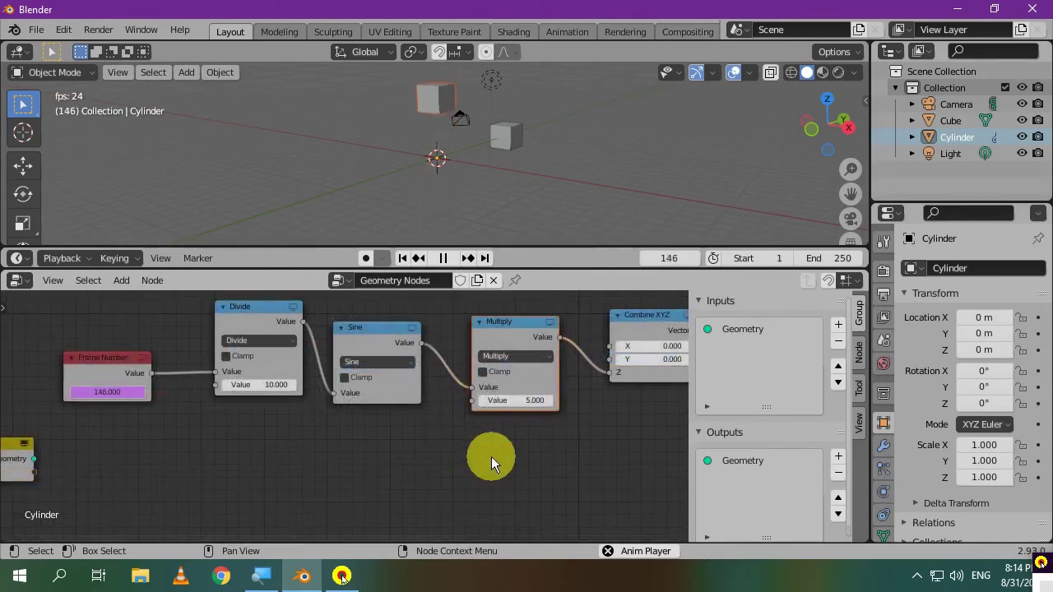
left_click_drag(529, 461, 360, 339)
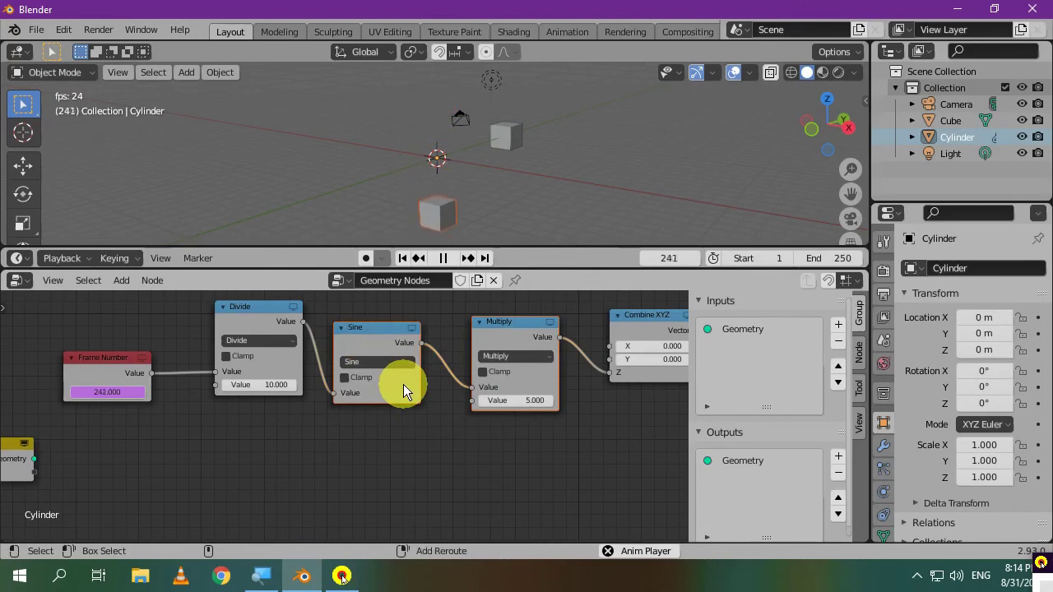
key("shift+d")
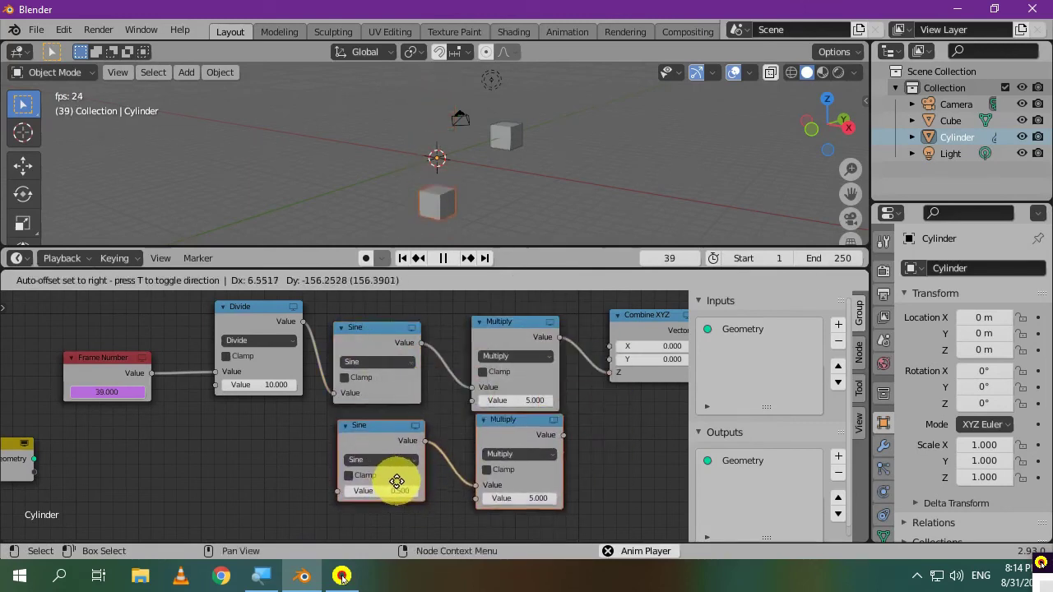
left_click(393, 494)
Step: Feed the Divide output into the copied node and switch it to Cosine
left_click_drag(249, 304, 332, 496)
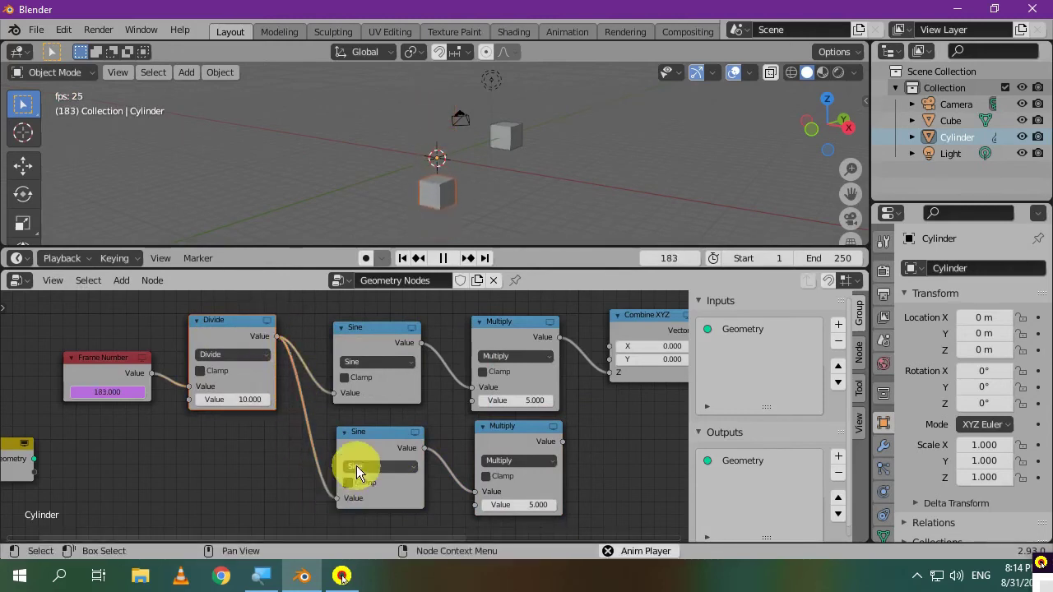
left_click(356, 466)
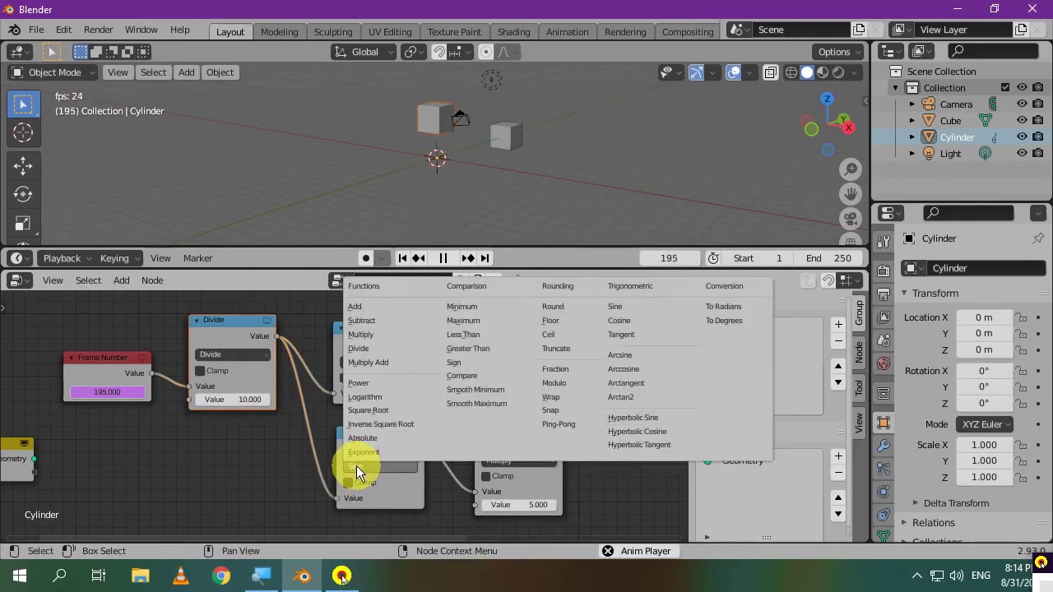
left_click(675, 320)
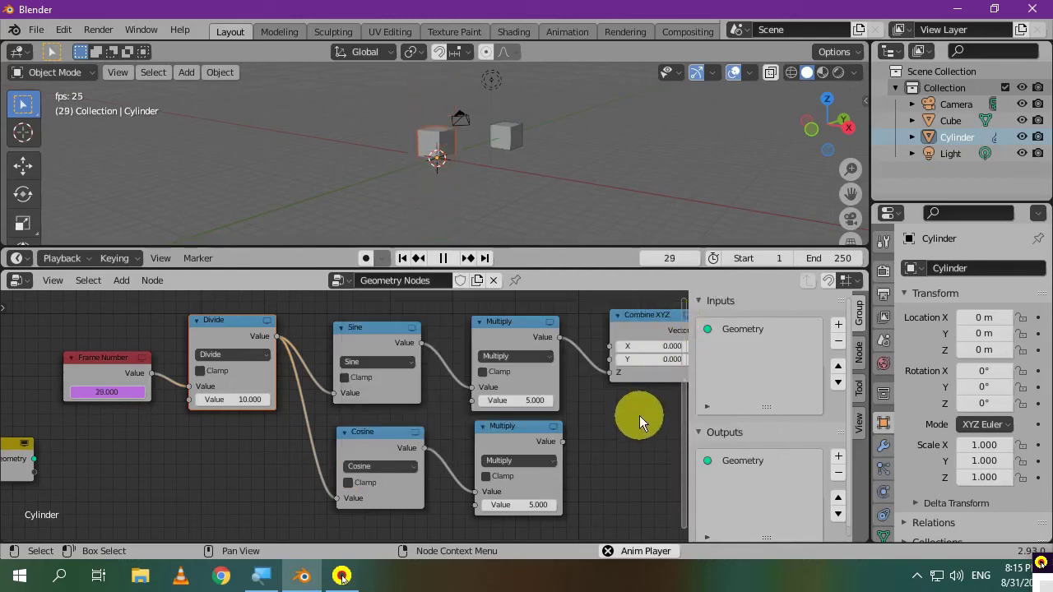
Step: Connect the lower Multiply output to Combine XYZ Y and check the cube's path in 3D
middle_click_drag(640, 424, 513, 426)
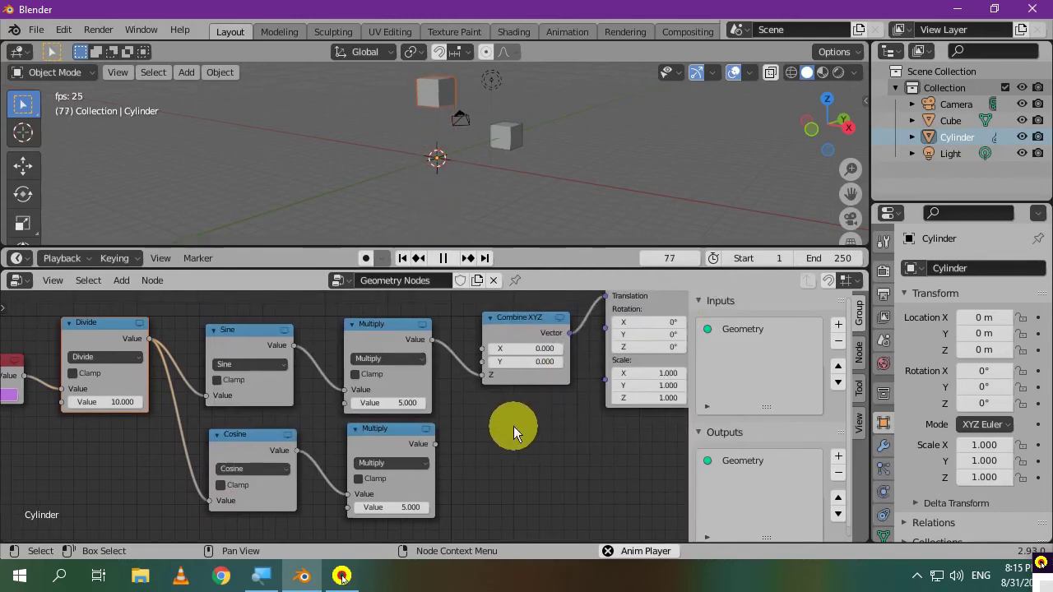
left_click_drag(435, 444, 476, 364)
mouse_move(488, 157)
middle_mouse_down()
mouse_move(575, 172)
mouse_move(509, 181)
mouse_move(470, 158)
middle_mouse_up()
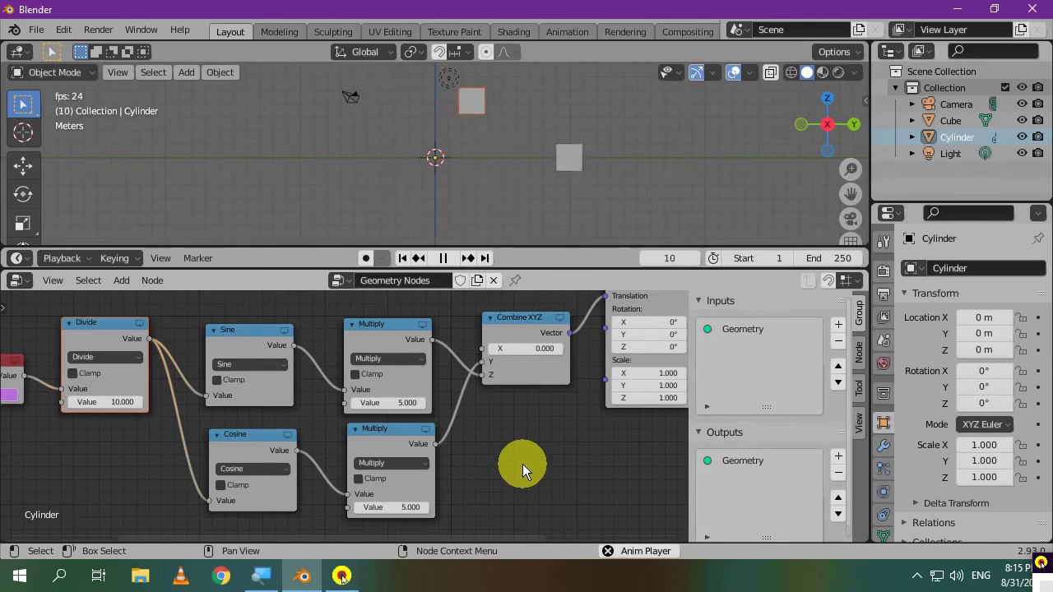
scroll(523, 464, "down", 3)
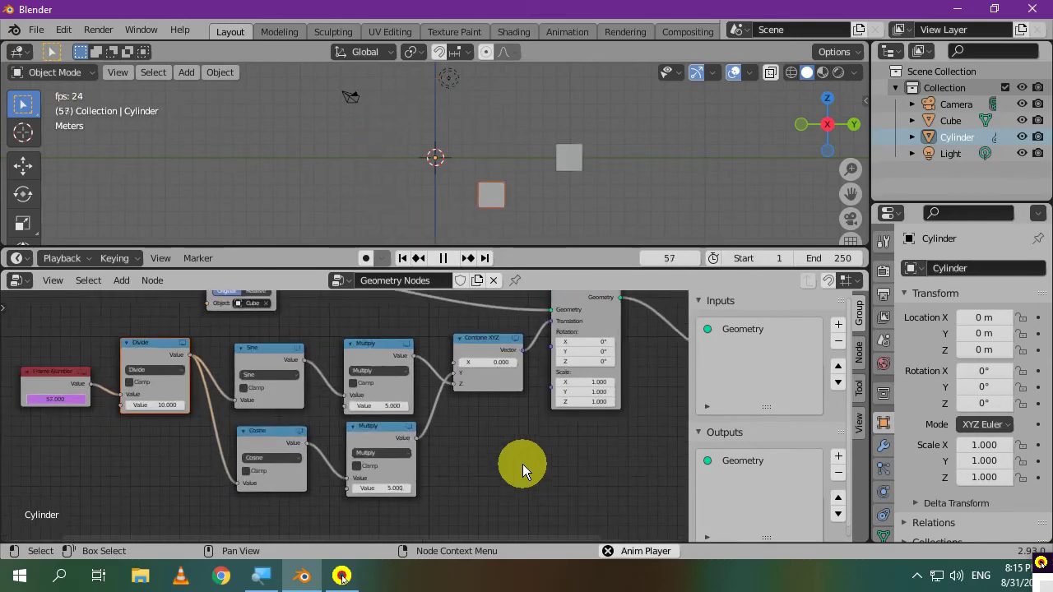
middle_click_drag(489, 466, 532, 464)
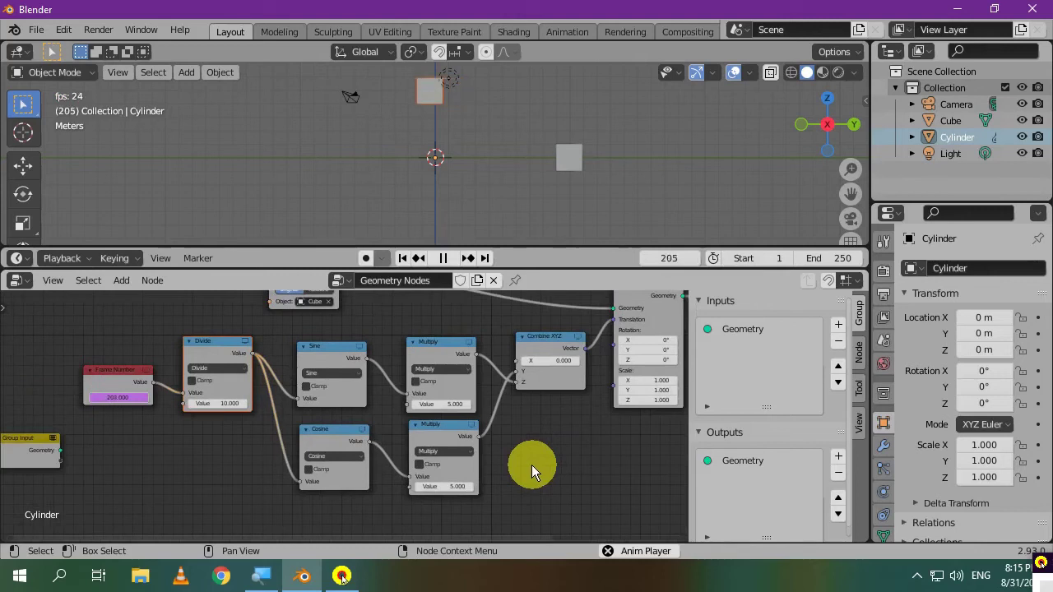
Step: Delete the lower Multiply and Cosine nodes, then return the 3D view to perspective
key("Delete")
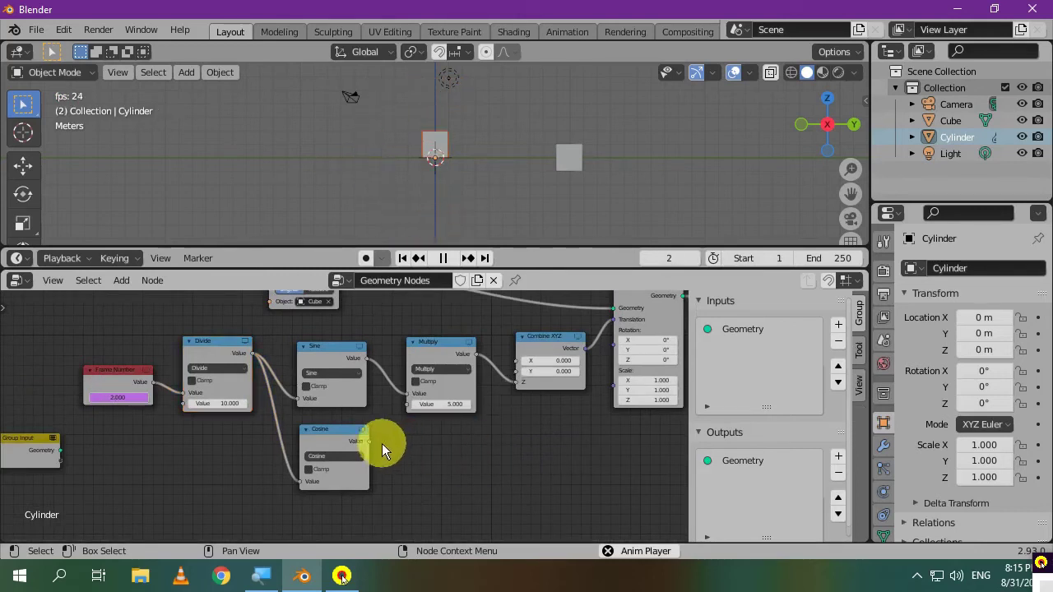
left_click(334, 441)
key("Delete")
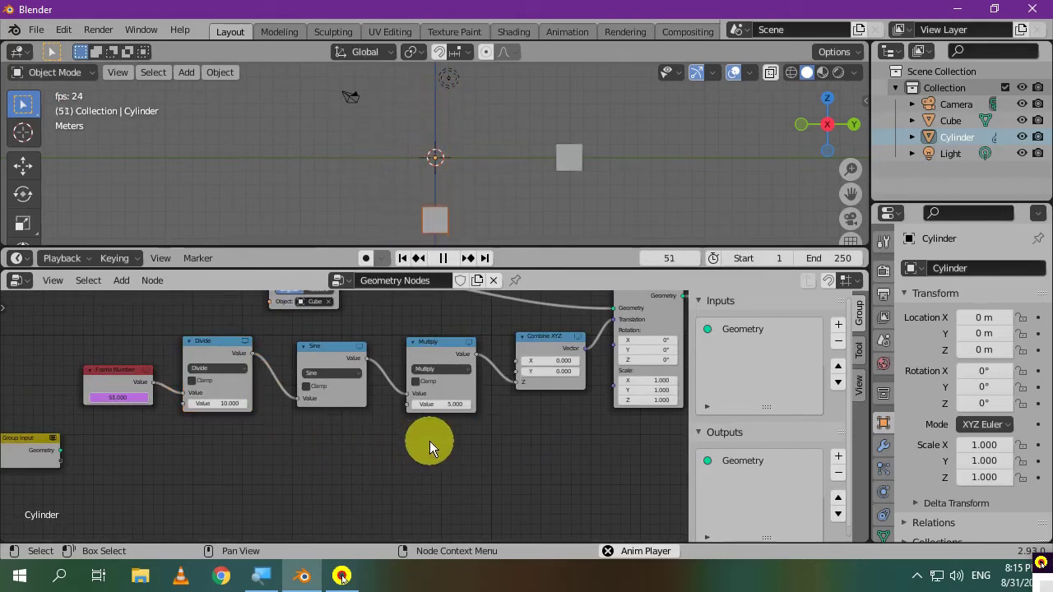
middle_click_drag(421, 76, 489, 164)
scroll(301, 459, "up", 2)
mouse_move(301, 458)
middle_mouse_down()
mouse_move(395, 472)
mouse_move(301, 477)
middle_mouse_up()
Step: Add a Value node below the math chain via node search
key("shift+Left")
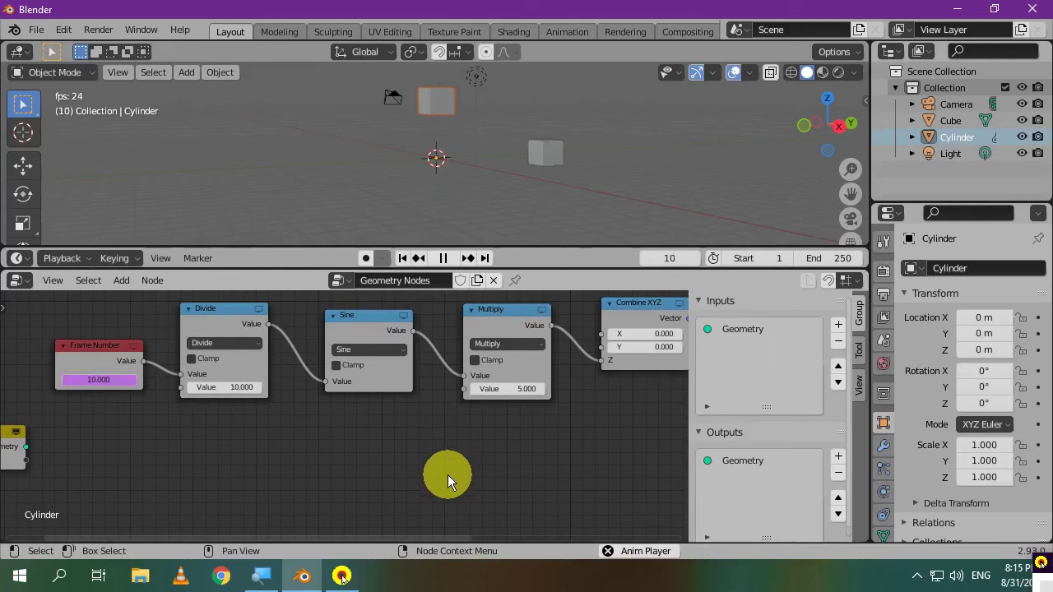
key("shift+a")
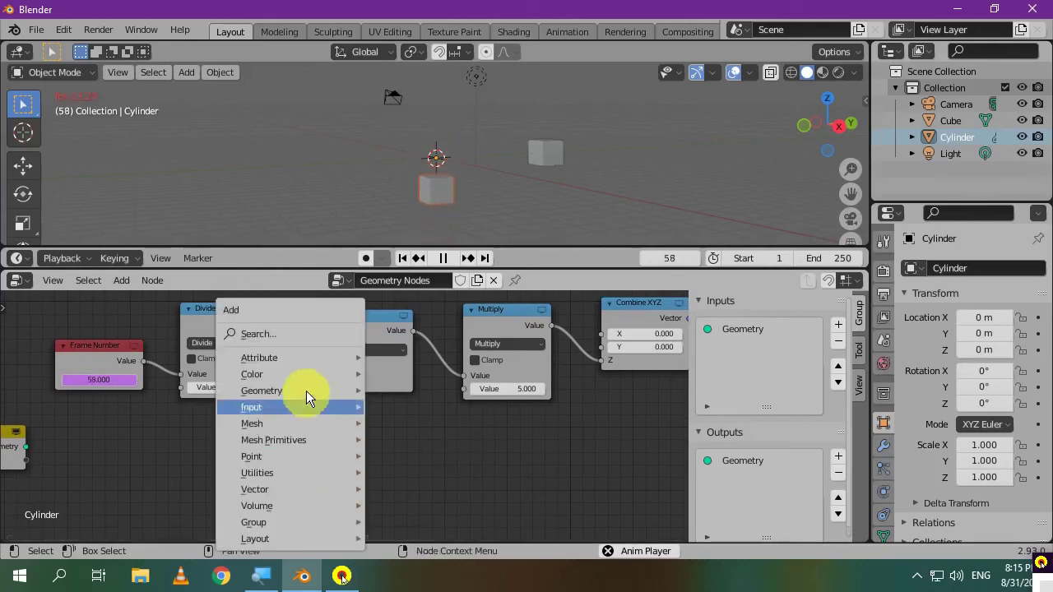
left_click(304, 337)
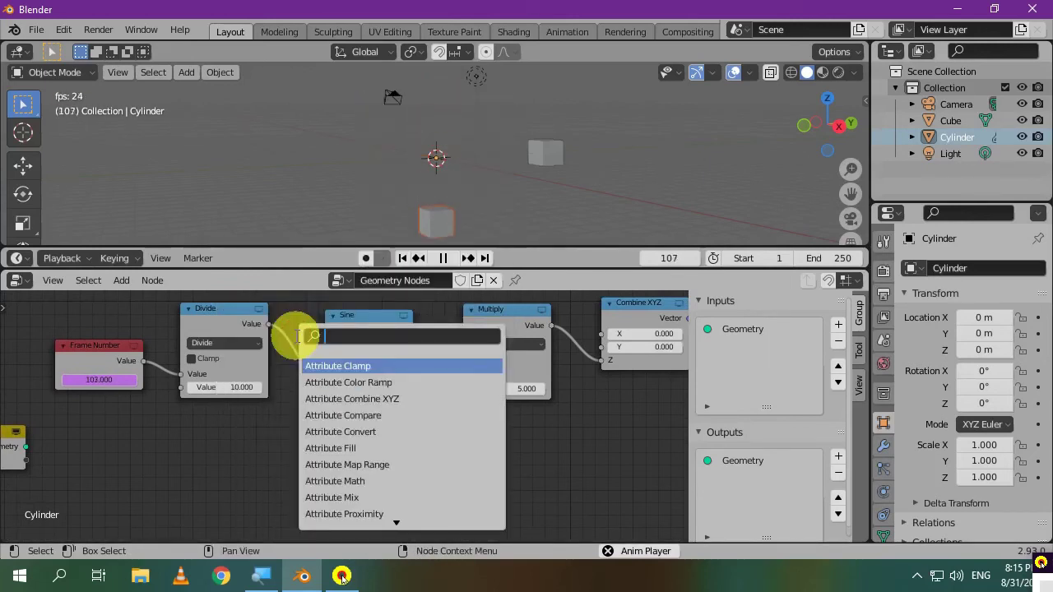
type("inpu")
key("BackSpace")
key("BackSpace")
key("BackSpace")
key("BackSpace")
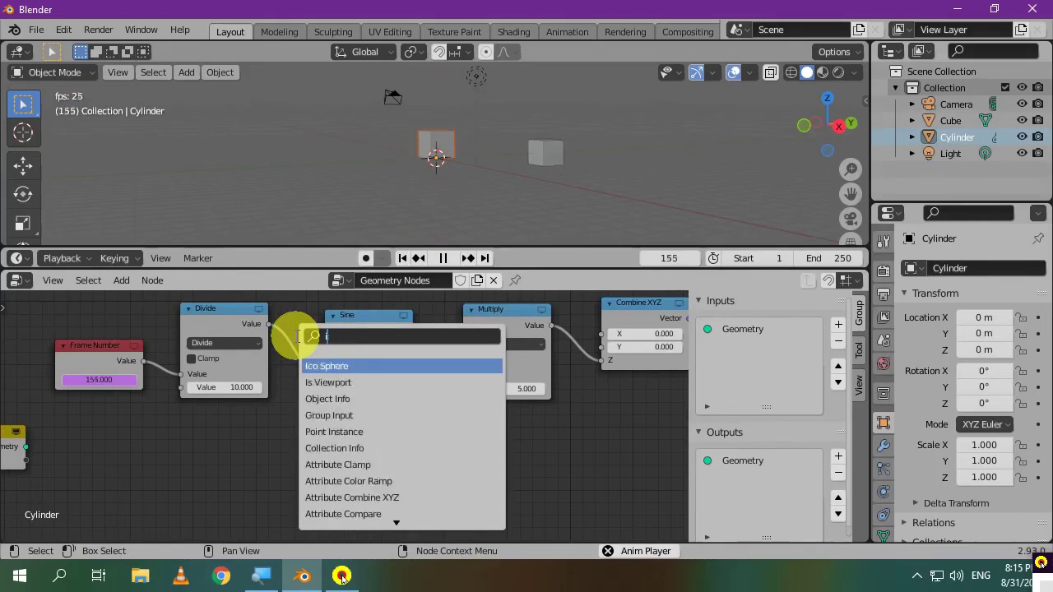
type("value")
key("Return")
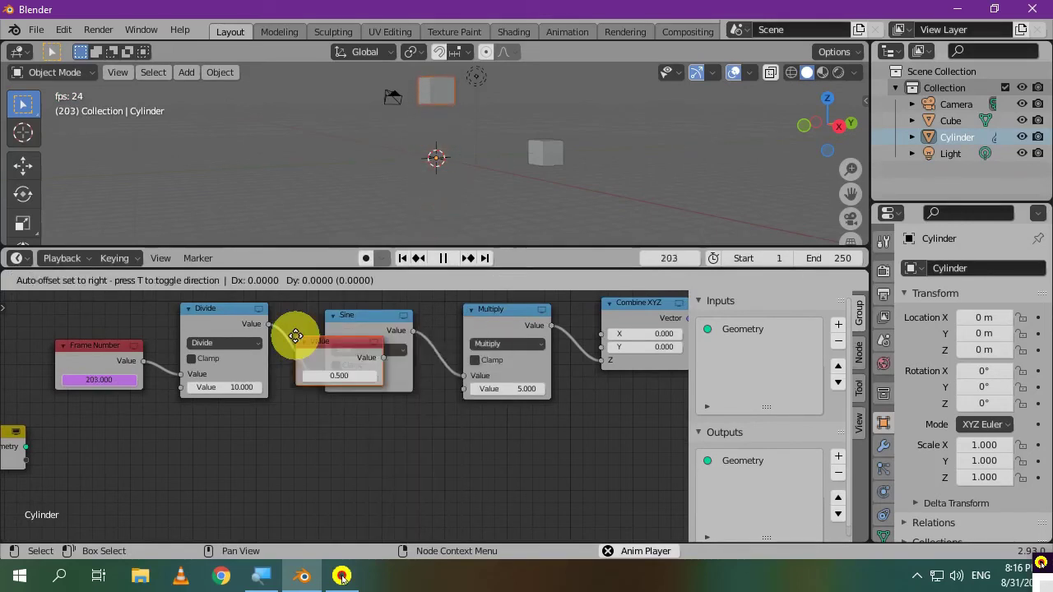
left_click(305, 418)
Step: Give the Value node a #frame driver expression
scroll(445, 503, "up", 2)
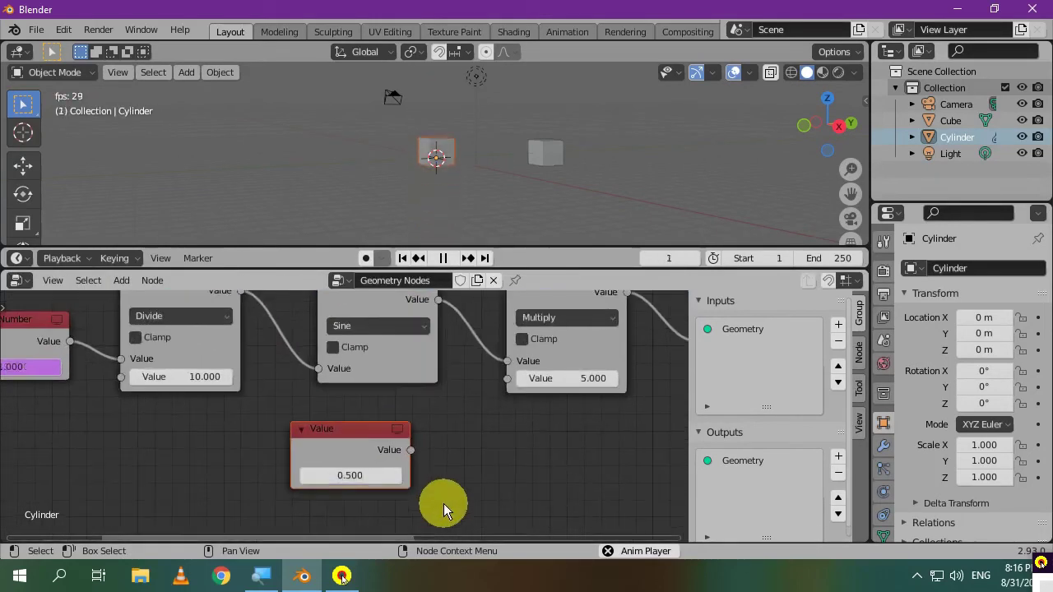
left_click(357, 475)
type("#")
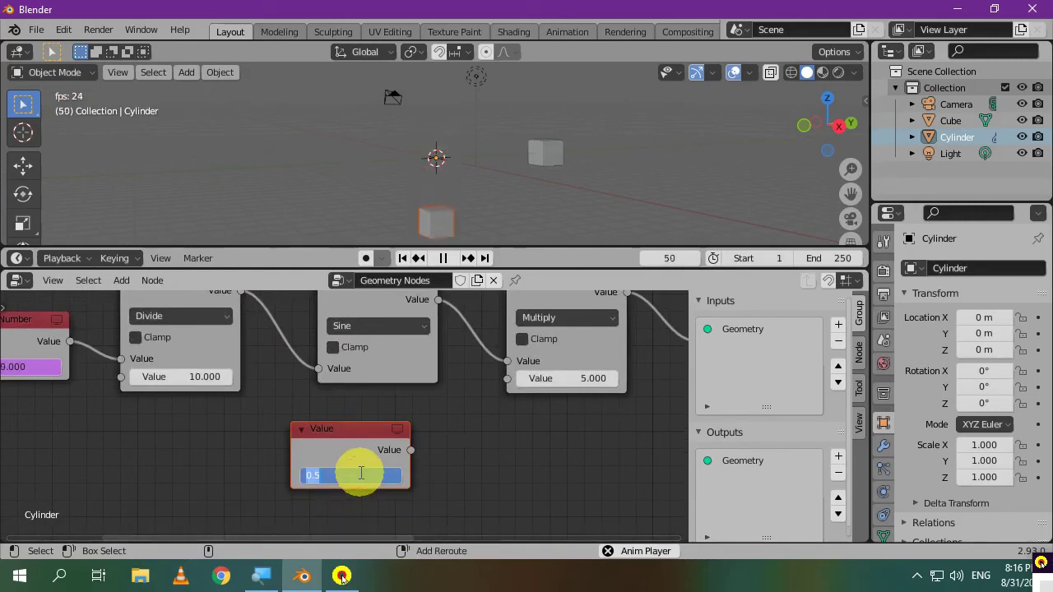
type("frame")
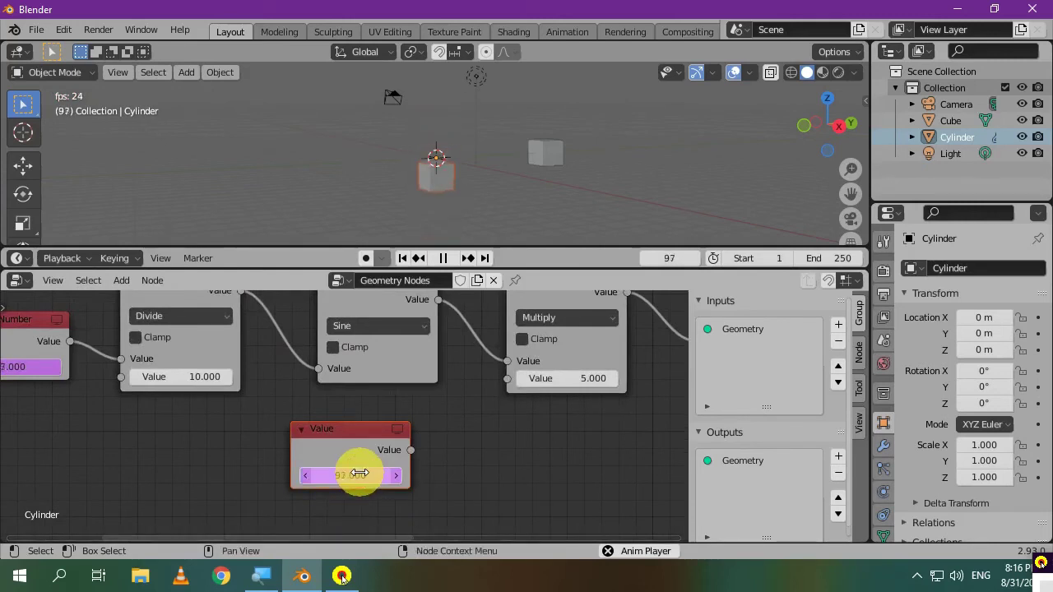
key("Return")
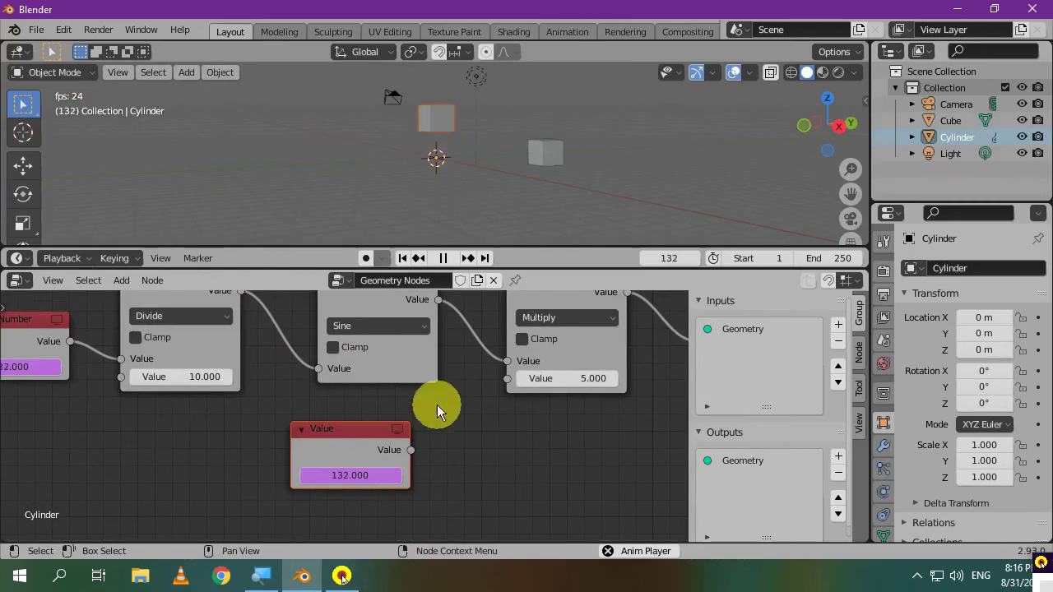
Step: Stop playback at frame 1 and start retyping the Value field as frame/10
left_click(443, 258)
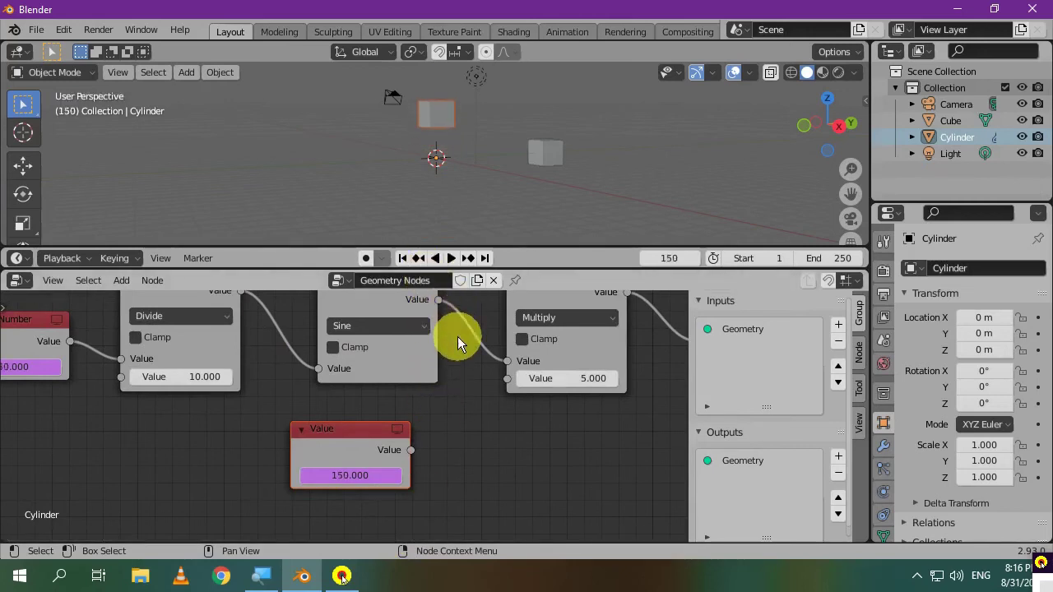
left_click(403, 257)
scroll(459, 479, "down", 1)
scroll(459, 477, "down", 1)
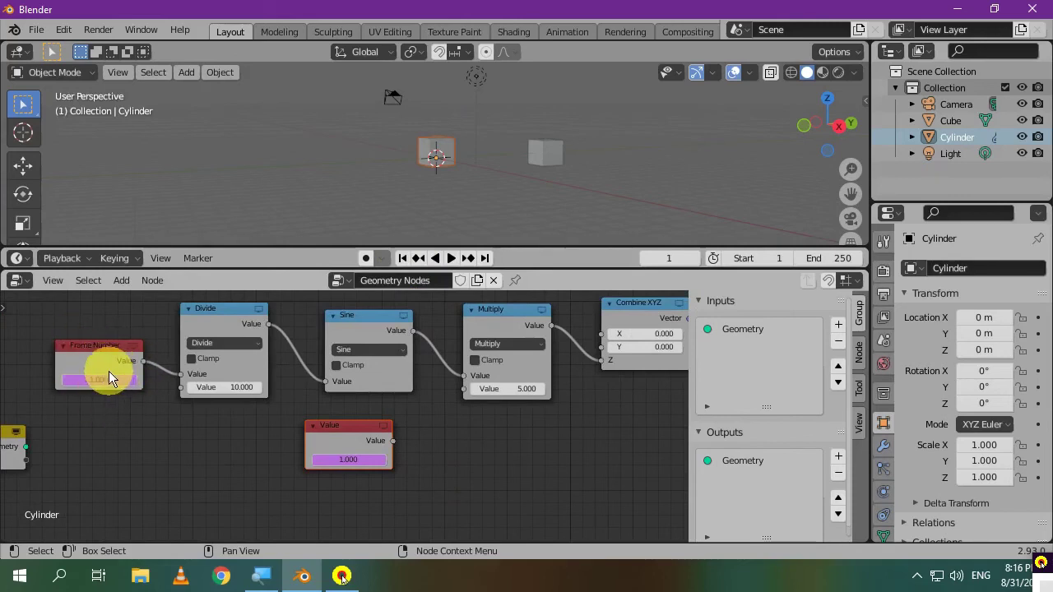
scroll(206, 371, "up", 3)
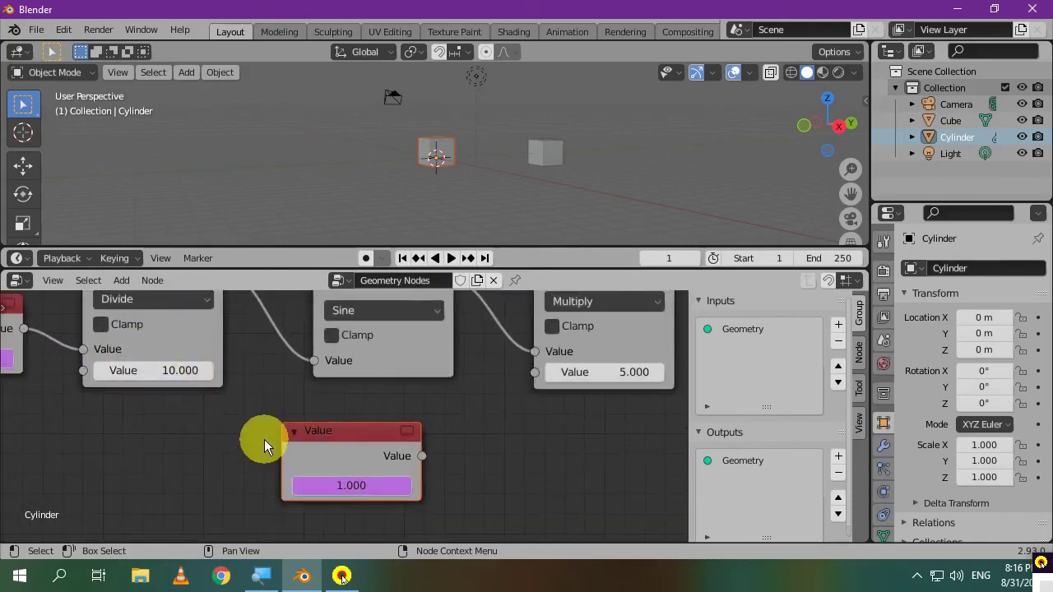
middle_click_drag(286, 355, 298, 329)
left_click(388, 465)
type("frame/10")
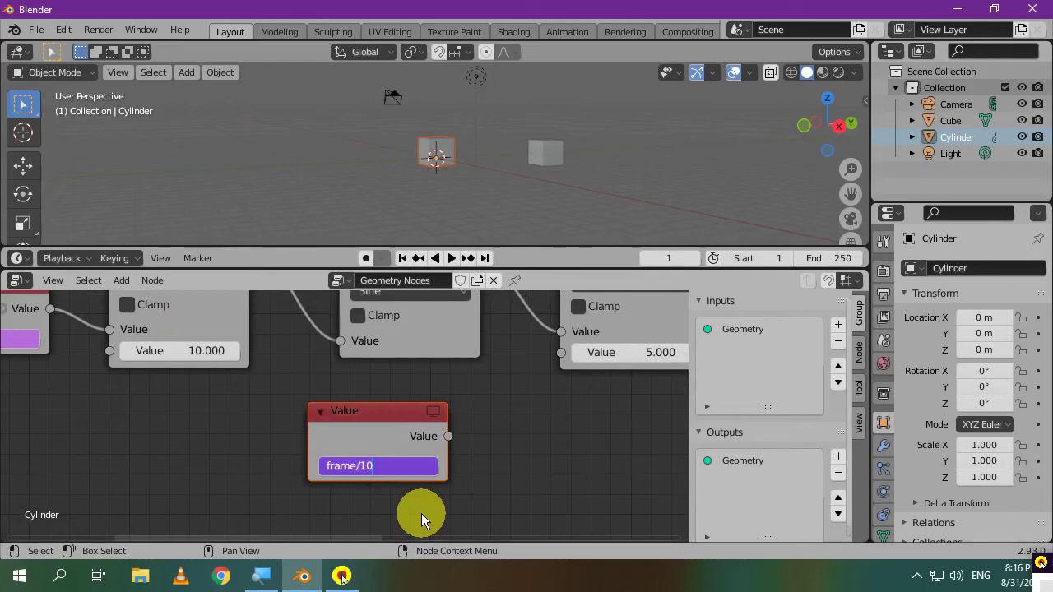
Step: Confirm frame/10, then change the Value driver to sin(frame/10)
key("Return")
scroll(421, 513, "up", 1)
middle_click_drag(459, 394, 423, 493)
scroll(146, 404, "down", 1)
scroll(188, 393, "down", 1)
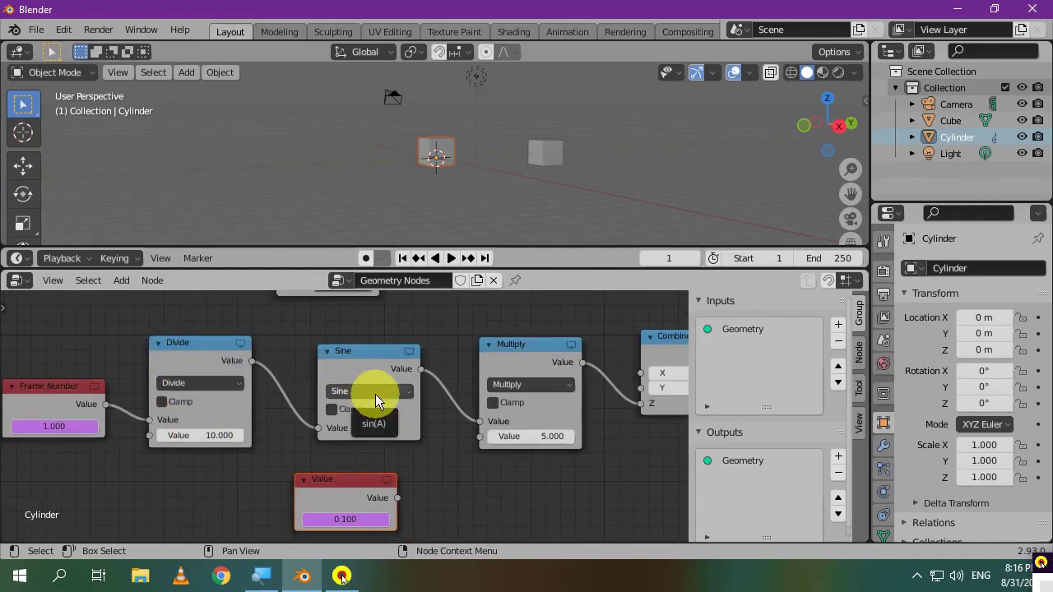
scroll(462, 486, "up", 3)
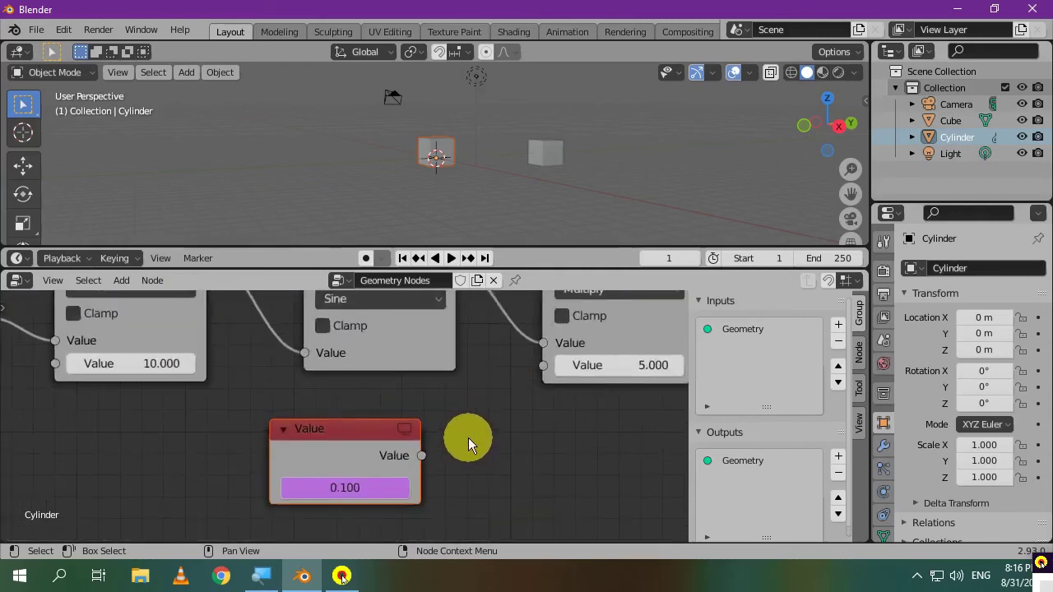
scroll(467, 444, "up", 3)
left_click(353, 439)
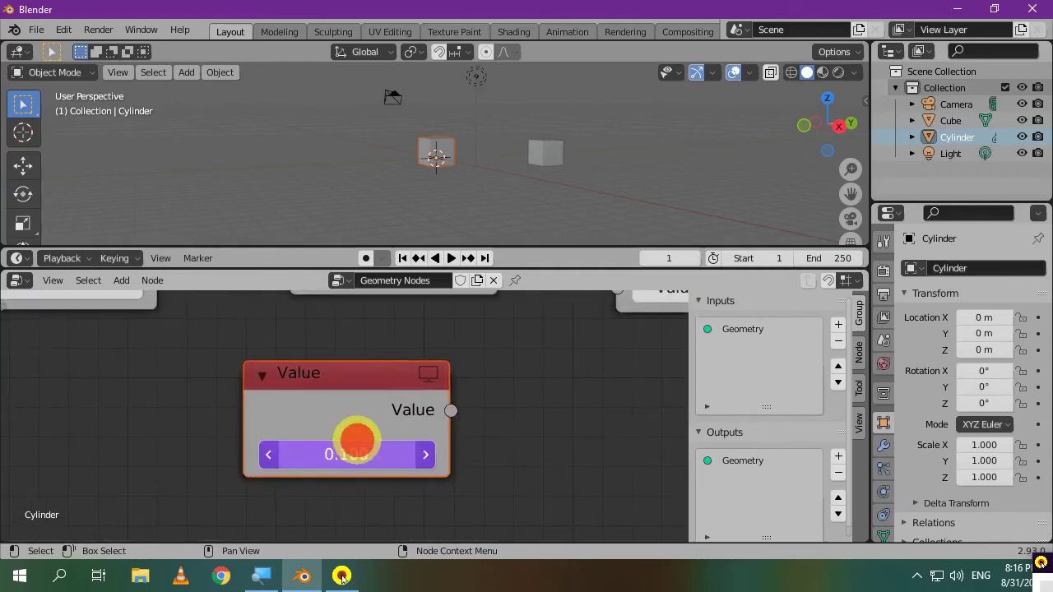
left_click(276, 459)
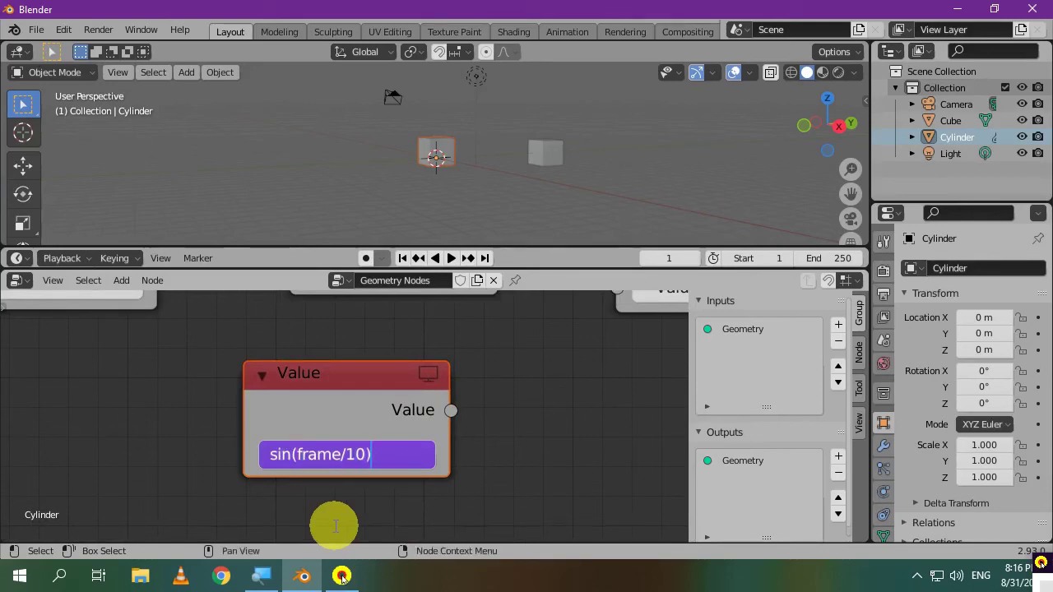
key("Return")
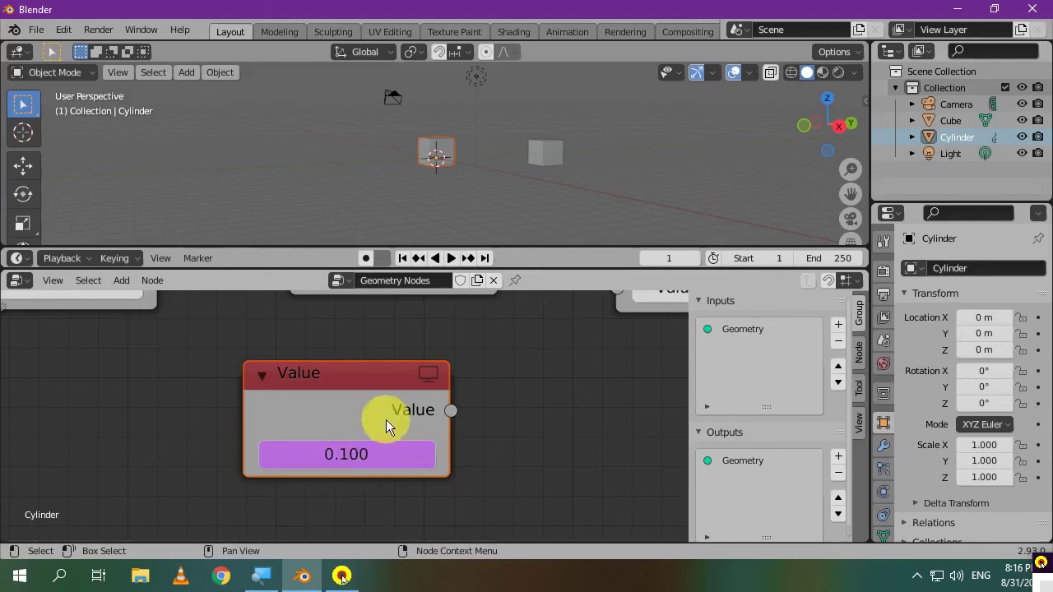
Step: Extend the Value driver to sin(frame/10)*5 so it reads 0.499
scroll(378, 395, "down", 3)
middle_click_drag(367, 356, 277, 475)
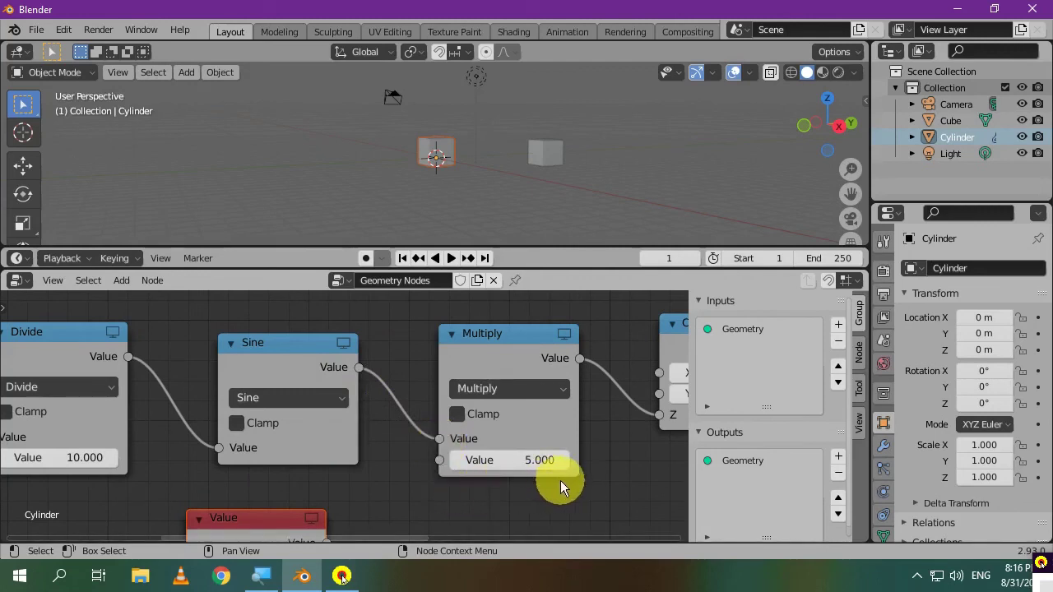
scroll(560, 480, "up", 3)
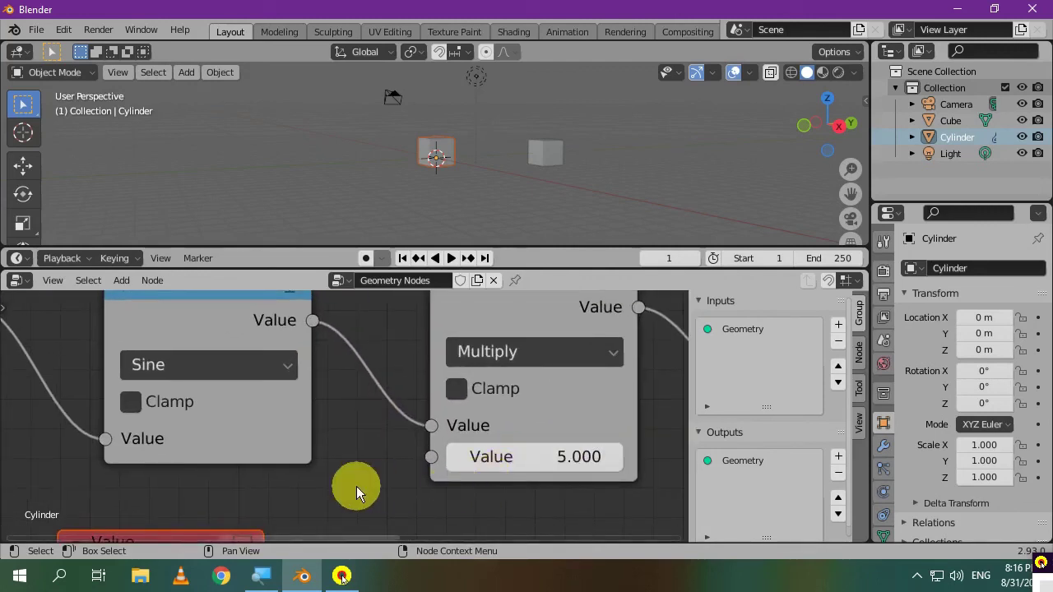
middle_click_drag(356, 486, 505, 348)
left_click(392, 436)
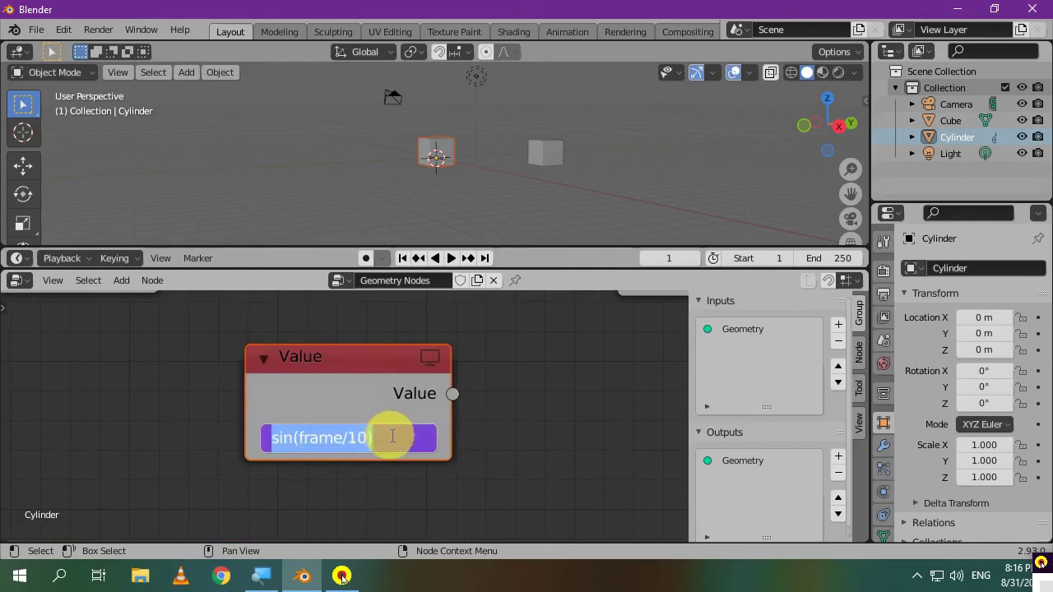
left_click(392, 436)
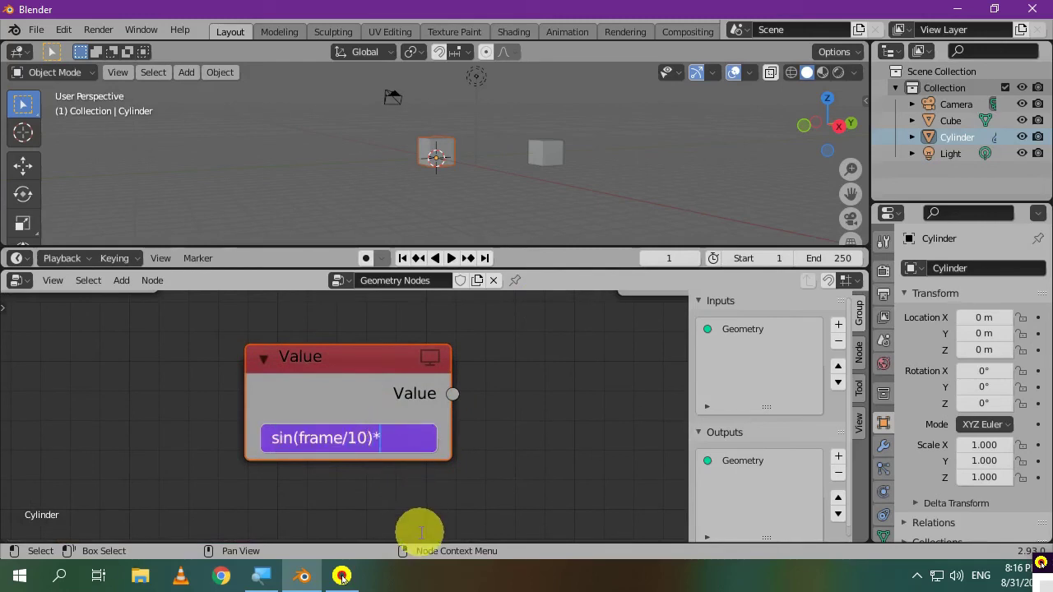
key("Return")
scroll(505, 442, "down", 5)
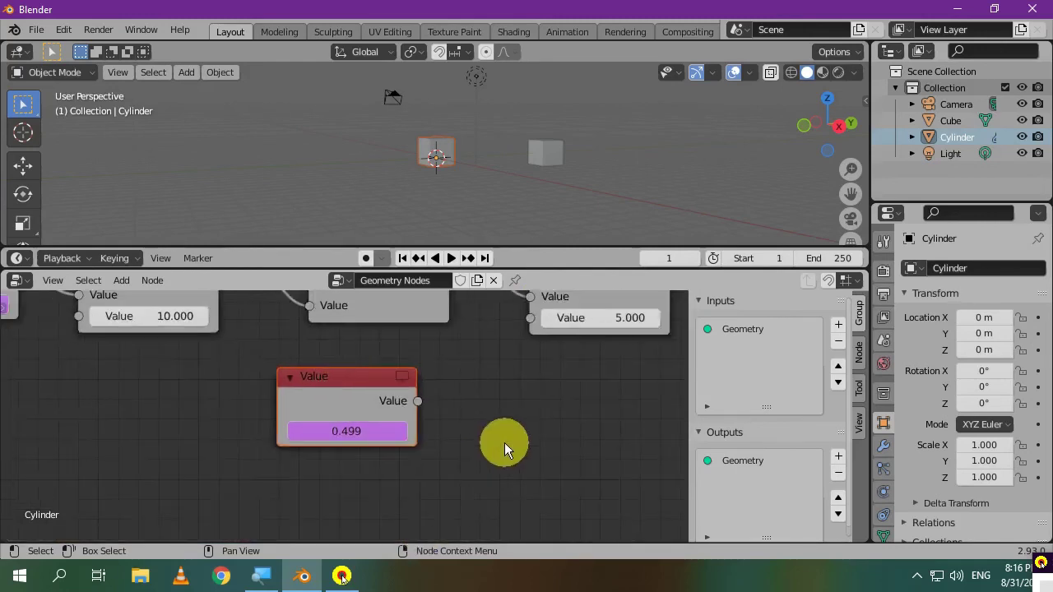
middle_click_drag(504, 443, 535, 493)
scroll(535, 493, "up", 2)
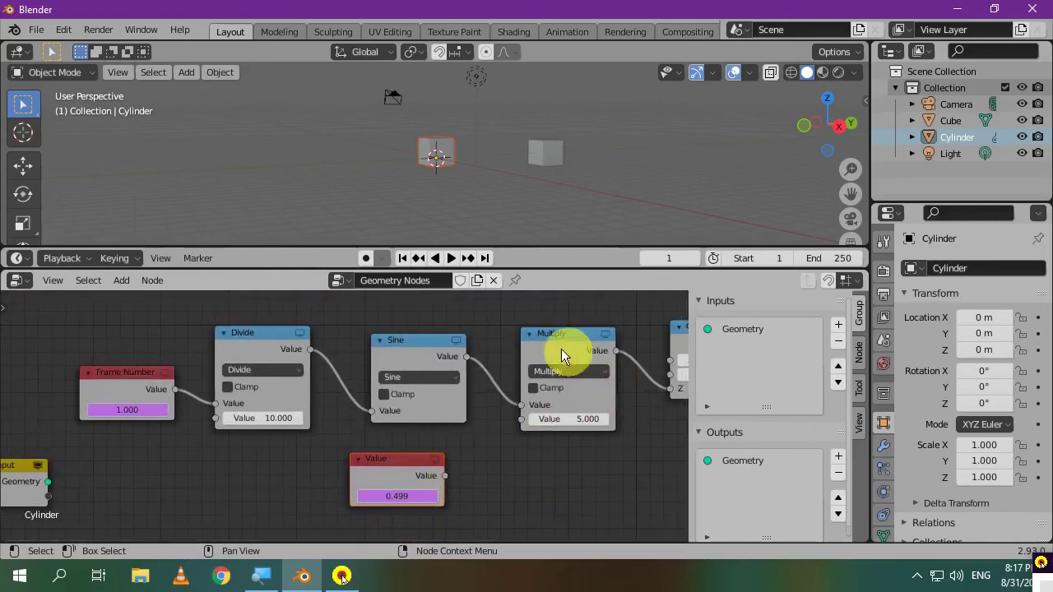
Step: Delete the Frame Number, Divide, Sine and Multiply nodes
scroll(575, 395, "down", 1)
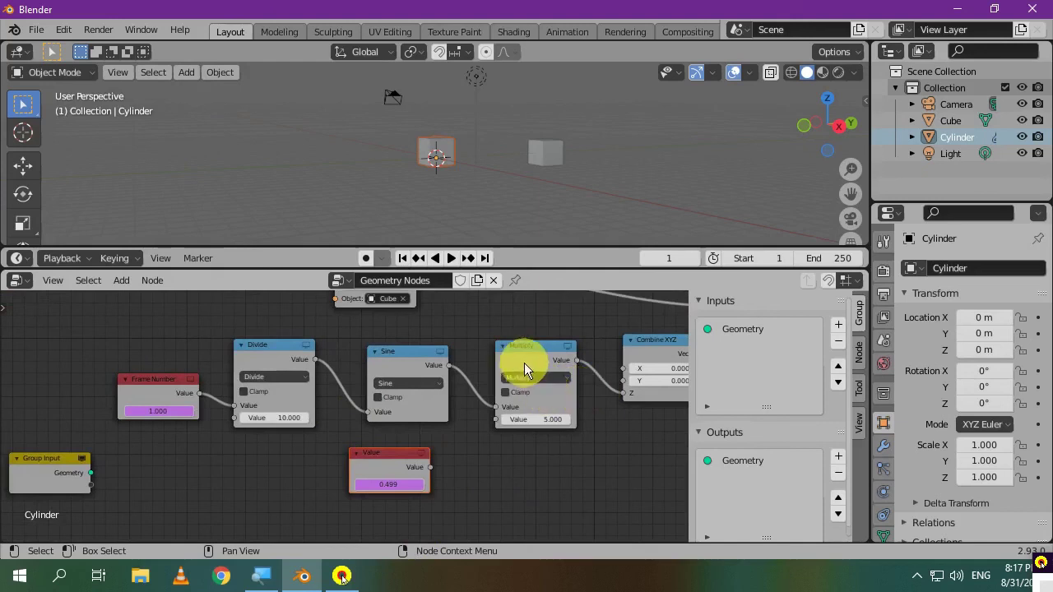
left_click(283, 362, "shift")
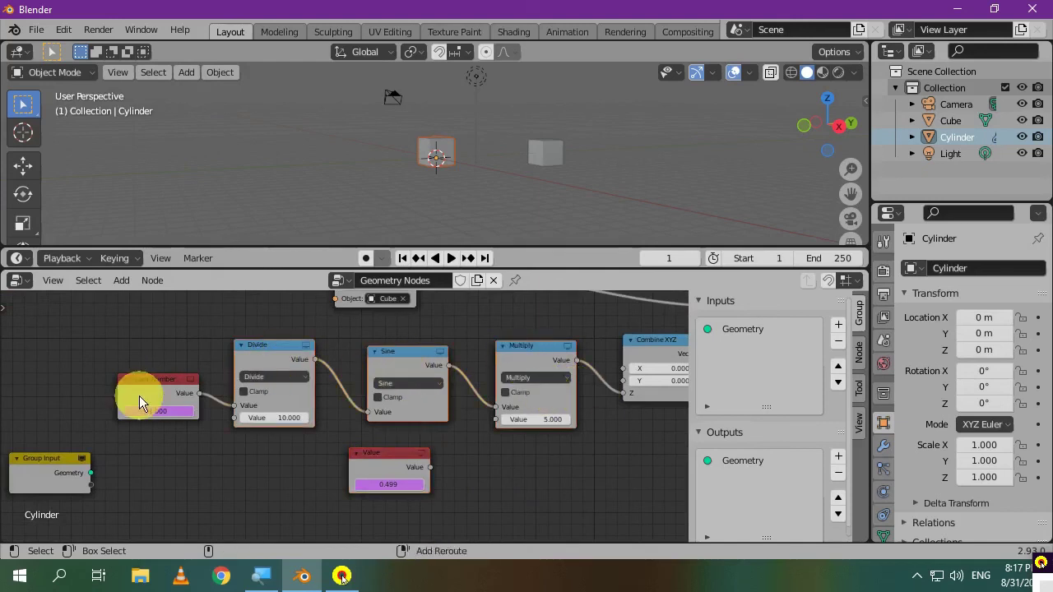
key("x")
Step: Move the driven Value node beside Combine XYZ, link it to Z, and test playback
scroll(583, 435, "up", 1)
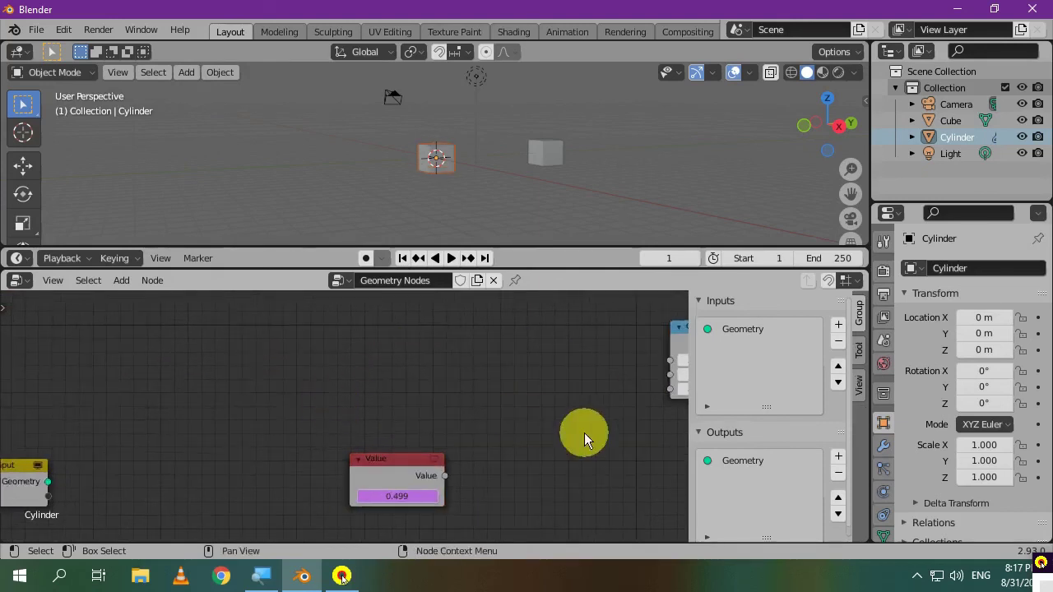
middle_click_drag(583, 434, 376, 421)
left_click_drag(173, 457, 302, 370)
left_click_drag(368, 383, 461, 377)
scroll(377, 431, "up", 1)
key("space")
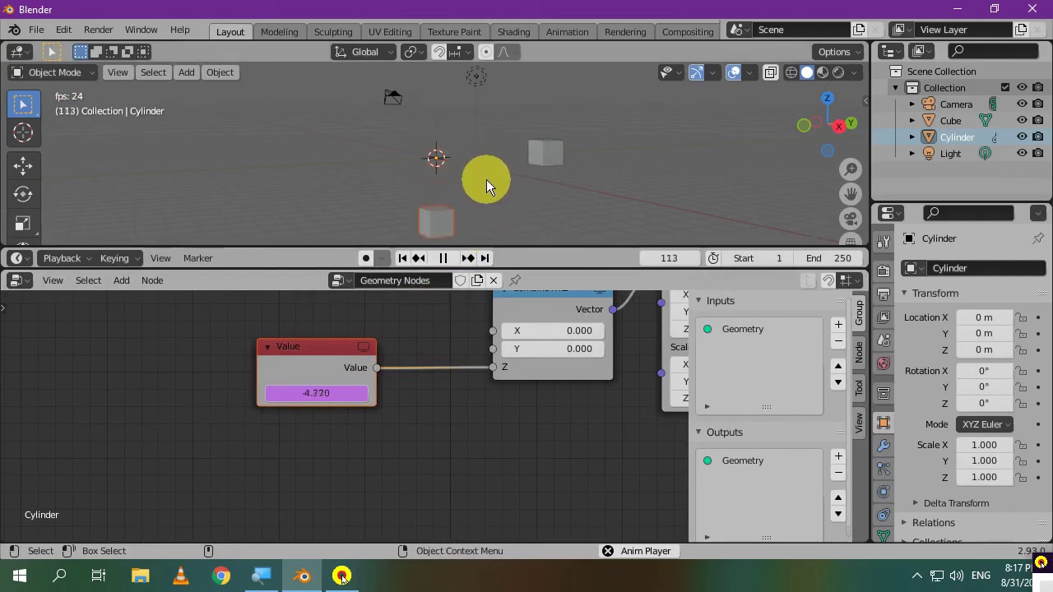
key("space")
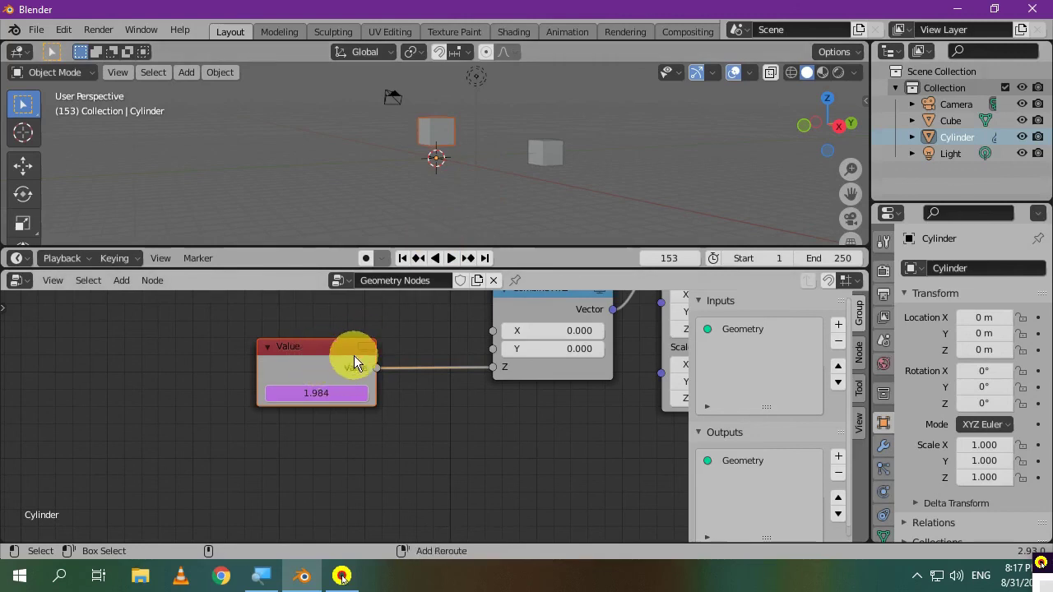
Step: Duplicate the Value node below the original and give the copy a #frame driver
key("shift+d")
left_click(284, 432)
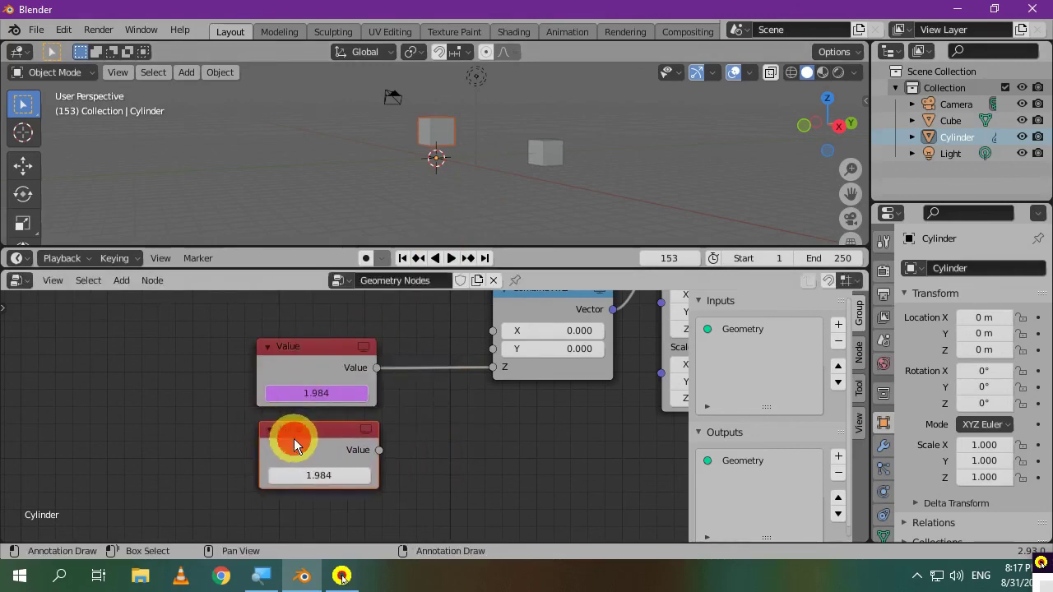
scroll(346, 477, "up", 2)
left_click(309, 388)
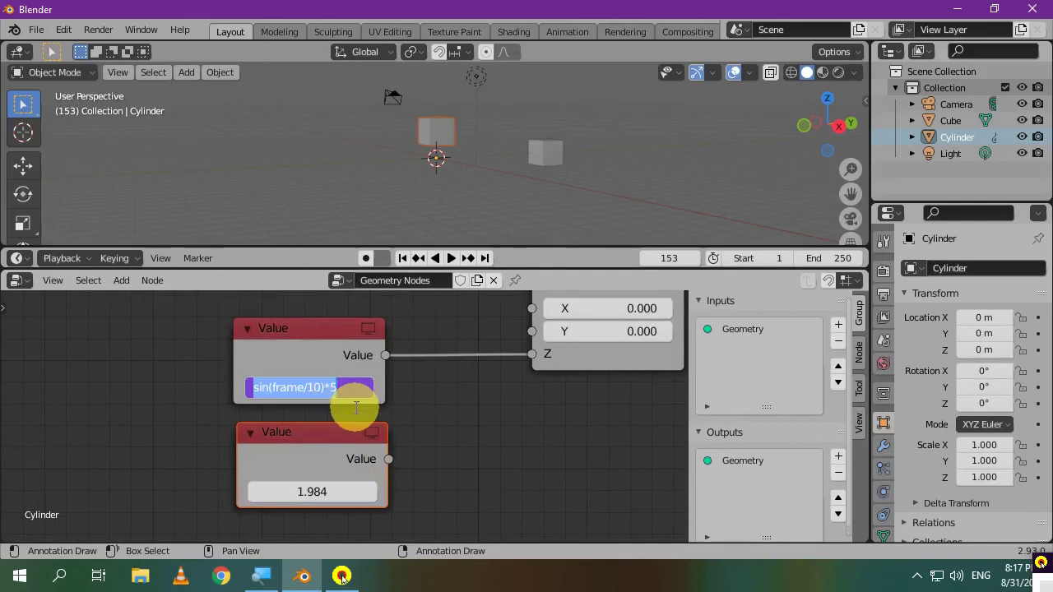
left_click(333, 492)
left_click(333, 492)
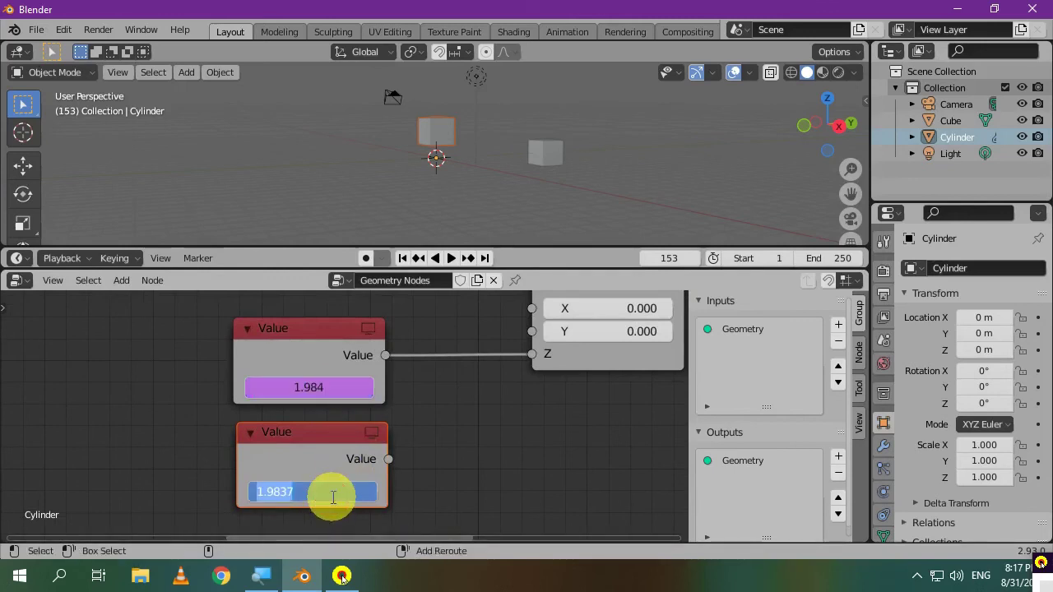
type("#frame")
key("Return")
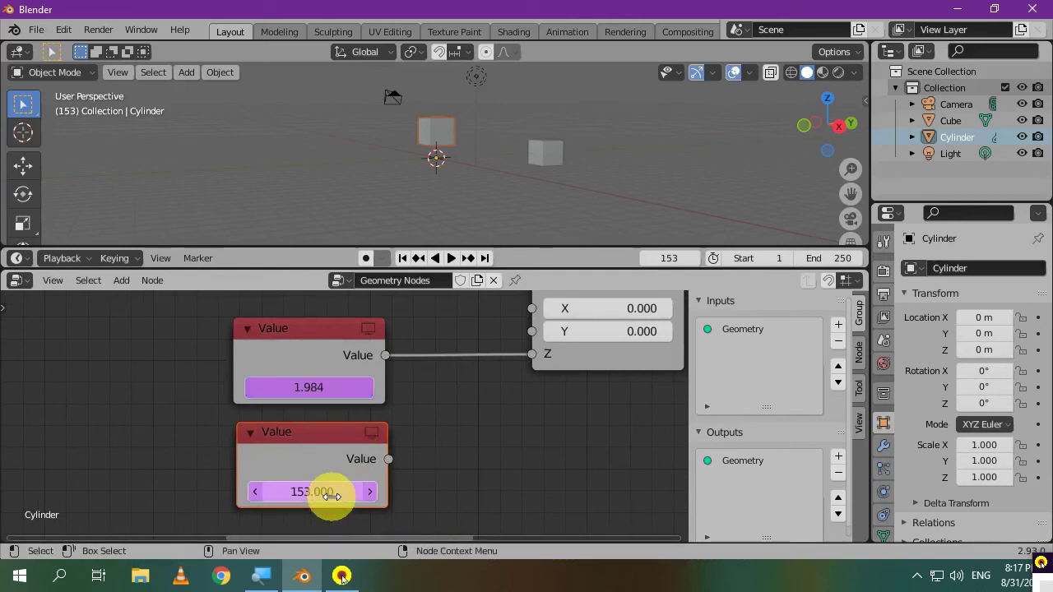
Step: Copy sin(frame/10)*5 into the lower Value node and change sin to cos
left_click(317, 388)
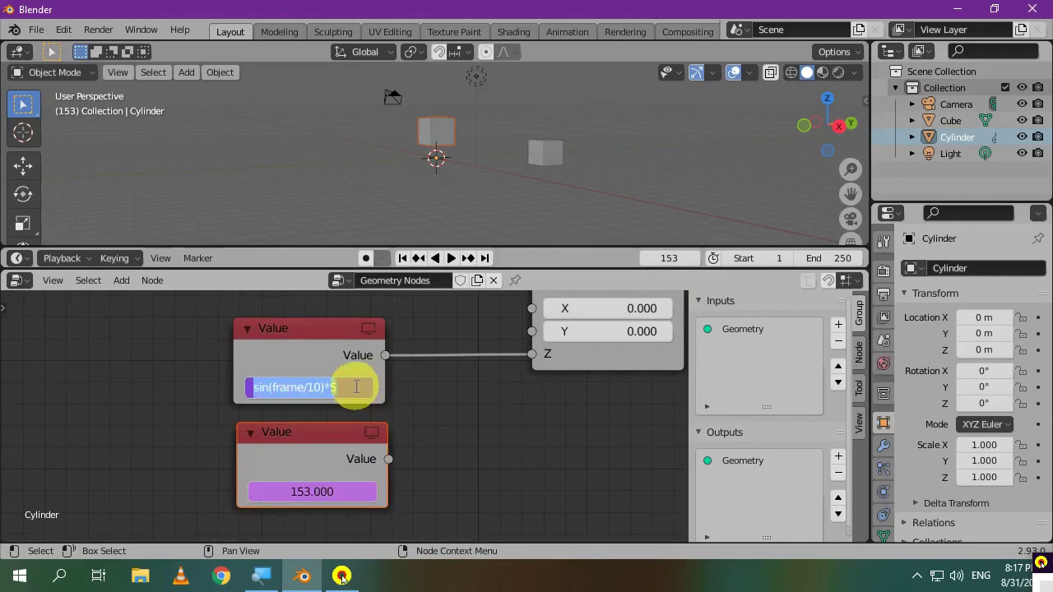
left_click(359, 386)
left_click_drag(359, 386, 246, 418)
key("ctrl+c")
left_click(306, 491)
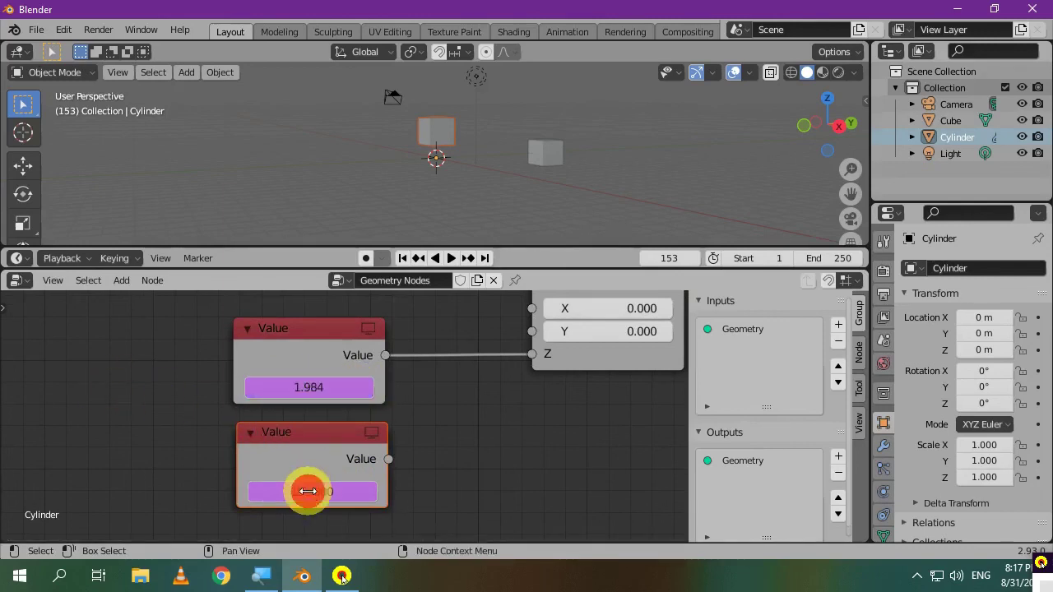
key("ctrl+v")
key("Return")
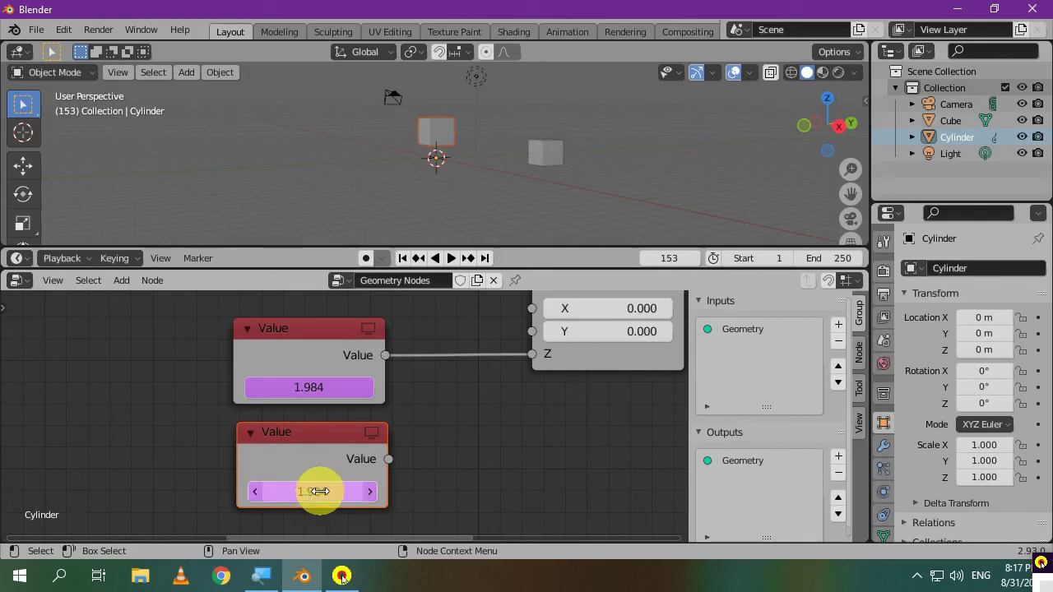
left_click(319, 491)
left_click_drag(257, 491, 270, 491)
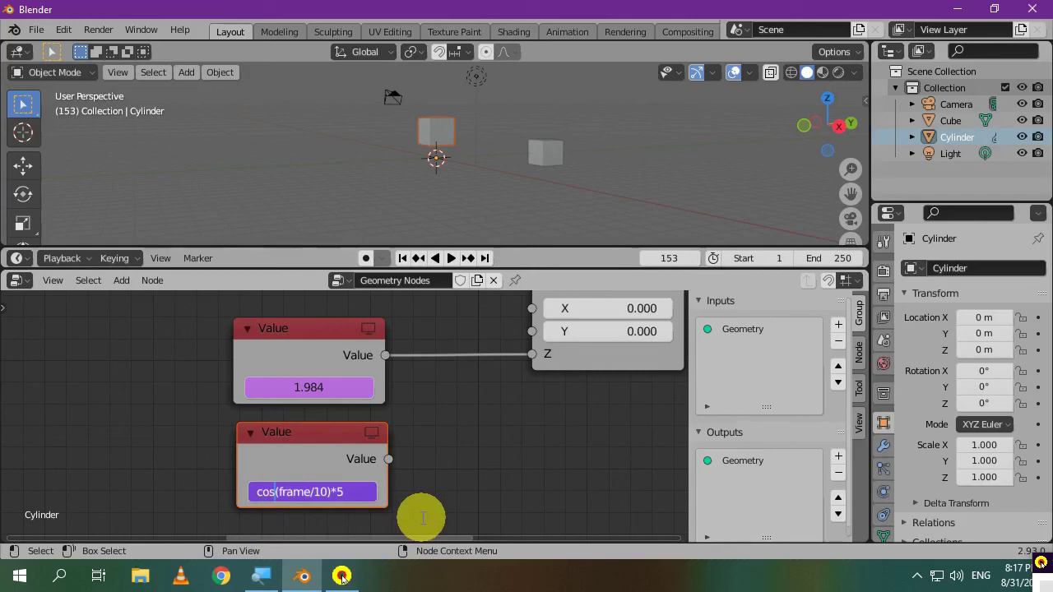
type("cos")
key("Return")
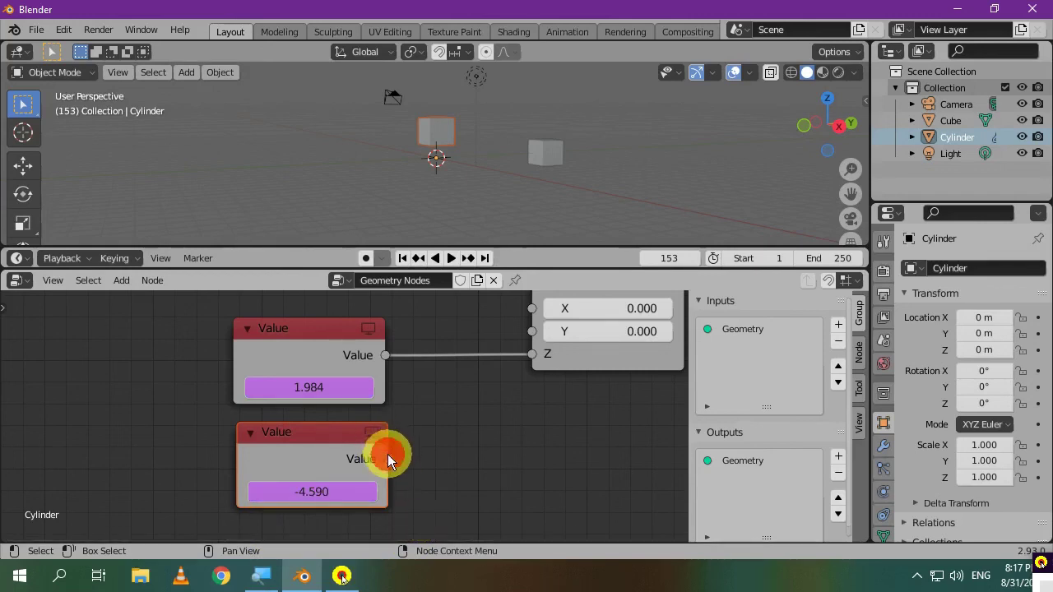
Step: Wire the cosine Value output into Combine XYZ's Y socket, then play the animation in top view
left_click_drag(388, 459, 532, 330)
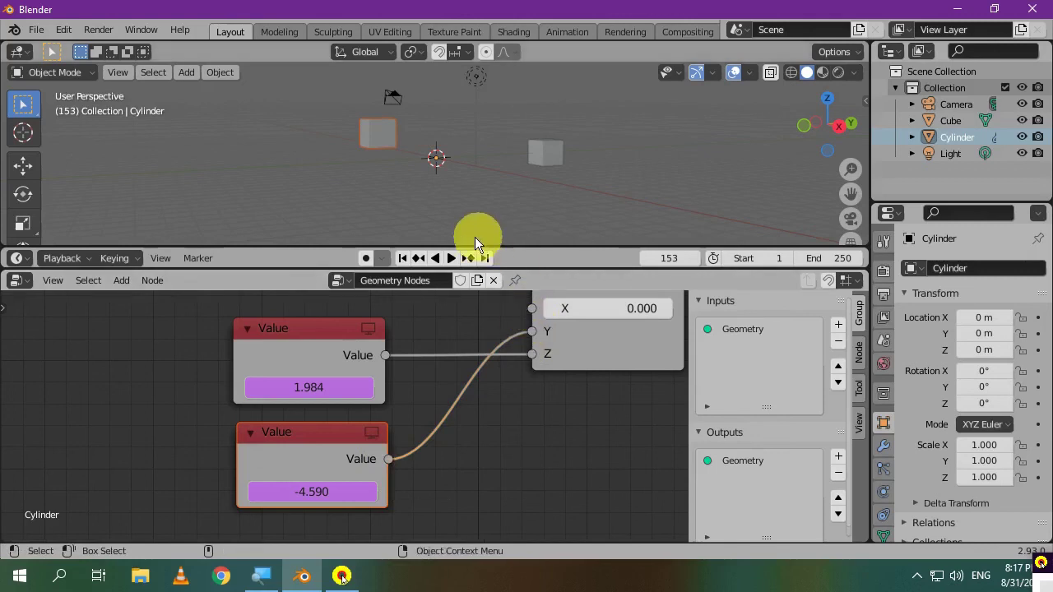
key("space")
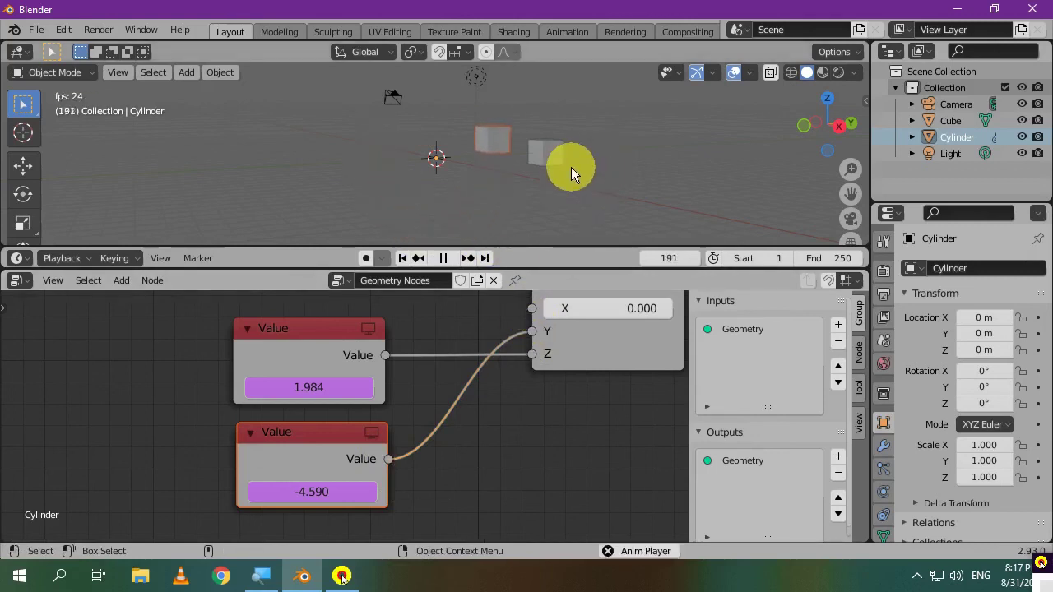
key("KP_7")
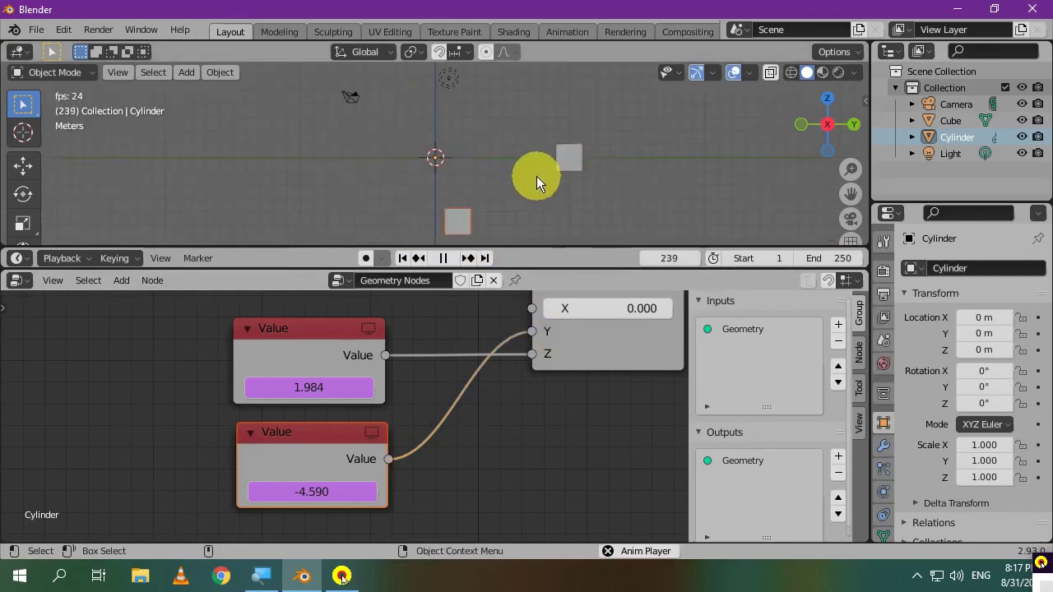
scroll(507, 374, "down", 5)
middle_click_drag(507, 365, 466, 417)
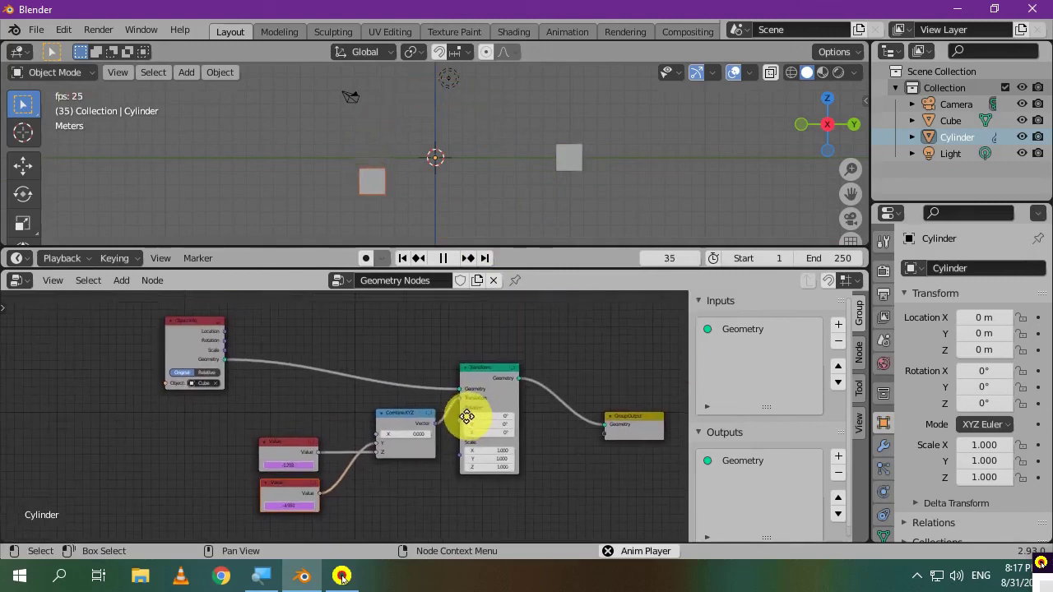
scroll(336, 482, "up", 3)
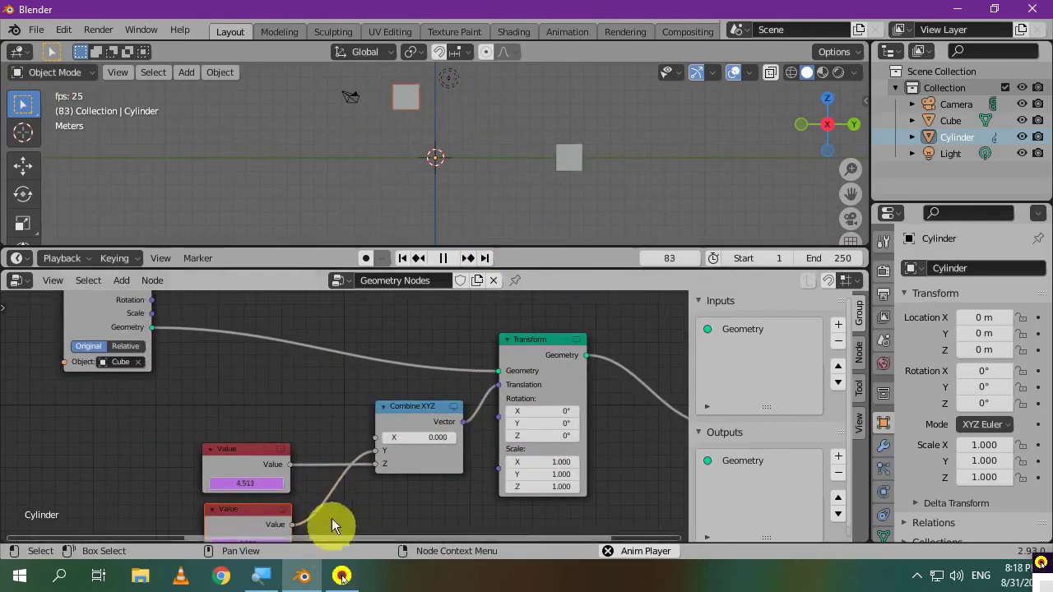